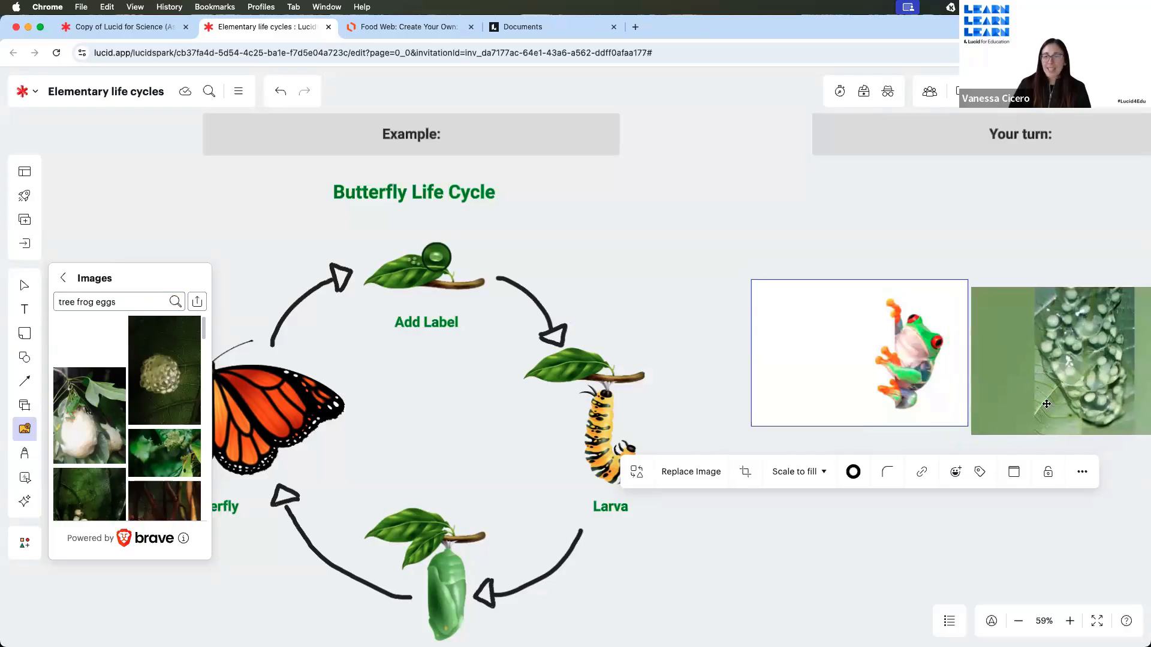
# Shrink the tree frog and frog egg images and stack them beside the "Your turn" work area, eggs above the frog
pyautogui.click(887, 385)
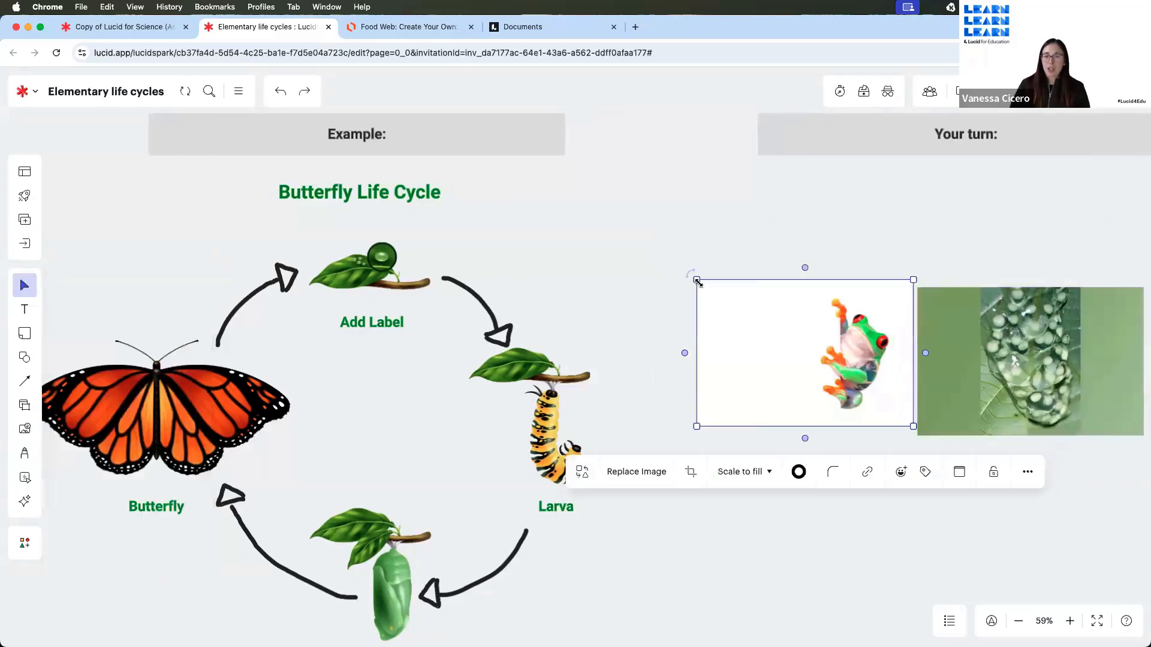
pyautogui.moveTo(697, 282); pyautogui.dragTo(798, 346)
pyautogui.moveTo(854, 383); pyautogui.dragTo(746, 246)
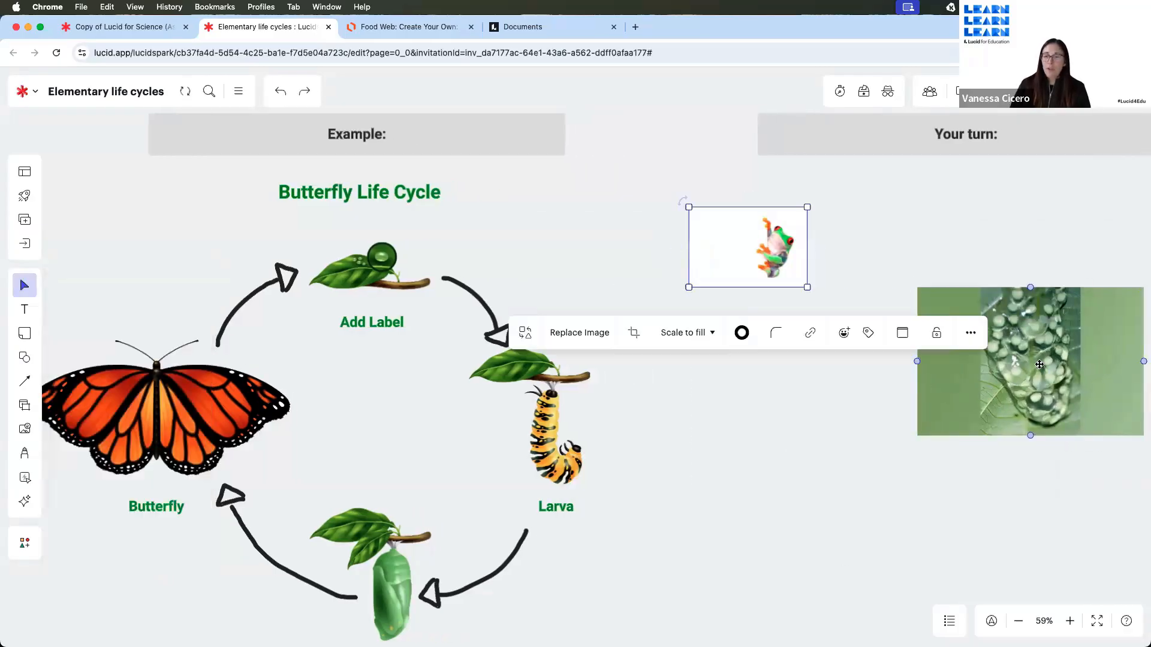
pyautogui.moveTo(1039, 364); pyautogui.dragTo(874, 396)
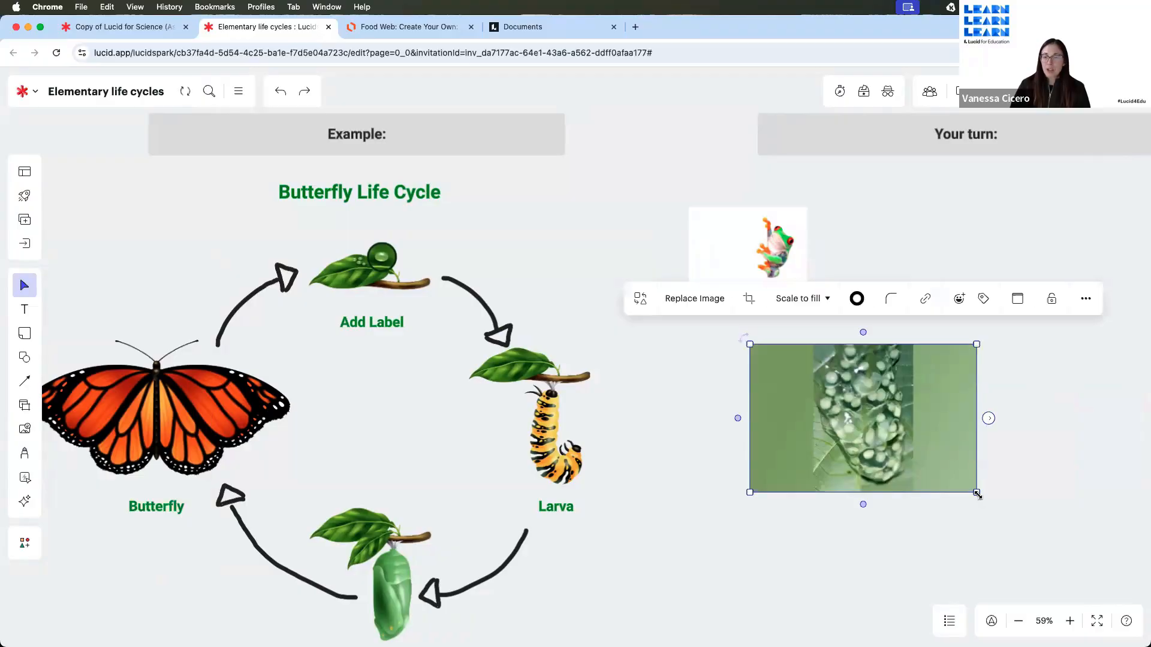
pyautogui.moveTo(977, 493); pyautogui.dragTo(760, 199)
pyautogui.moveTo(784, 277); pyautogui.dragTo(776, 312)
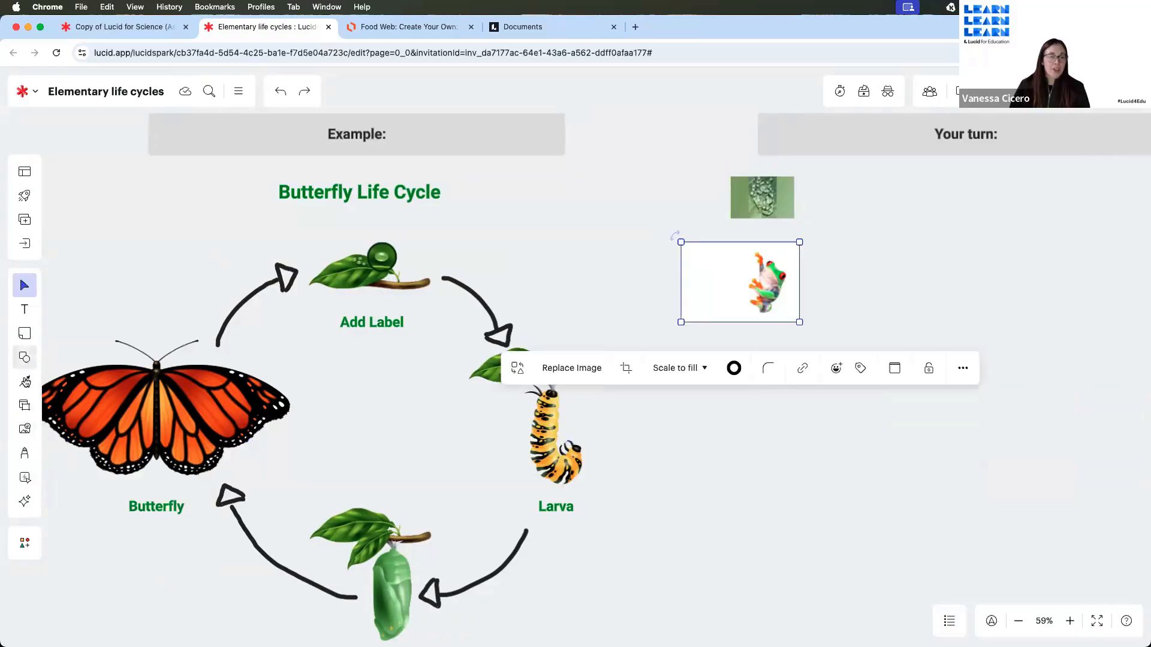
# Draw three curved arrows freehand in light periwinkle blue under "Your turn", forming a clockwise cycle
pyautogui.click(26, 454)
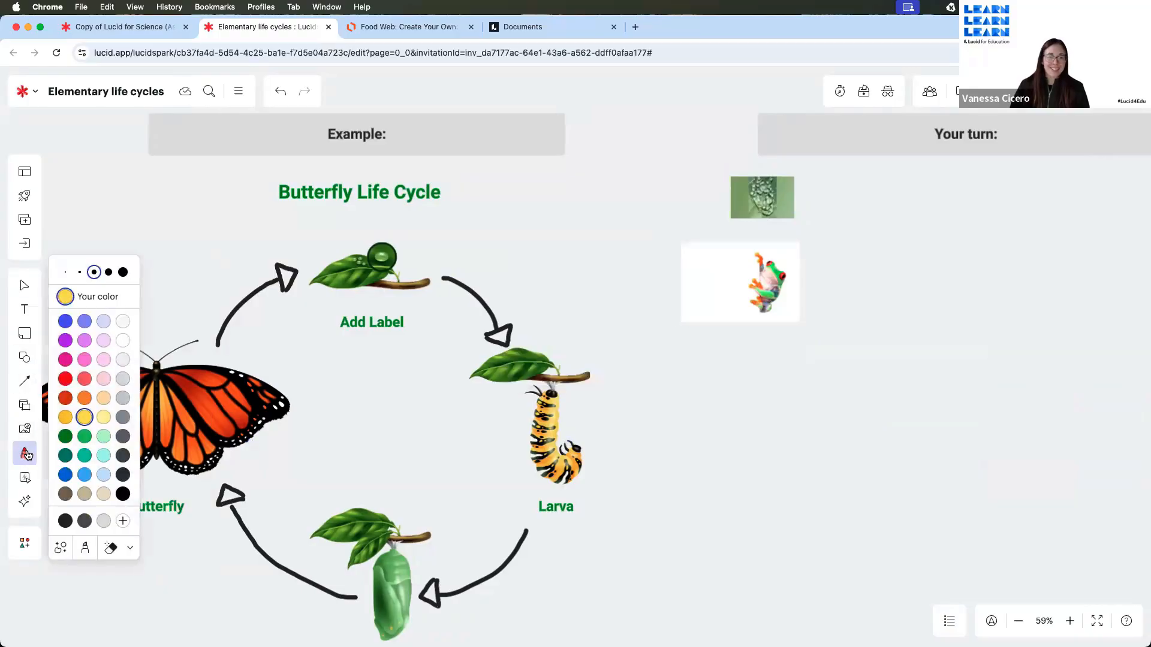
pyautogui.click(85, 322)
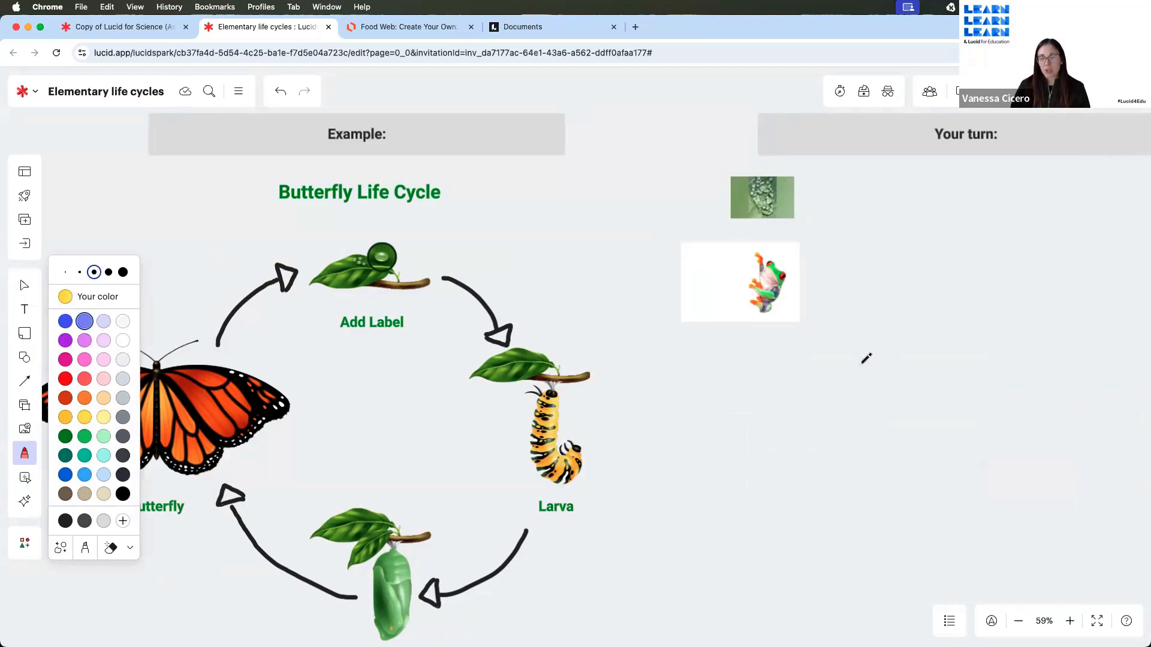
pyautogui.moveTo(870, 297)
pyautogui.mouseDown()
pyautogui.moveTo(904, 259)
pyautogui.moveTo(901, 270)
pyautogui.mouseUp()
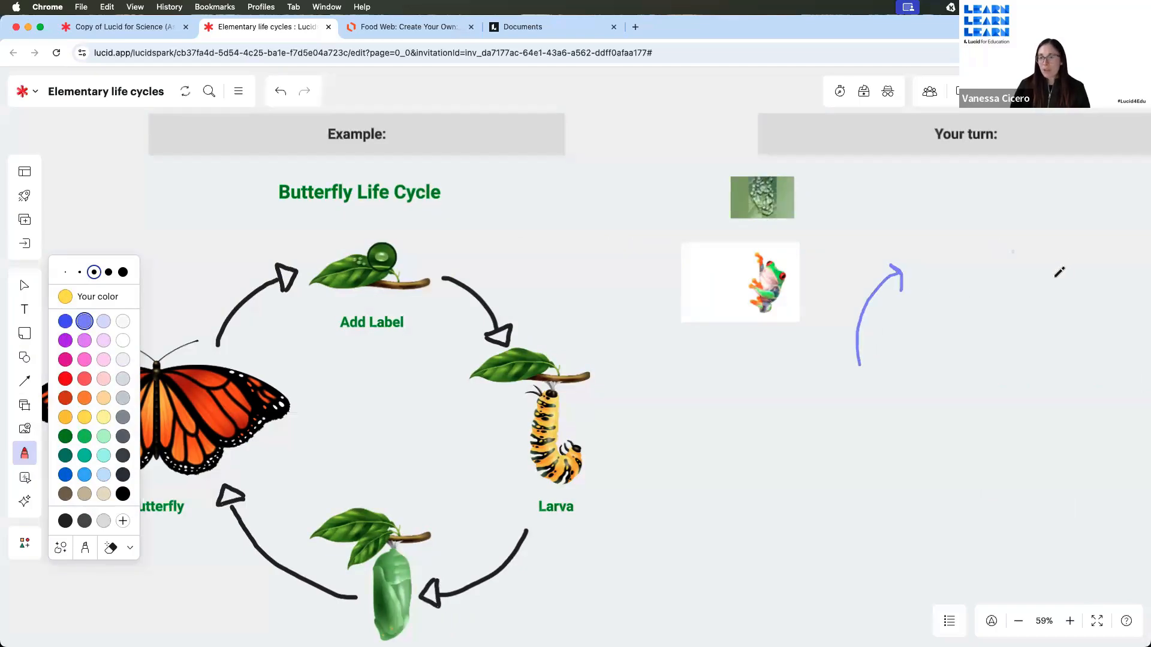
pyautogui.moveTo(1051, 271)
pyautogui.mouseDown()
pyautogui.moveTo(1104, 318)
pyautogui.moveTo(1107, 358)
pyautogui.moveTo(1105, 347)
pyautogui.moveTo(1118, 359)
pyautogui.mouseUp()
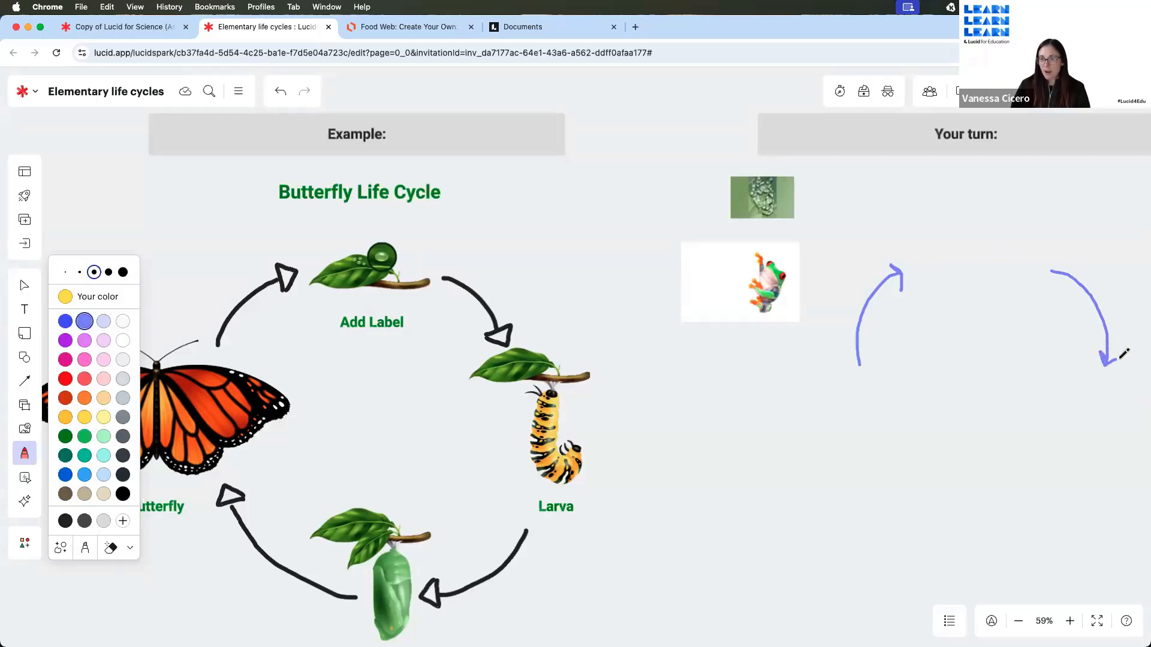
pyautogui.moveTo(1069, 450)
pyautogui.mouseDown()
pyautogui.moveTo(971, 459)
pyautogui.moveTo(934, 440)
pyautogui.moveTo(933, 457)
pyautogui.mouseUp()
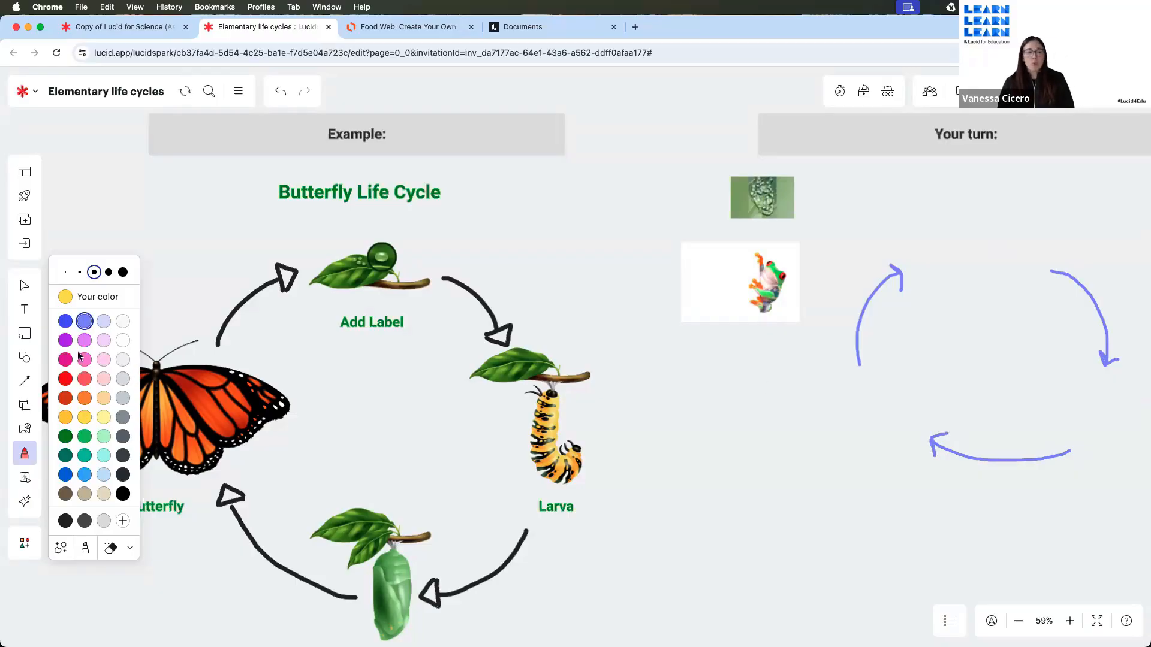
# Add three equal rectangles at the top, lower right and lower left of the cycle, and shift the bottom arrow below them
pyautogui.click(25, 358)
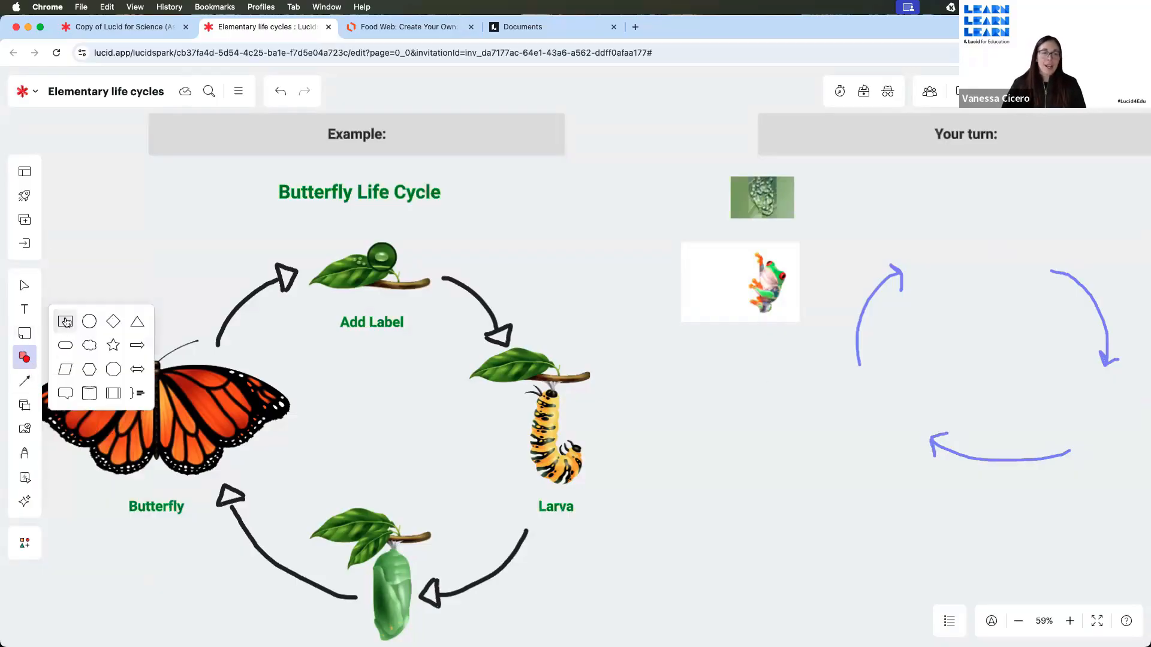
pyautogui.moveTo(70, 322); pyautogui.dragTo(1041, 307)
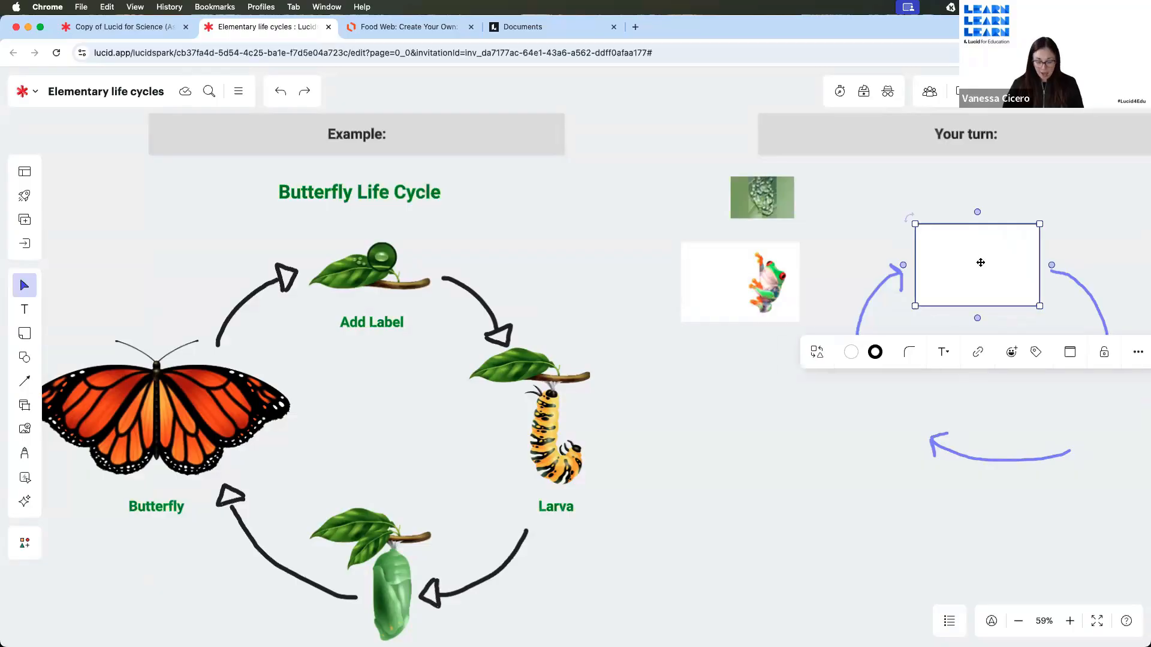
pyautogui.moveTo(980, 262); pyautogui.dragTo(883, 412)
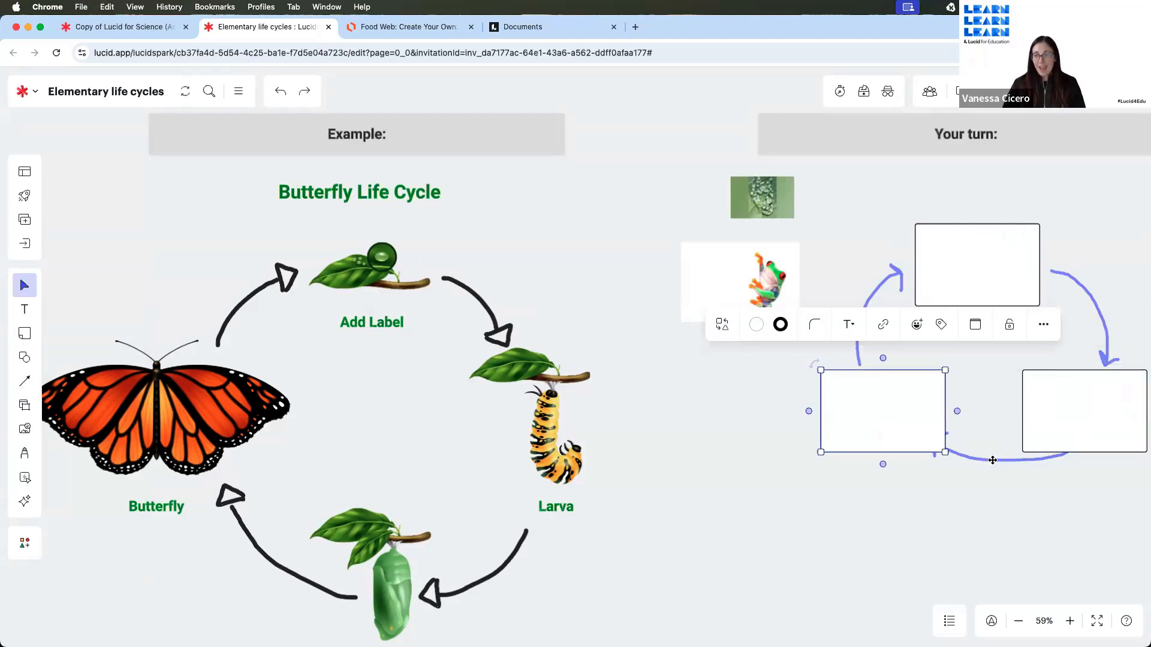
pyautogui.moveTo(993, 460); pyautogui.dragTo(980, 495)
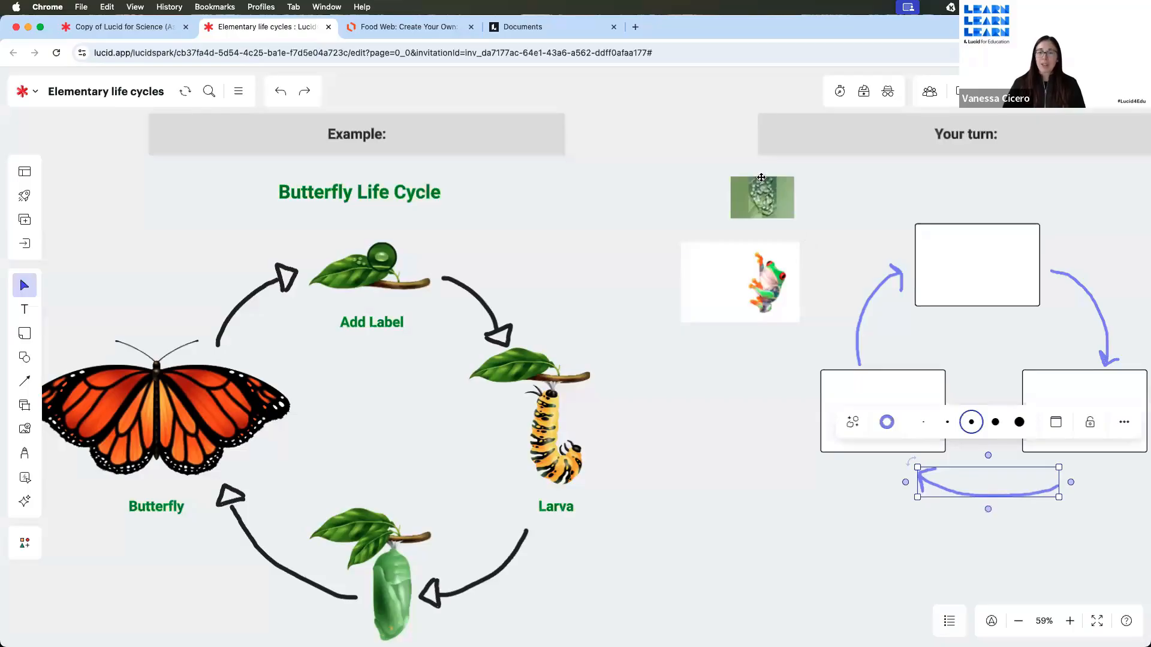
# Move the egg and frog images closer to the cycle, just beside the top rectangle
pyautogui.hscroll(4, 827, 311)
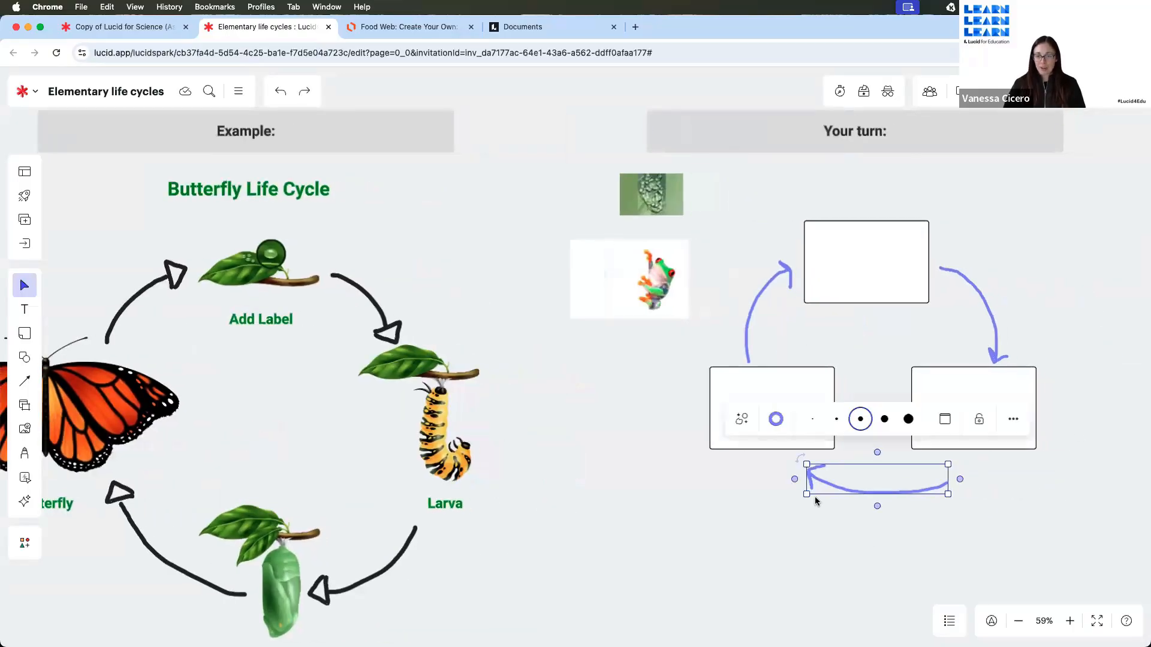
pyautogui.click(965, 535)
pyautogui.moveTo(644, 195); pyautogui.dragTo(677, 212)
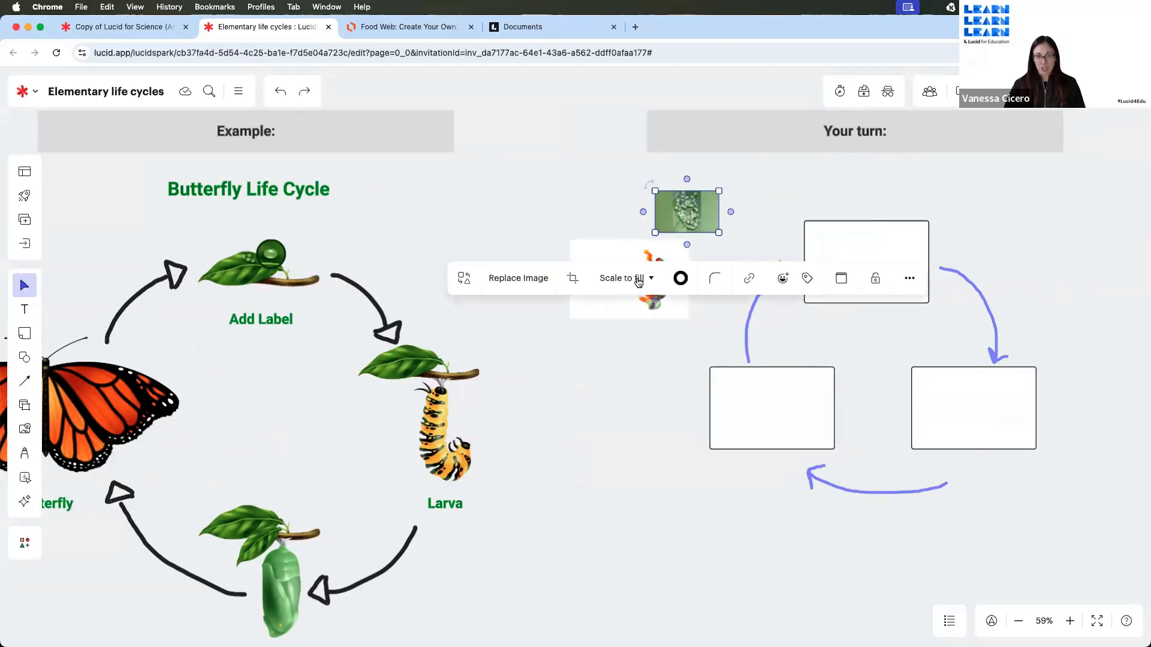
pyautogui.moveTo(652, 302); pyautogui.dragTo(652, 341)
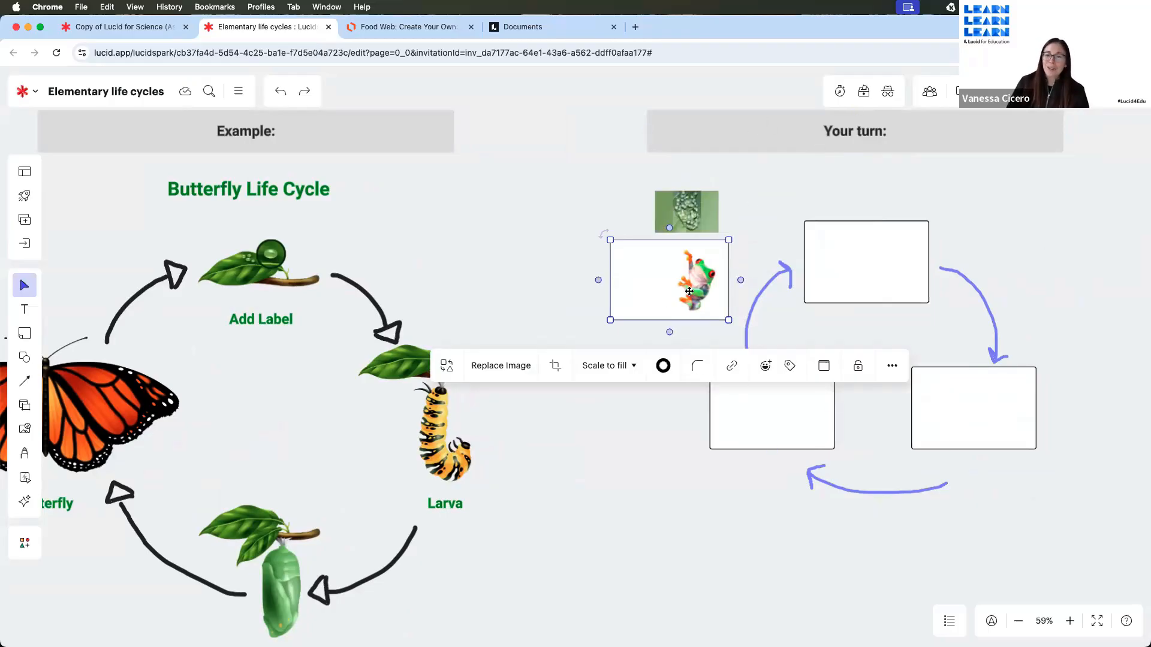
pyautogui.moveTo(690, 291); pyautogui.dragTo(896, 275)
pyautogui.press('super+z')
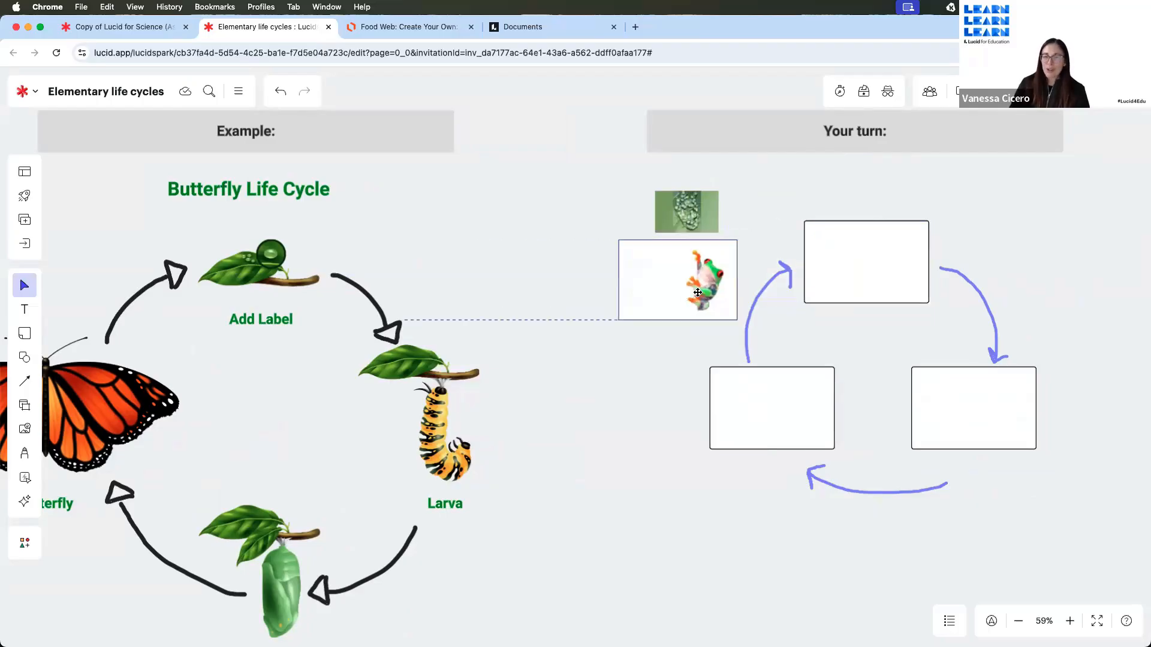
# Bring the egg and frog images to the front, and test the layering by moving the egg image over the top rectangle and back
pyautogui.moveTo(592, 175); pyautogui.dragTo(702, 304)
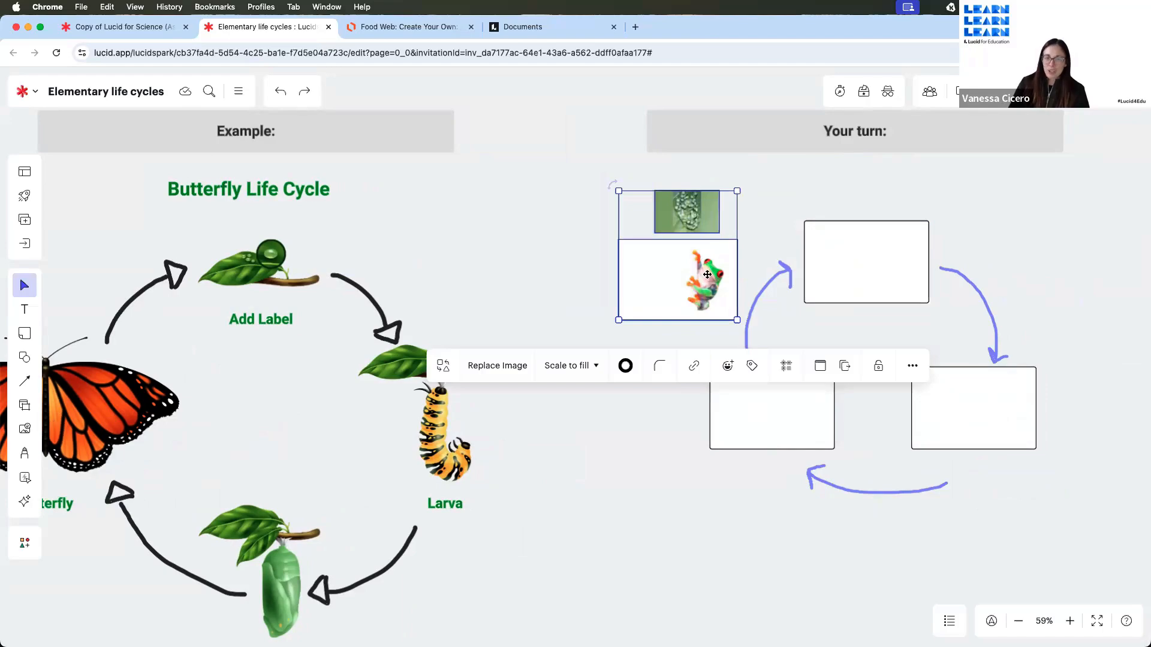
pyautogui.rightClick(707, 275)
pyautogui.moveTo(709, 279)
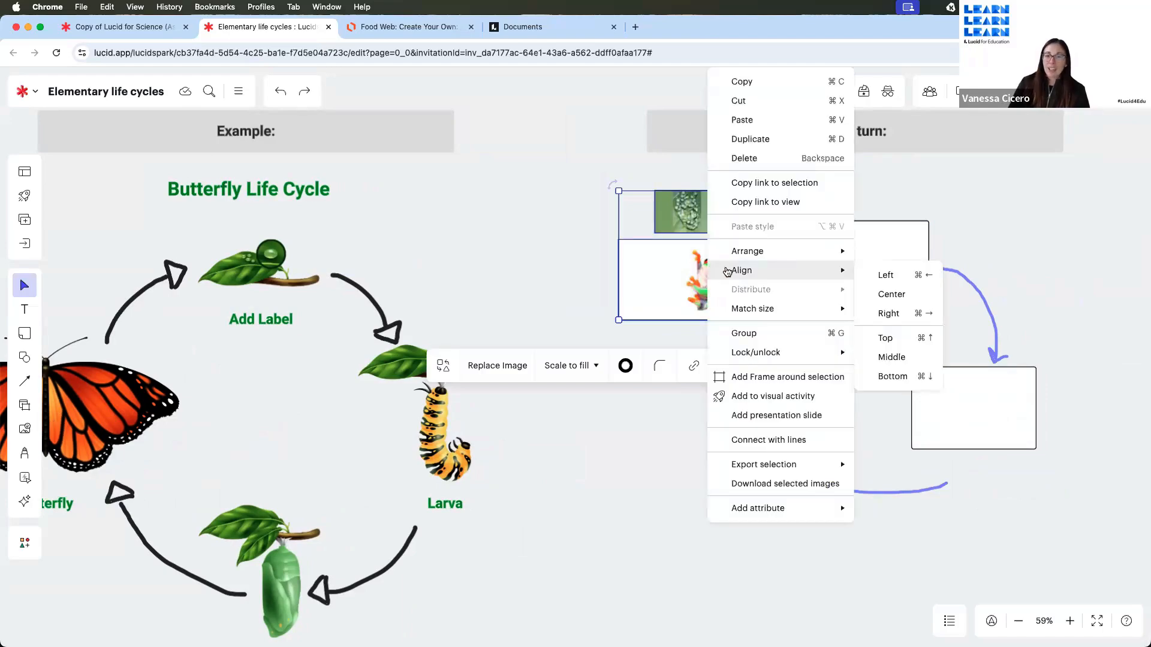
pyautogui.moveTo(775, 257)
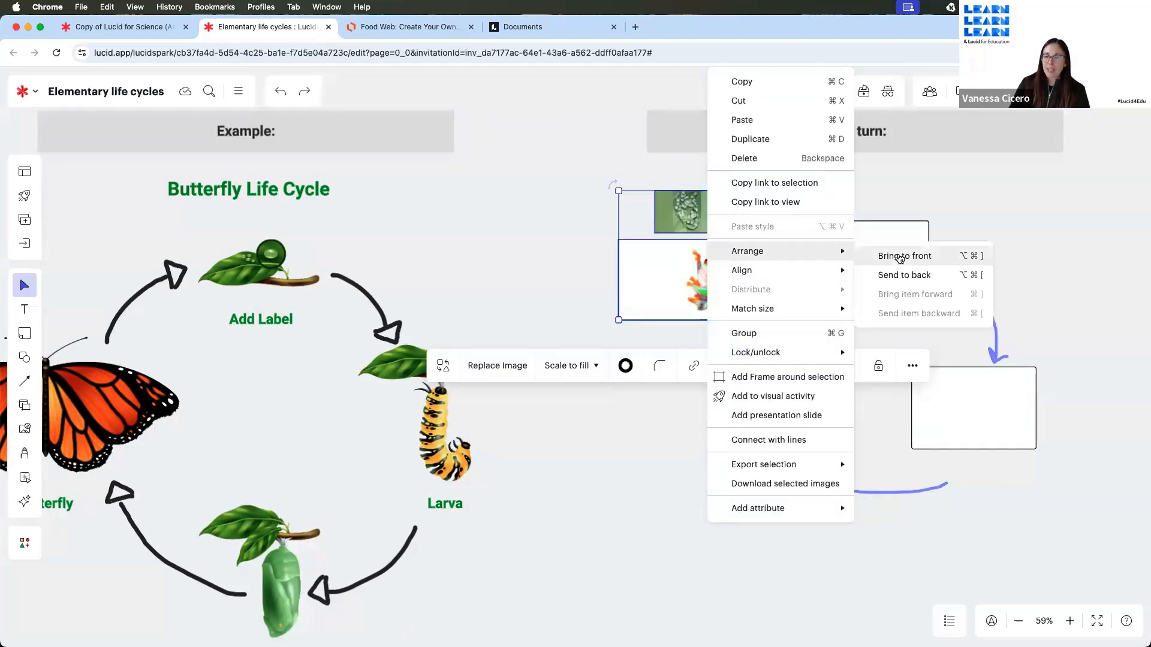
pyautogui.click(893, 257)
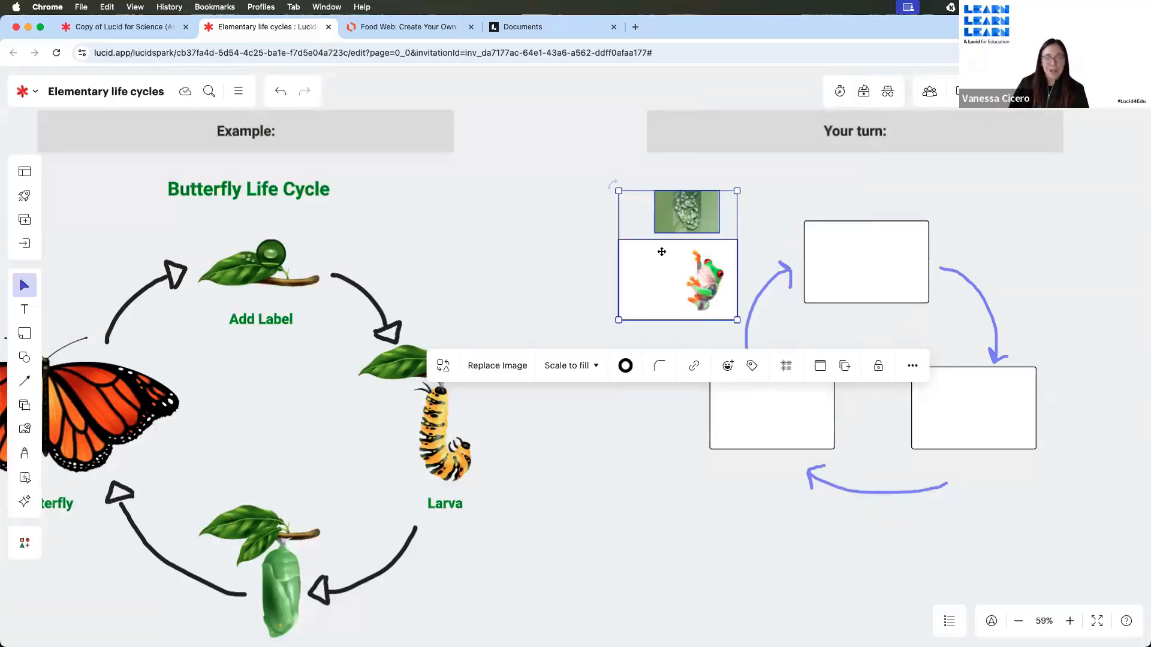
pyautogui.click(572, 212)
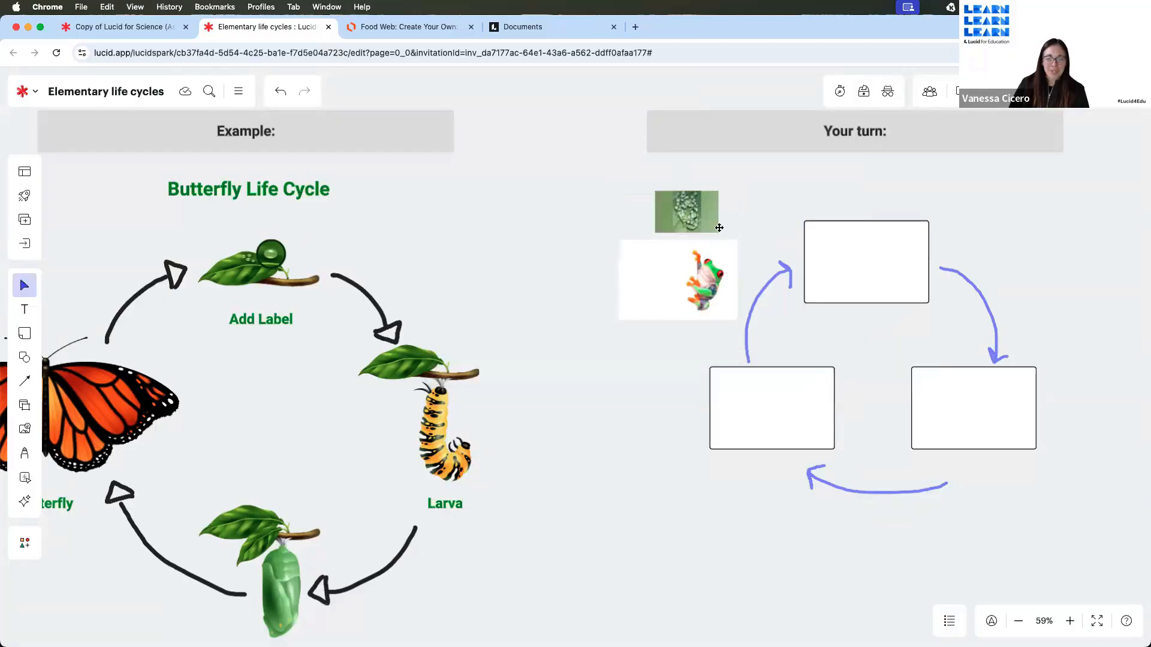
pyautogui.moveTo(685, 210); pyautogui.dragTo(849, 232)
pyautogui.moveTo(925, 247); pyautogui.dragTo(690, 209)
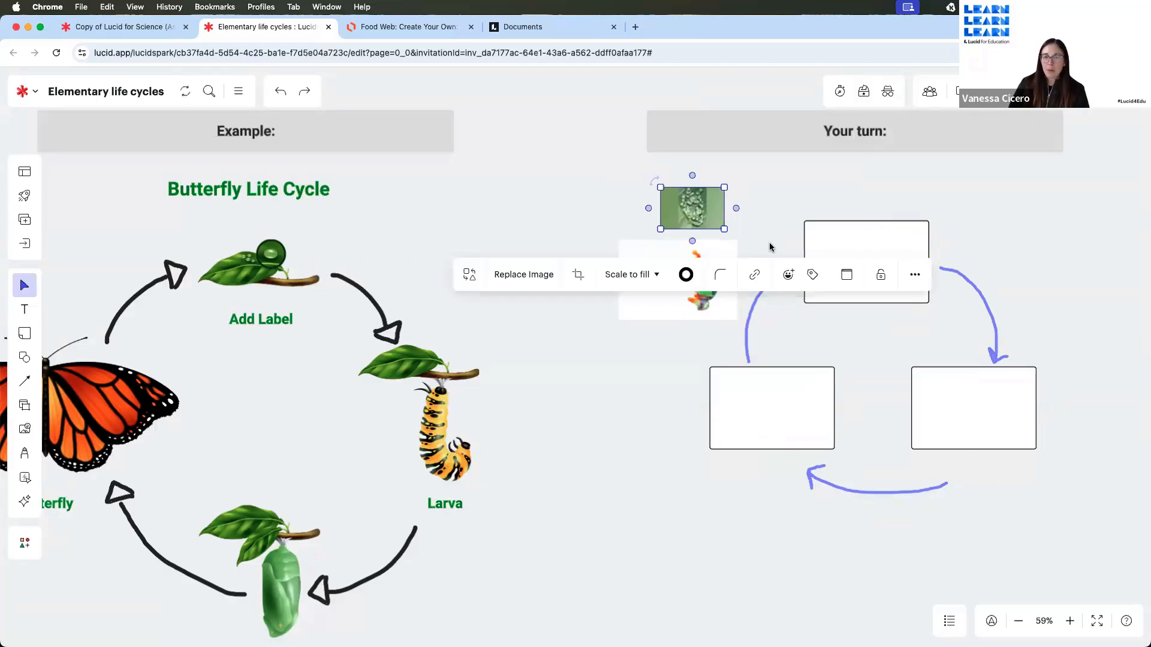
# Lock the cycle's three rectangles and three arrows, and check the lock by selecting several of them
pyautogui.click(783, 274)
pyautogui.moveTo(748, 226); pyautogui.dragTo(1006, 526)
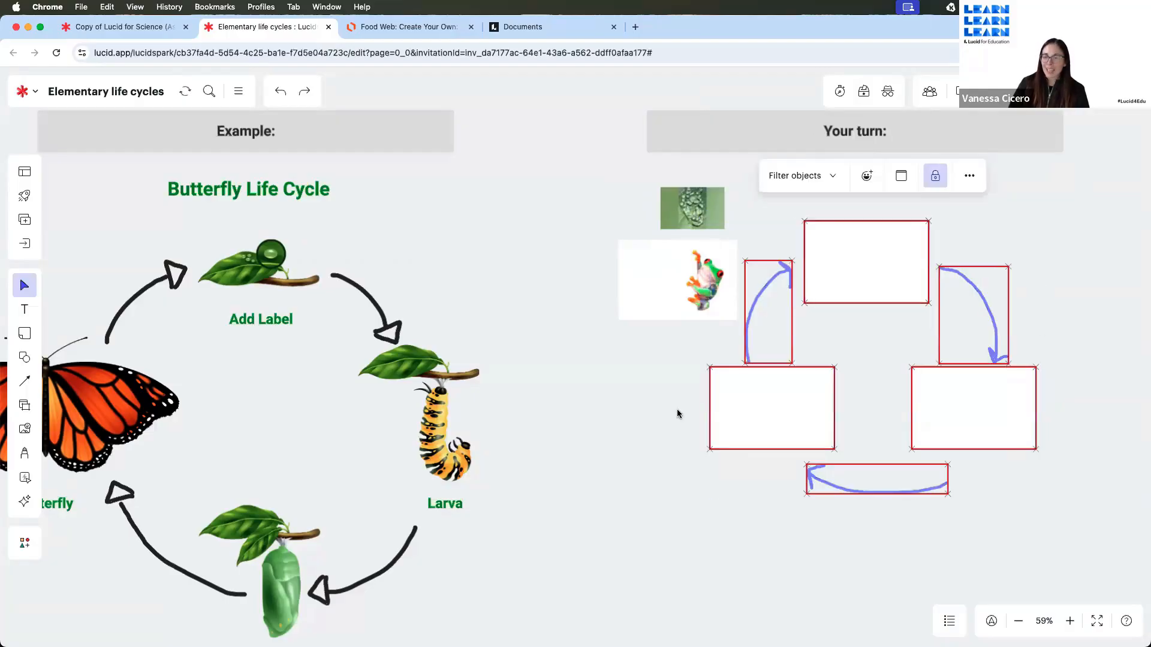
pyautogui.click(657, 231)
pyautogui.moveTo(700, 211); pyautogui.dragTo(722, 221)
pyautogui.click(895, 245)
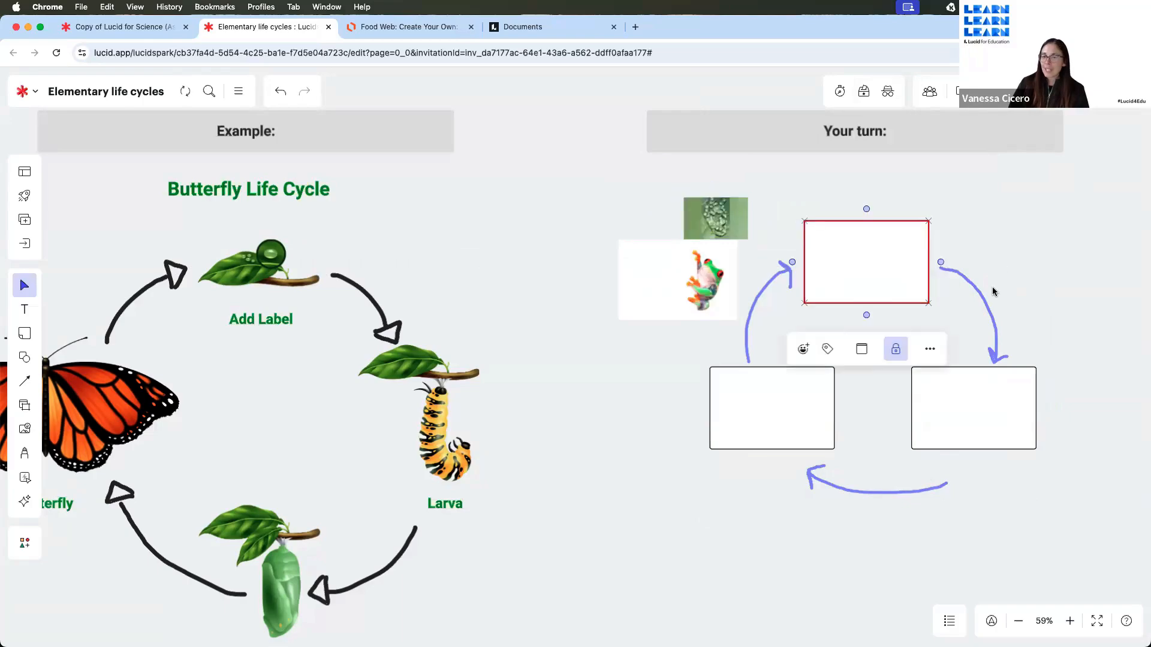
pyautogui.click(983, 296)
pyautogui.click(1002, 437)
pyautogui.click(822, 422)
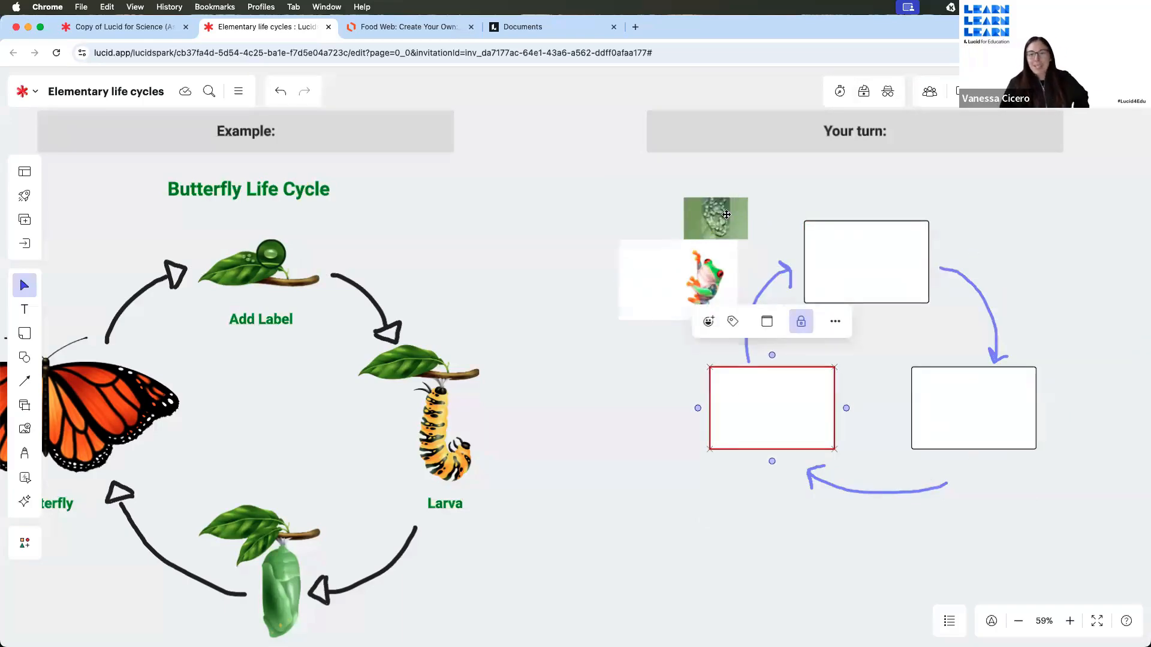
# Place the egg image in the top rectangle and the frog image in the lower right rectangle
pyautogui.moveTo(713, 213); pyautogui.dragTo(861, 253)
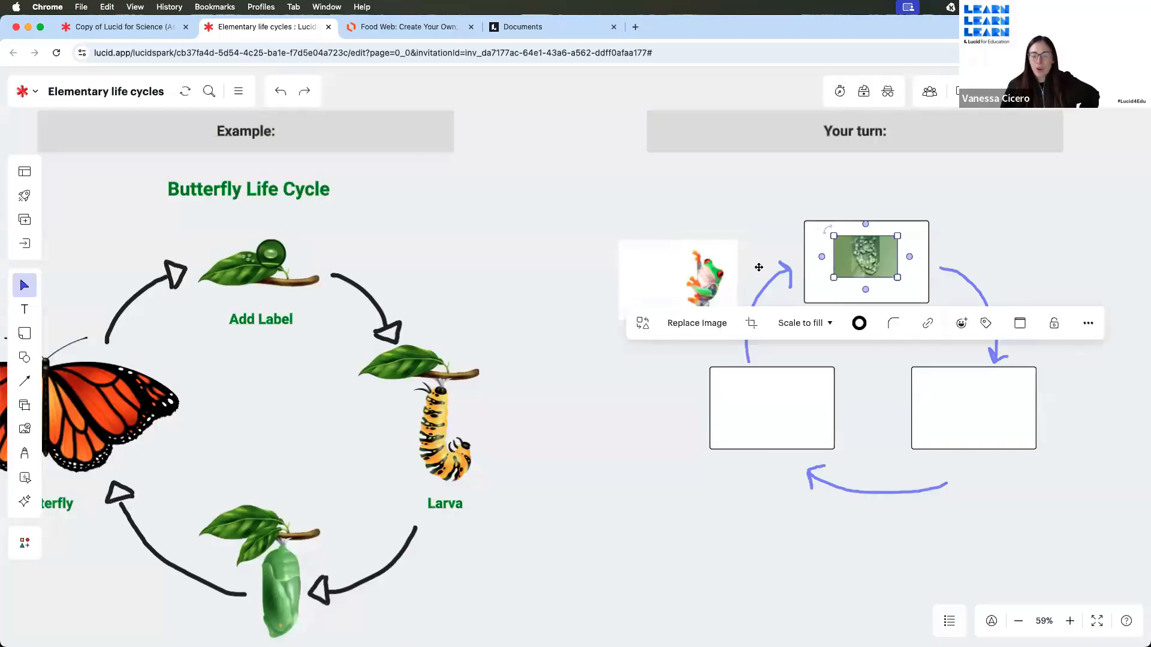
pyautogui.moveTo(729, 270); pyautogui.dragTo(1001, 408)
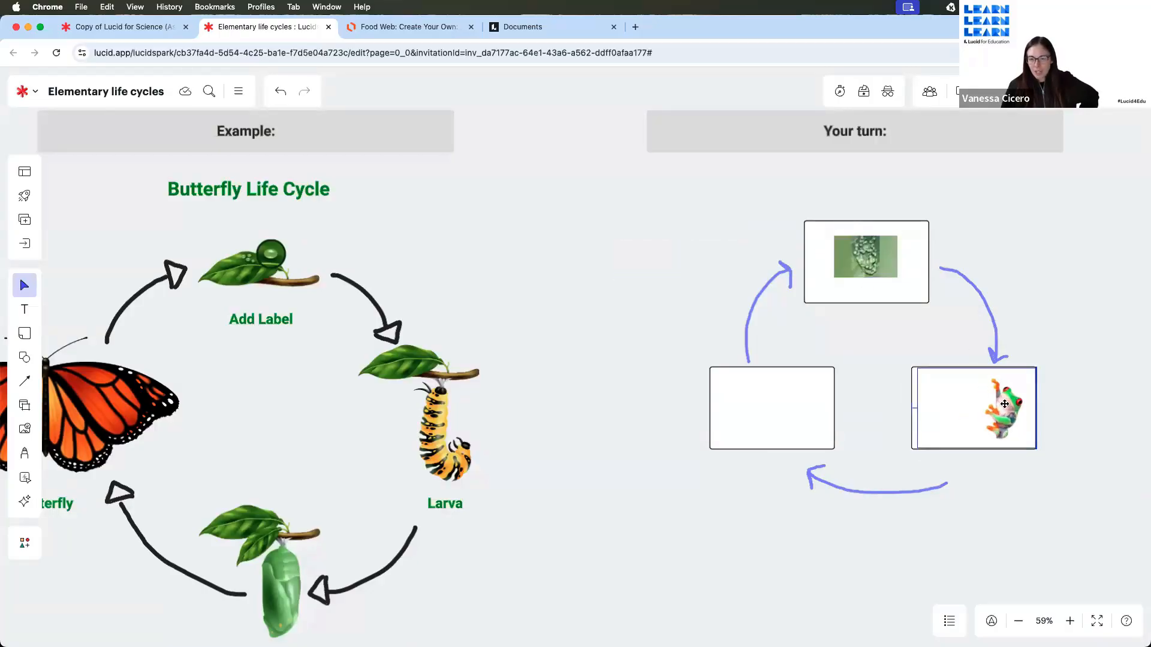
# Add two separate text labels, "frog" and "eggs", in the empty area beside the cycle
pyautogui.press('t')
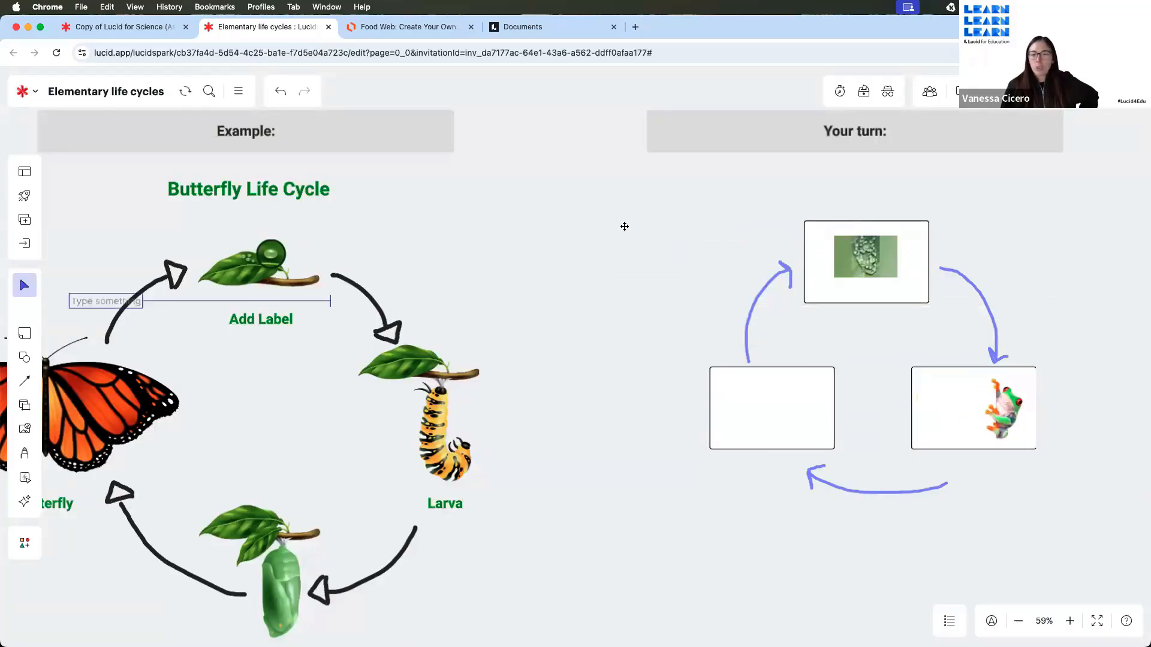
pyautogui.click(624, 227)
pyautogui.write('frog')
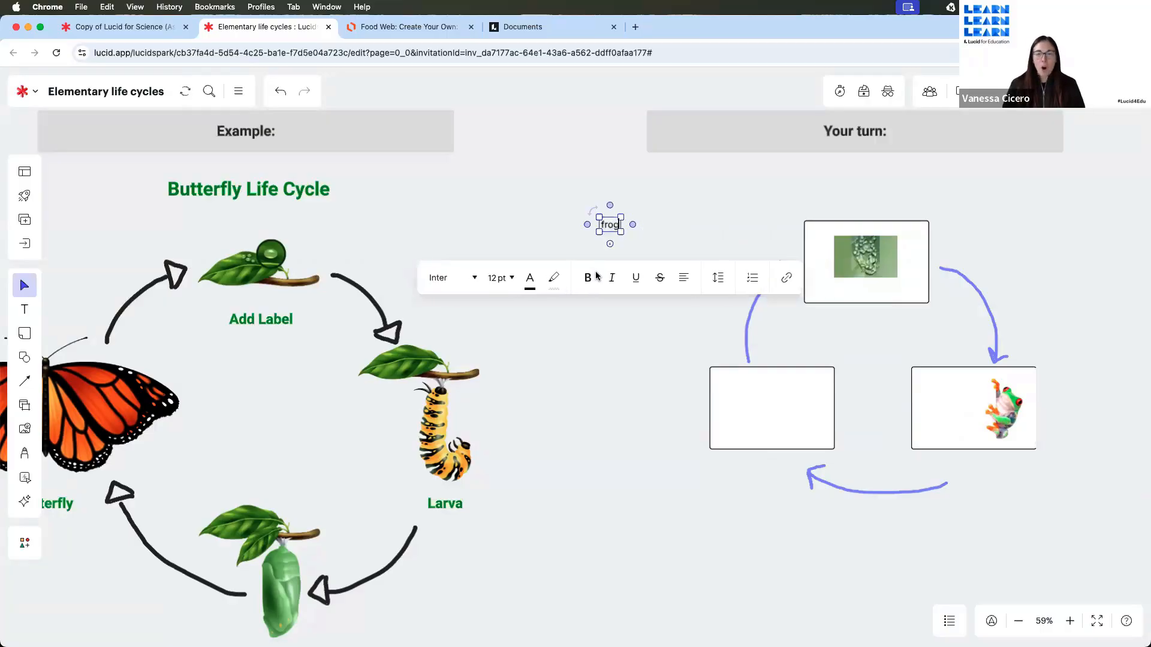
pyautogui.click(25, 309)
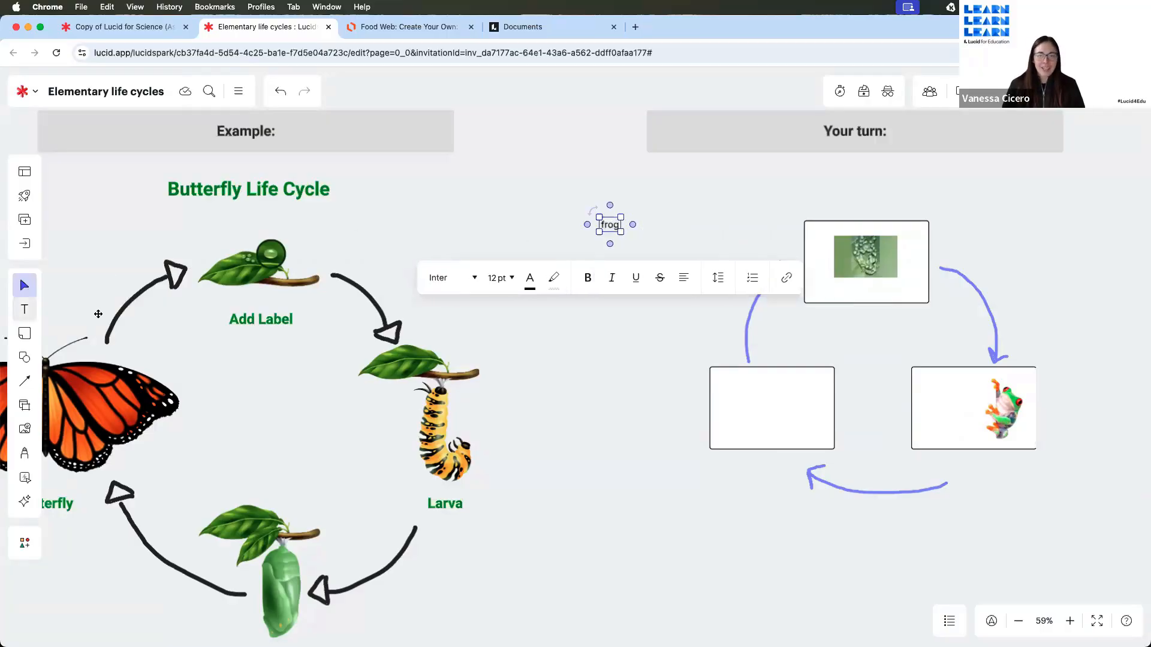
pyautogui.click(600, 253)
pyautogui.write('egg')
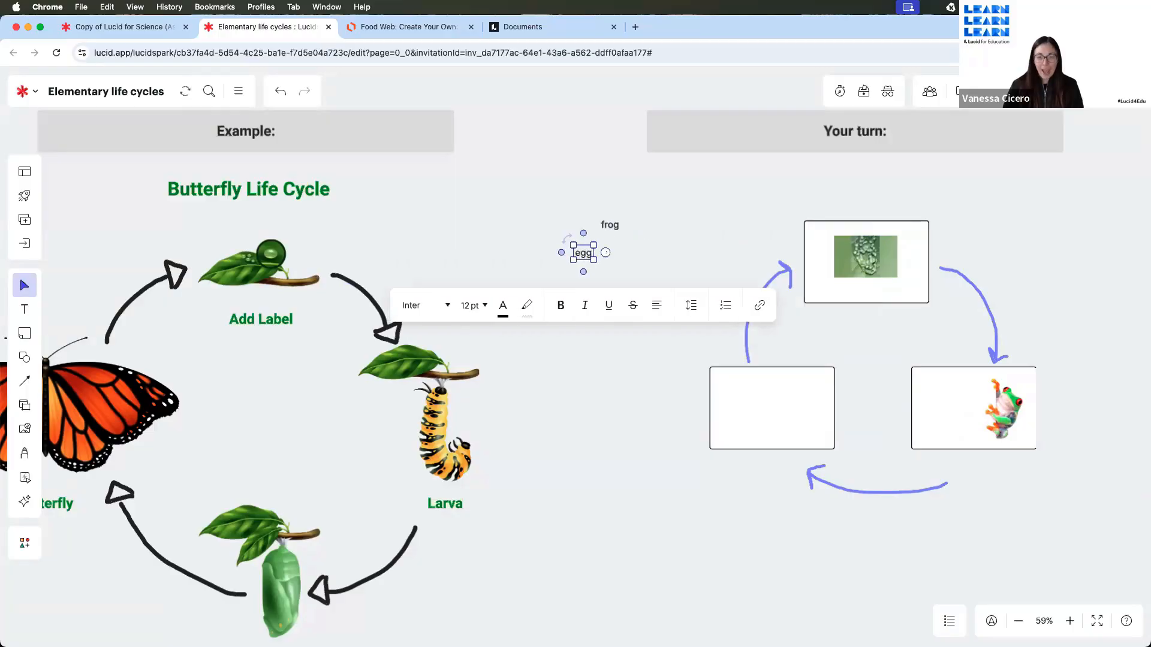
pyautogui.write('s')
# Move the "frog" label next to the frog image and the "eggs" label directly below the egg image
pyautogui.moveTo(609, 225); pyautogui.dragTo(969, 433)
pyautogui.moveTo(601, 254); pyautogui.dragTo(594, 254)
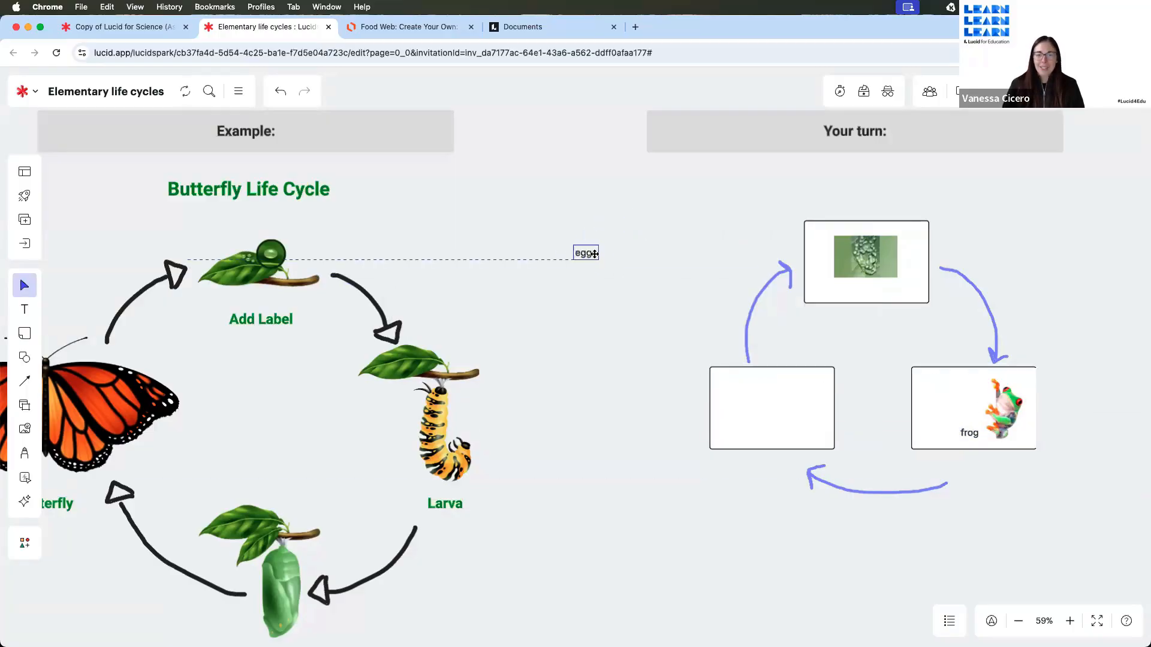
pyautogui.moveTo(881, 283); pyautogui.dragTo(868, 293)
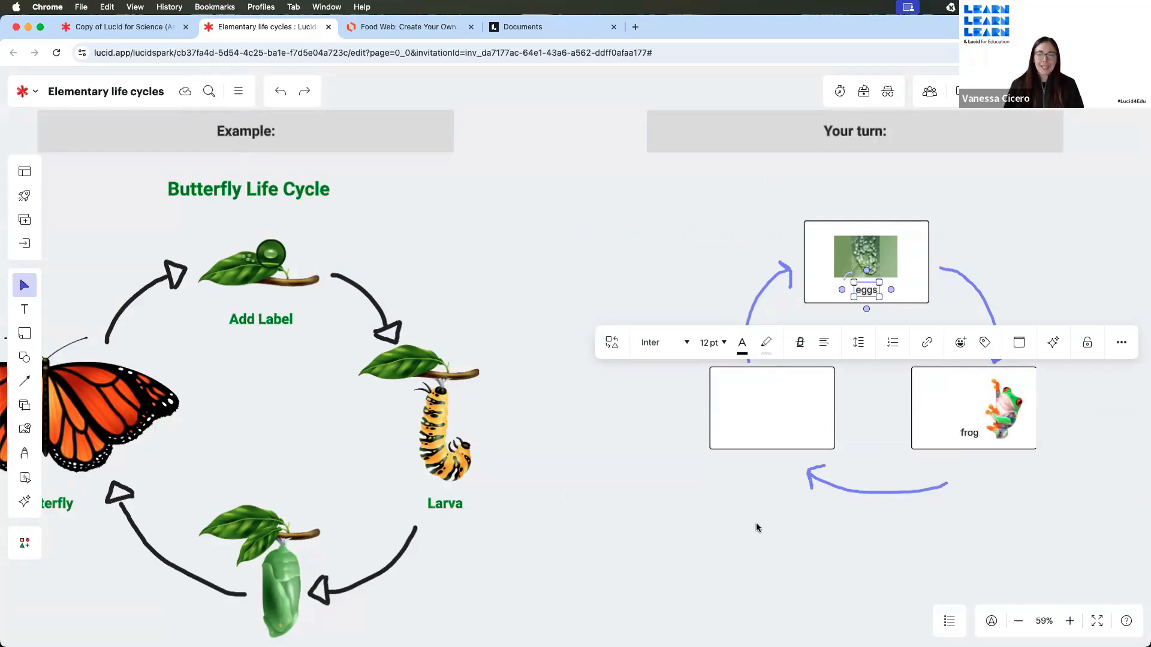
pyautogui.moveTo(963, 520); pyautogui.dragTo(154, 492)
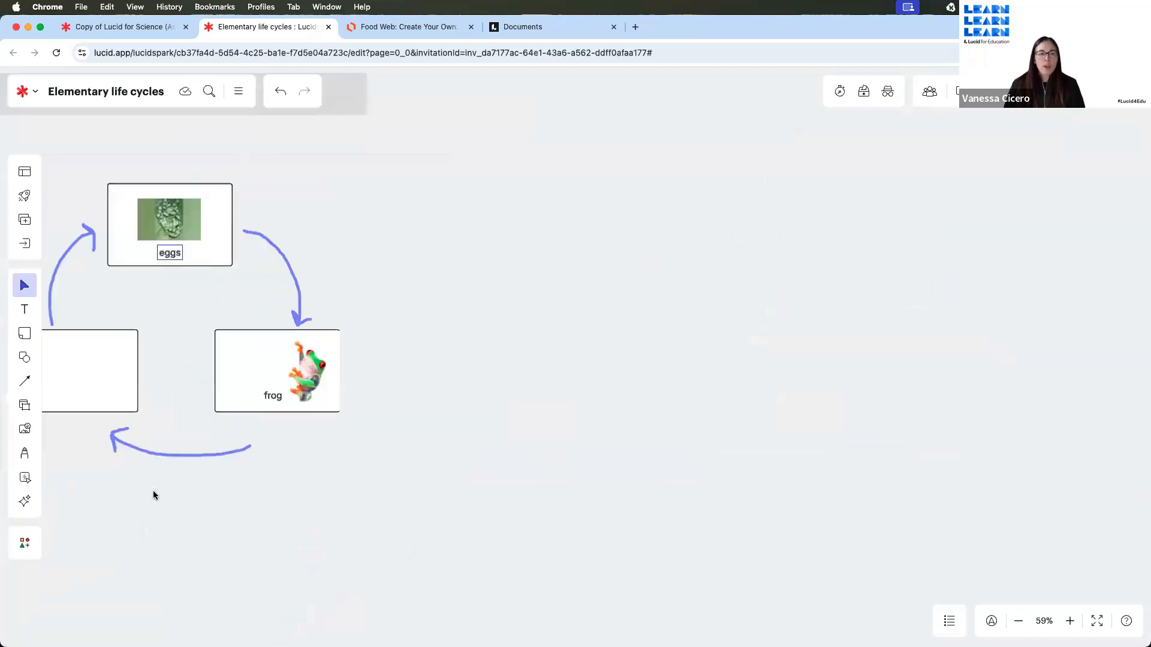
# Open the K12 category of the visual activities library over an empty area of the board
pyautogui.moveTo(698, 459); pyautogui.dragTo(487, 466)
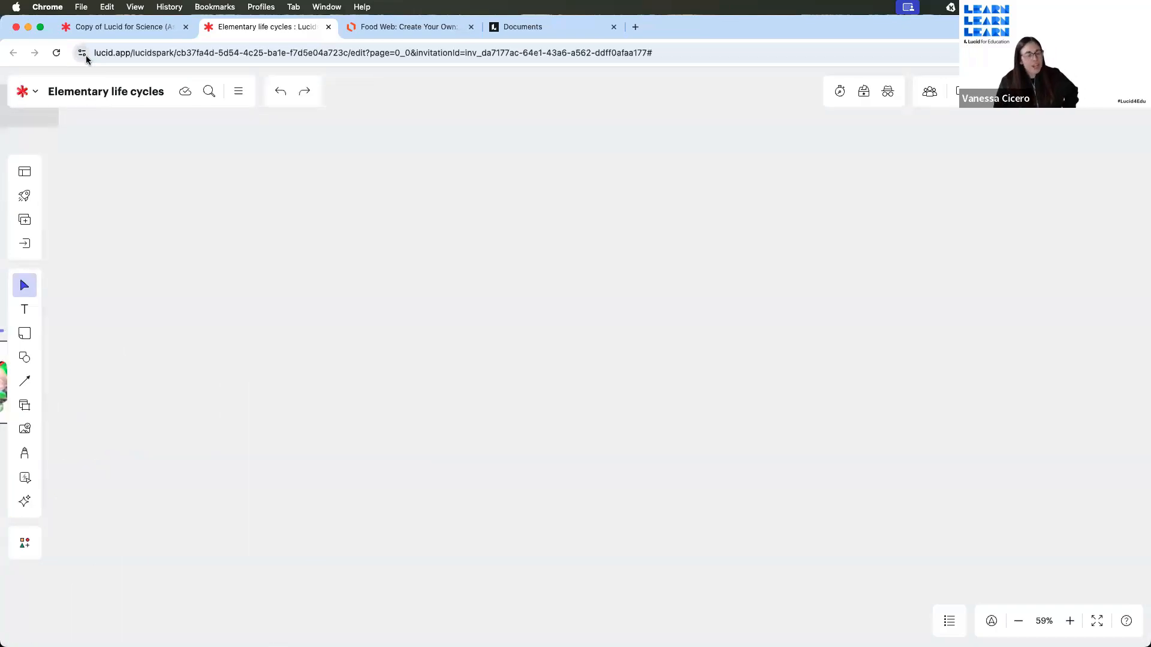
pyautogui.click(26, 195)
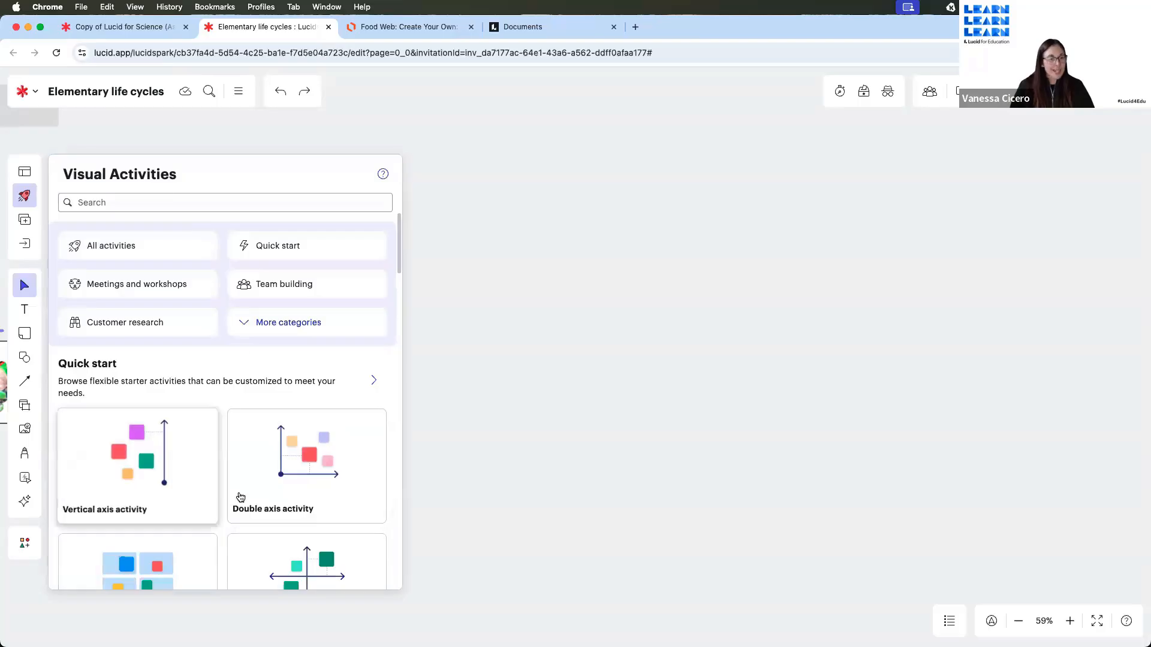
pyautogui.scroll(-6, 238, 497)
pyautogui.scroll(6, 230, 486)
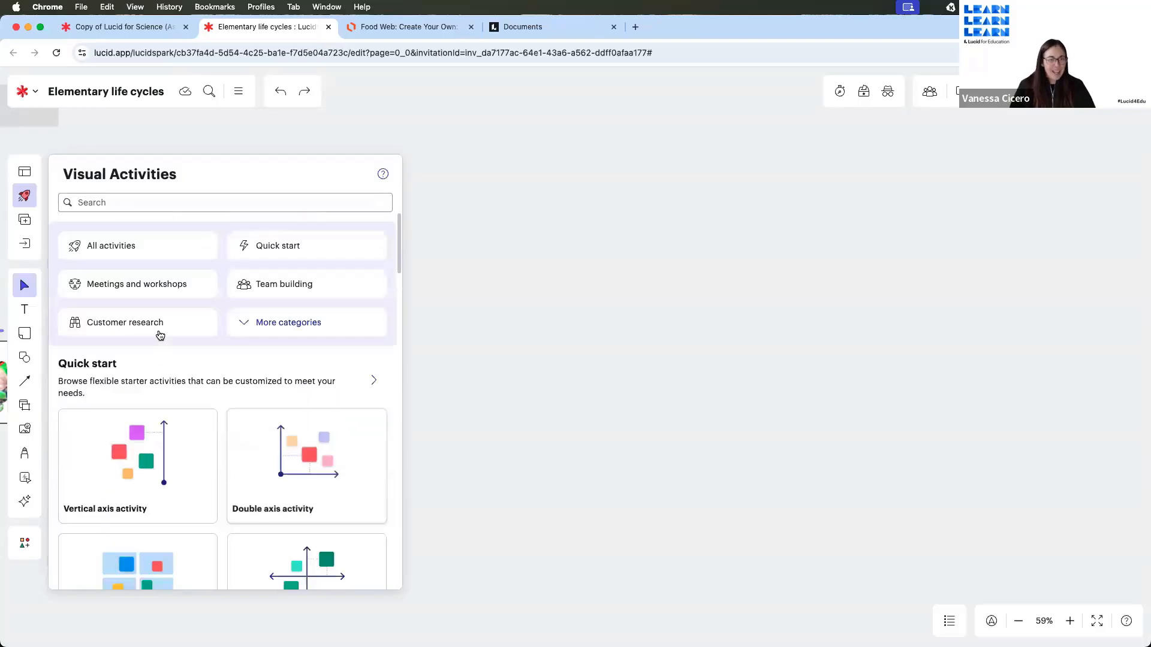
pyautogui.click(327, 324)
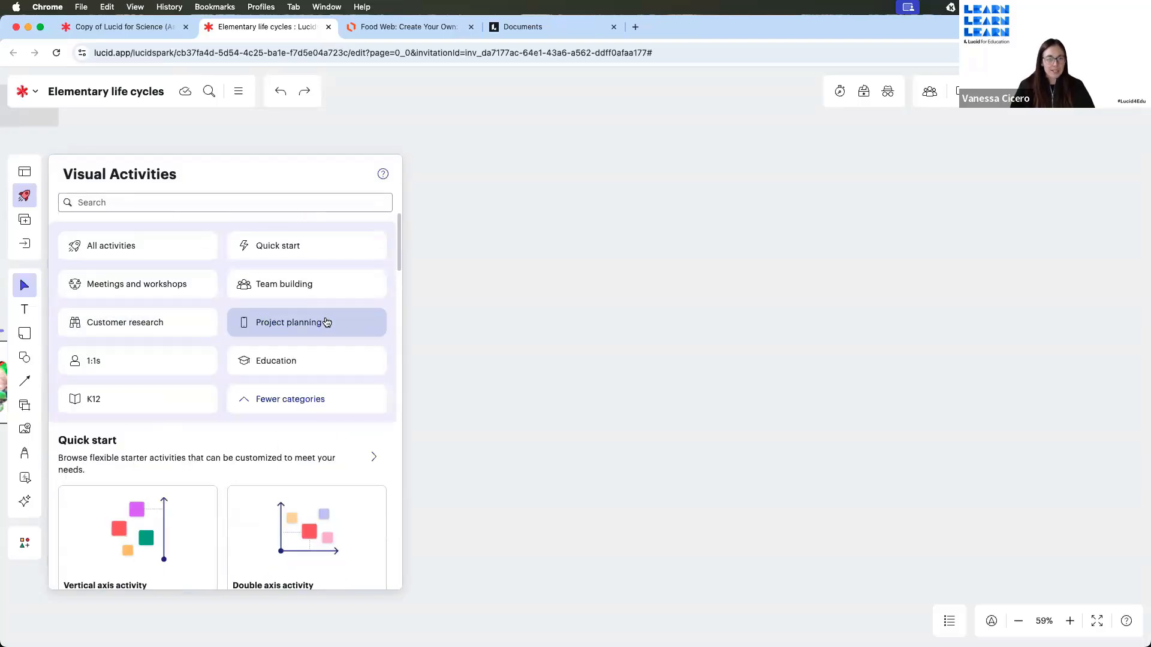
pyautogui.click(100, 407)
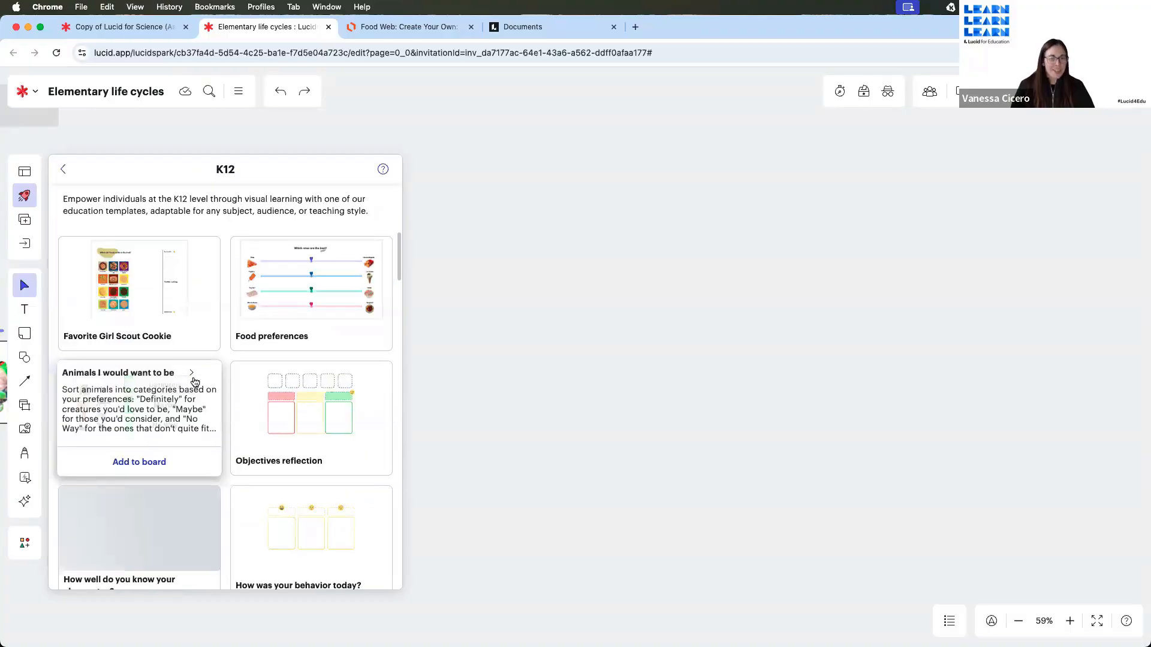
# Add the "Butterfly life cycle" K12 activity to the board and move it farther away from the frog cycle
pyautogui.scroll(-4, 266, 527)
pyautogui.scroll(-5, 269, 533)
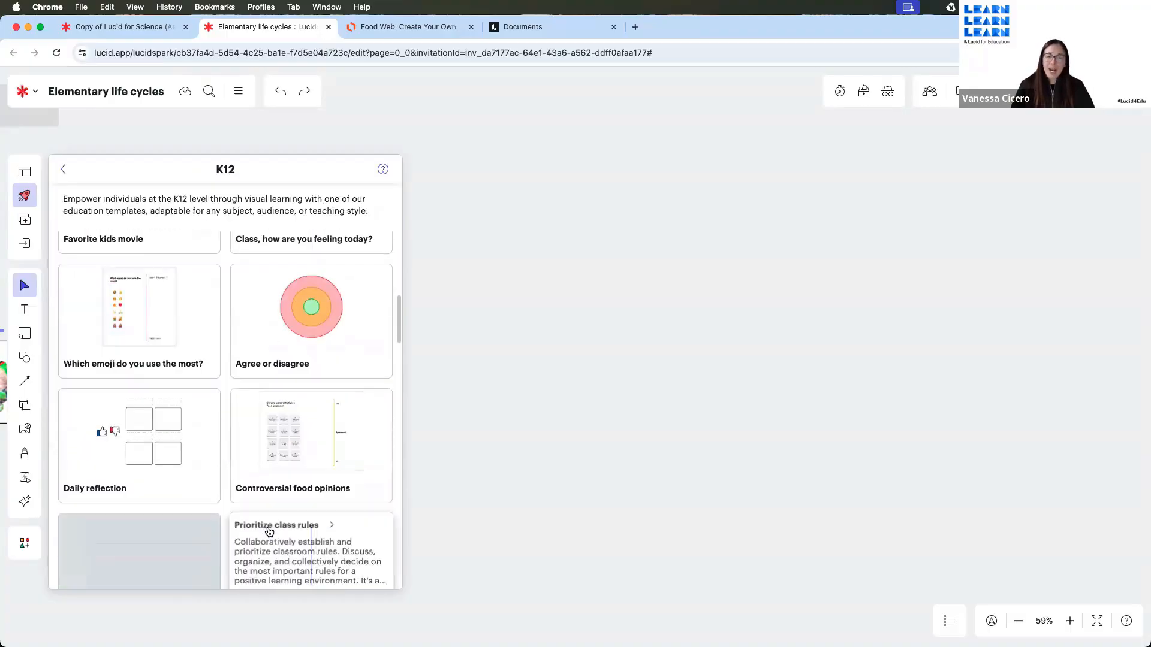
pyautogui.scroll(-9, 154, 438)
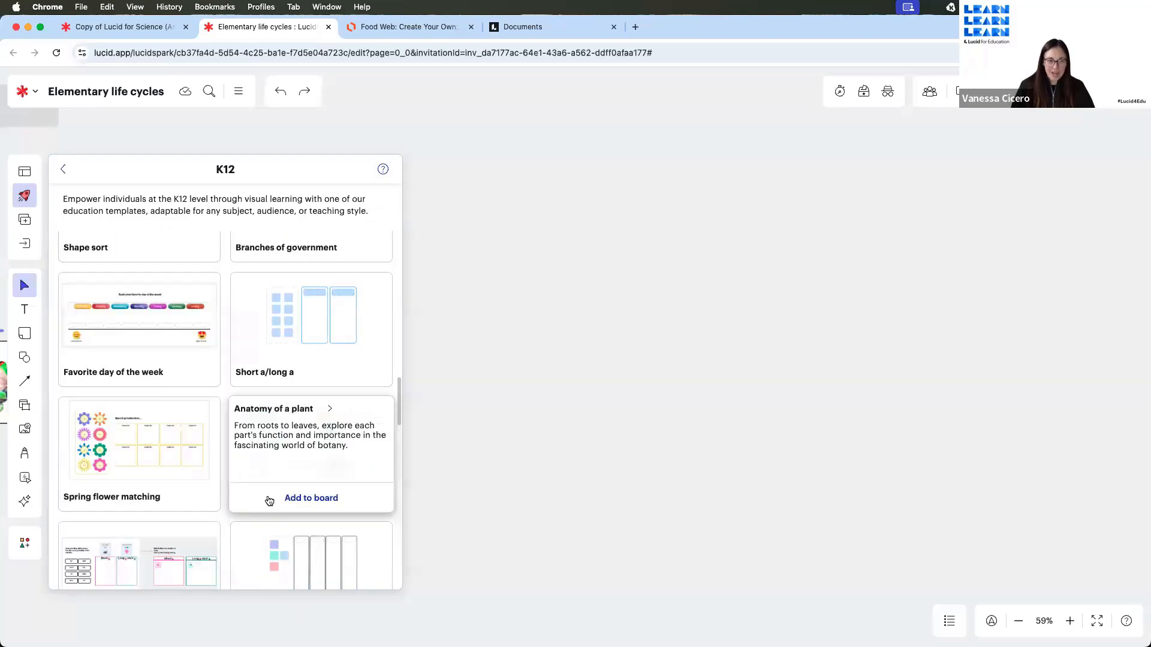
pyautogui.scroll(-4, 264, 501)
pyautogui.scroll(-4, 265, 496)
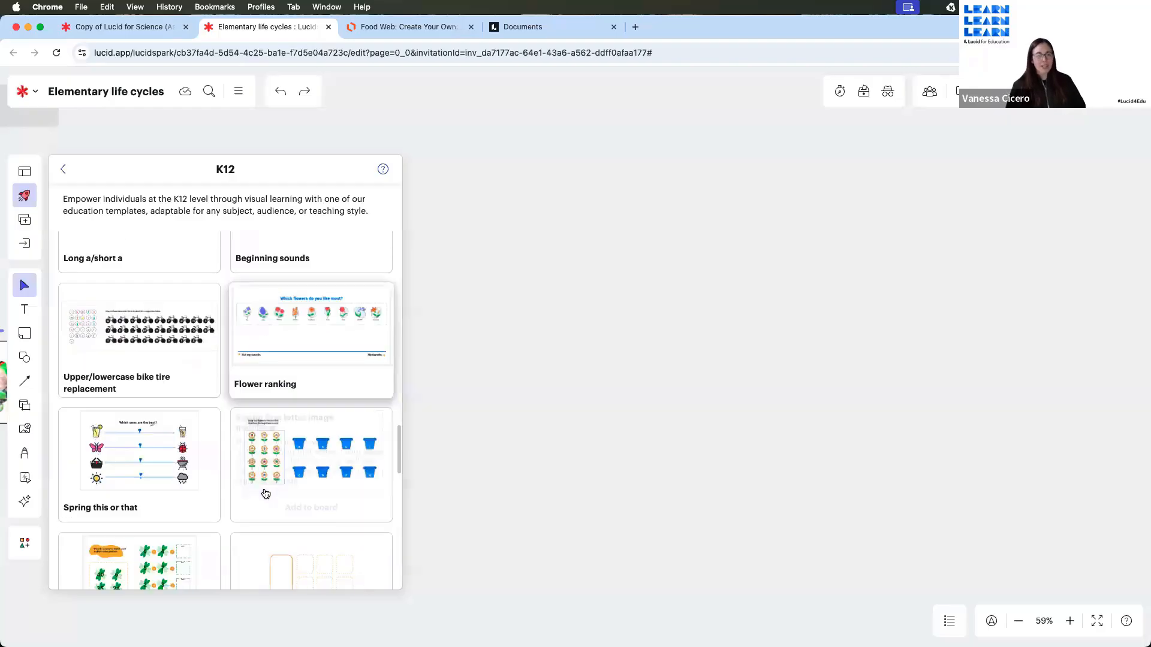
pyautogui.scroll(-2, 266, 493)
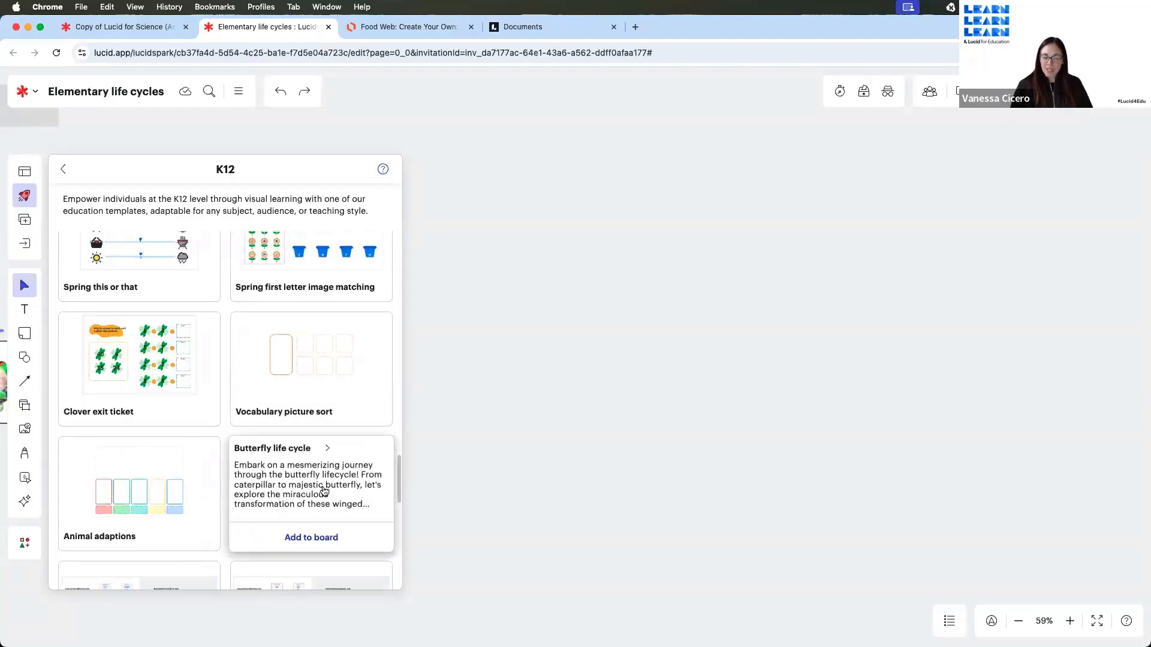
pyautogui.scroll(-2, 308, 487)
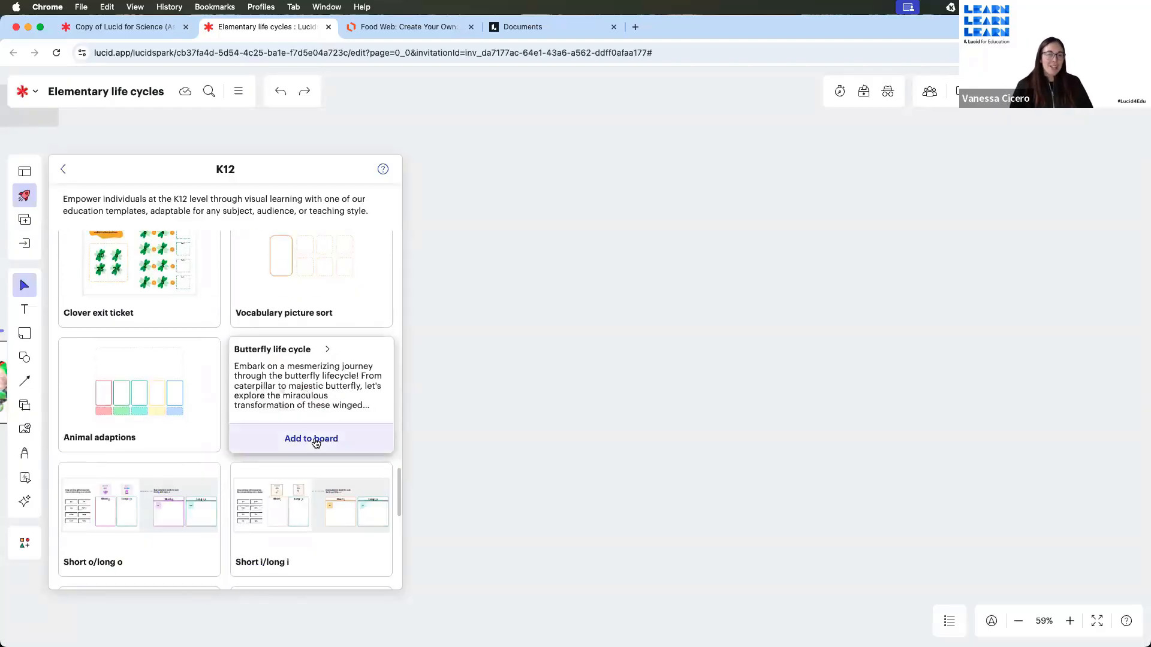
pyautogui.click(302, 442)
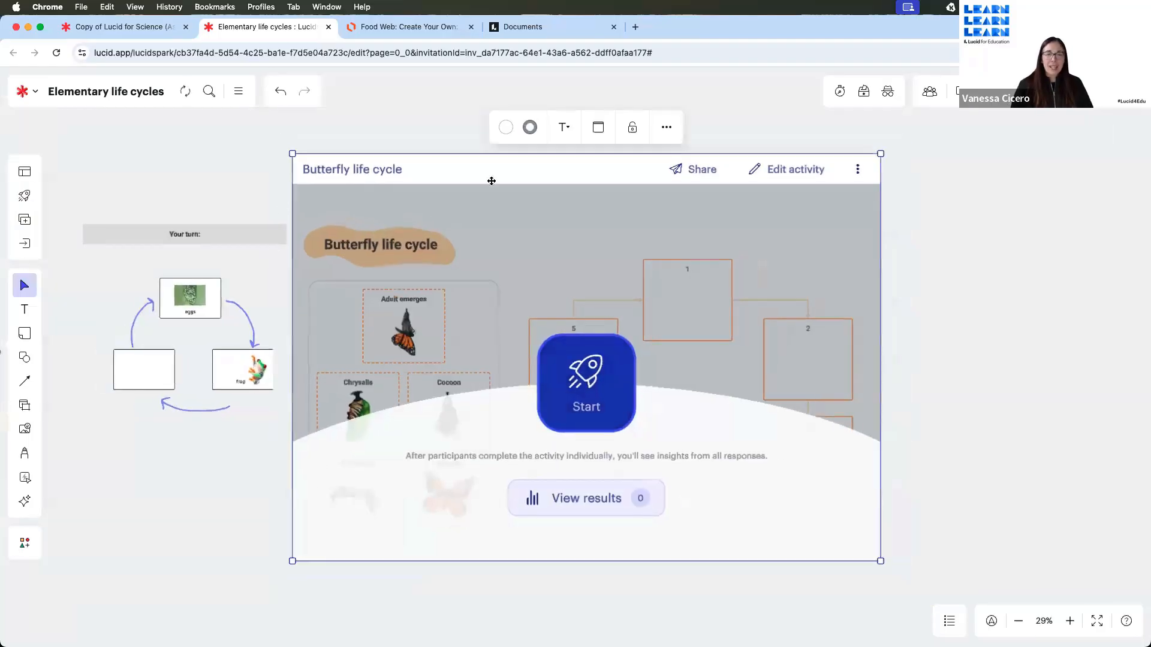
pyautogui.moveTo(495, 174); pyautogui.dragTo(718, 174)
pyautogui.moveTo(232, 460); pyautogui.dragTo(54, 490)
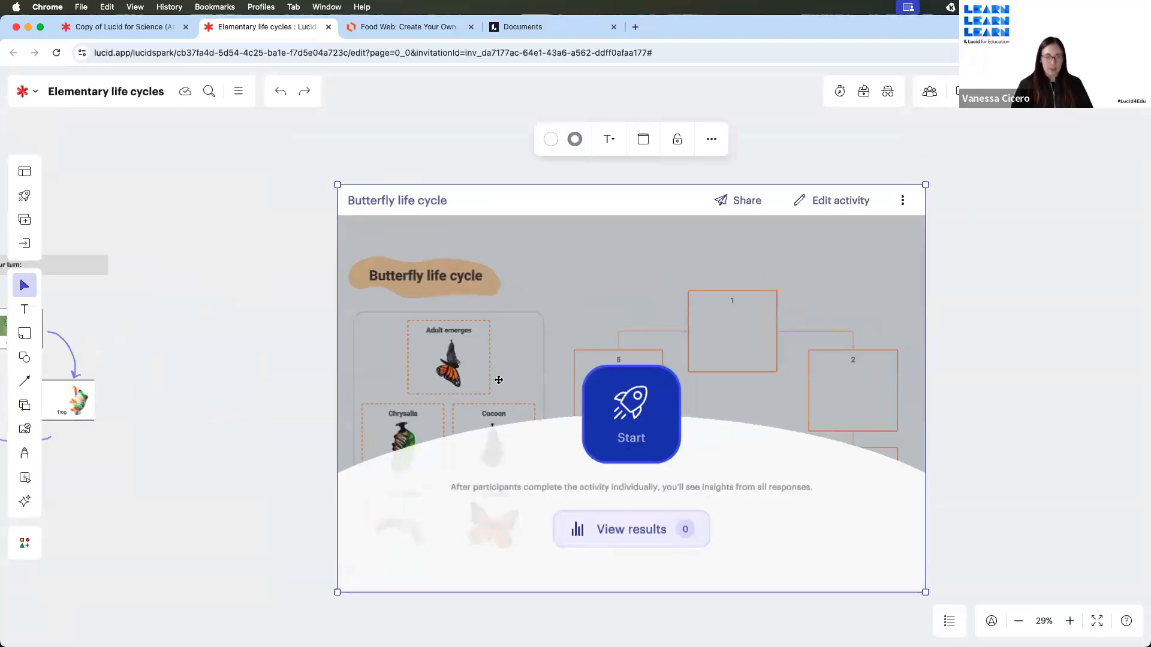
pyautogui.hscroll(-10, 231, 379)
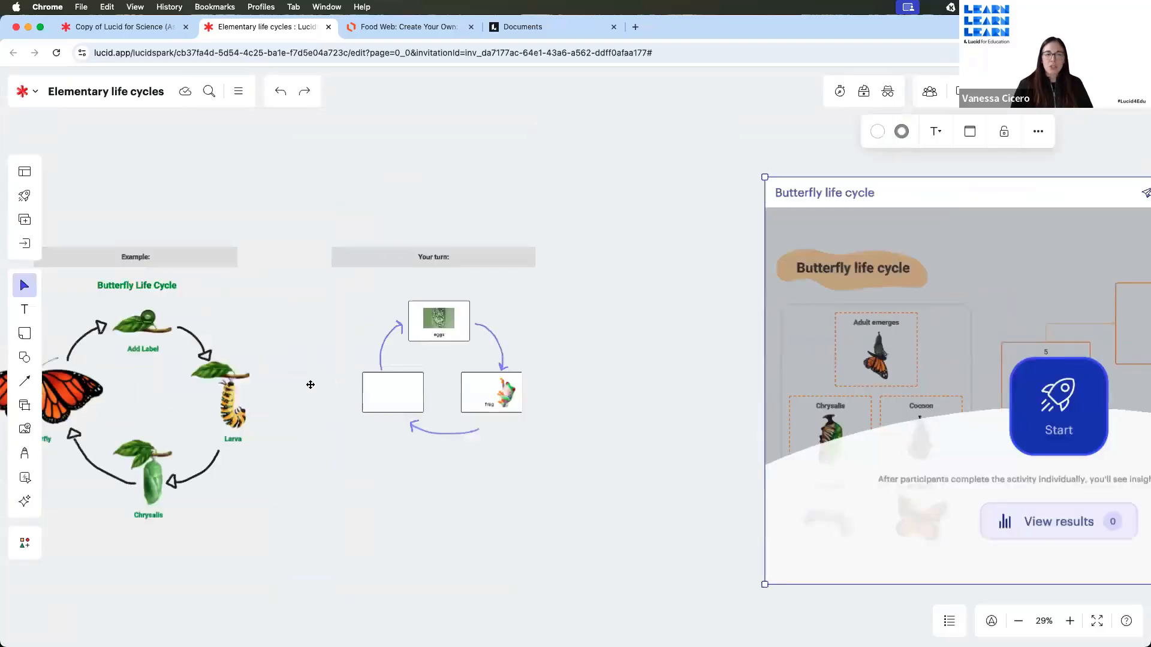
pyautogui.click(118, 292)
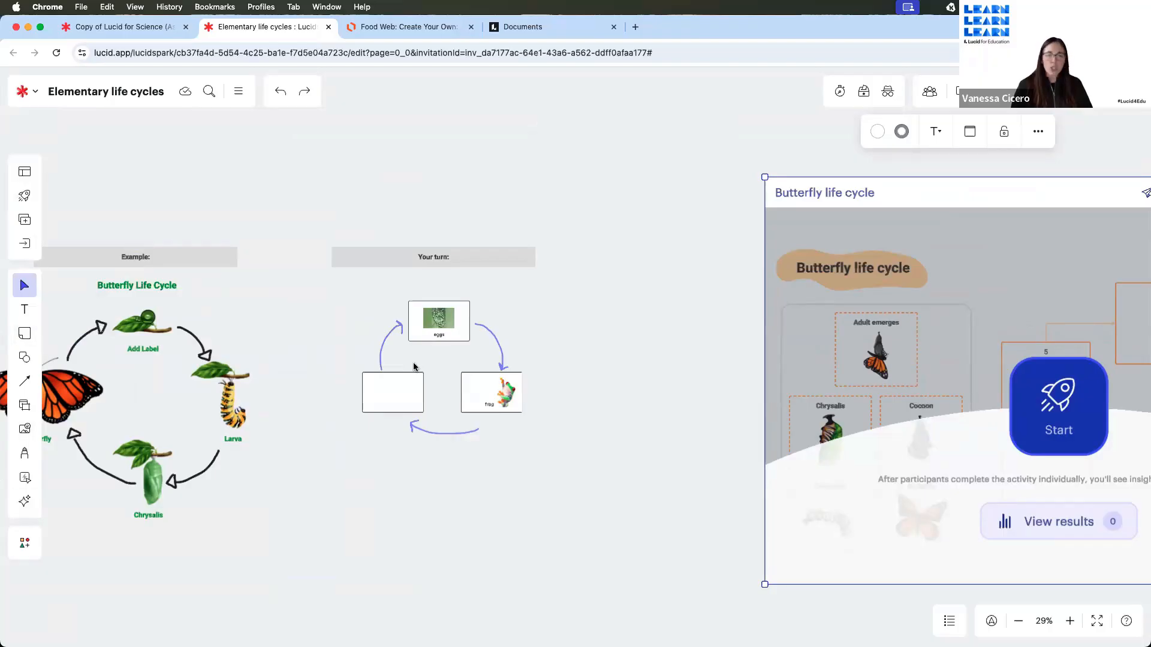
pyautogui.moveTo(625, 369); pyautogui.dragTo(202, 373)
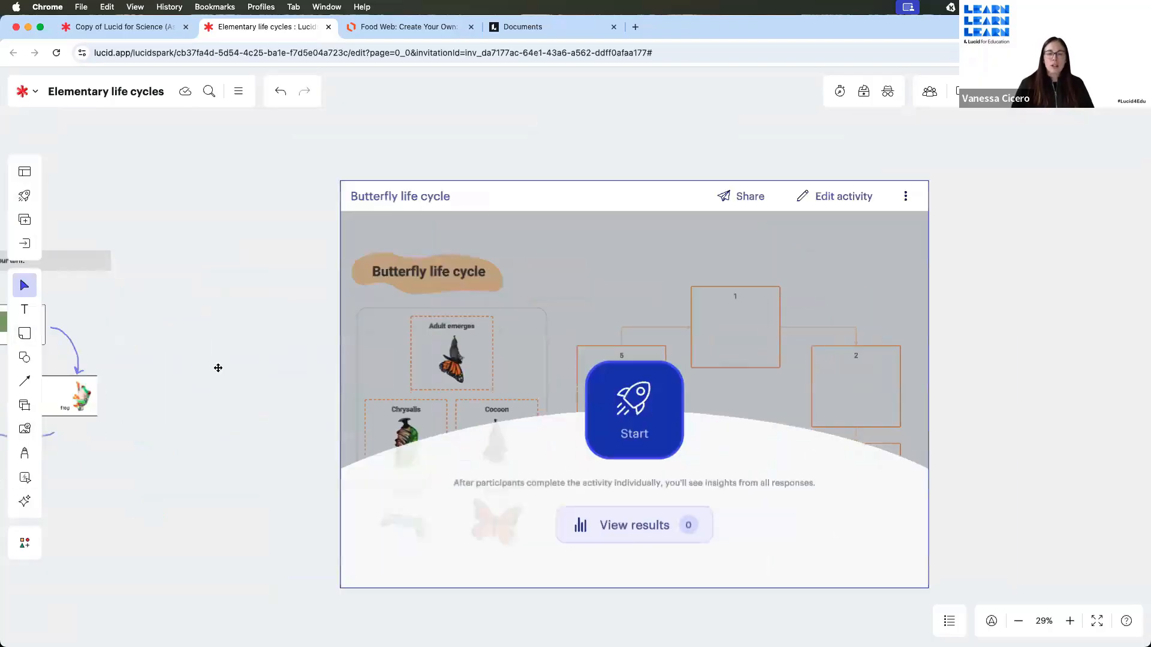
pyautogui.click(23, 196)
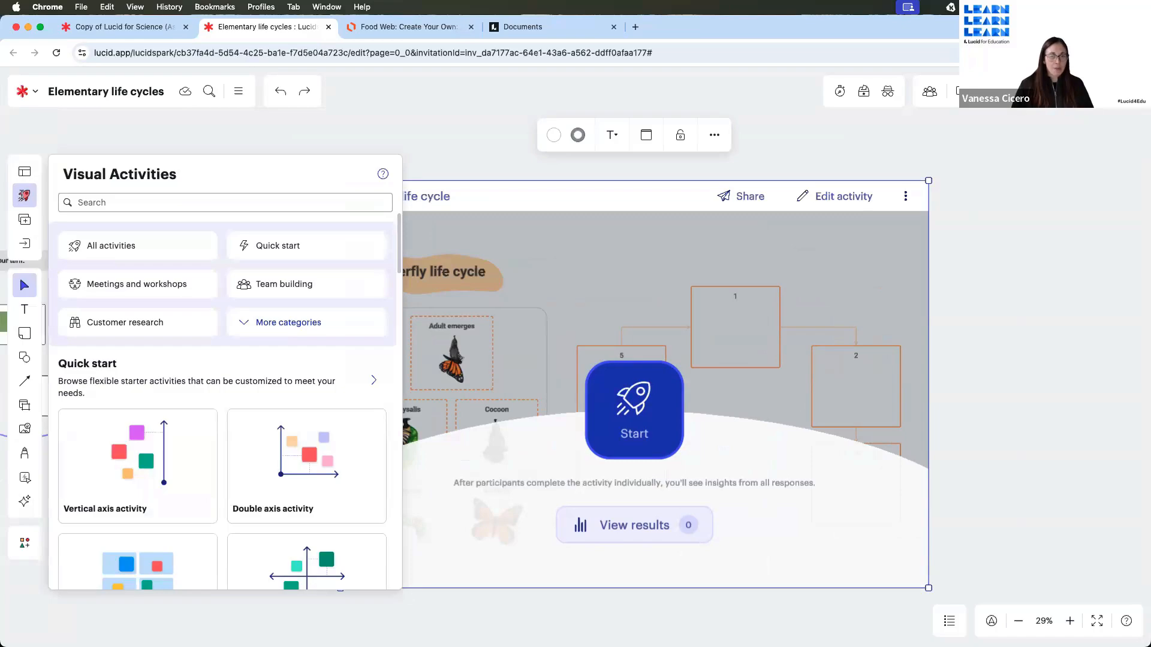
pyautogui.click(500, 127)
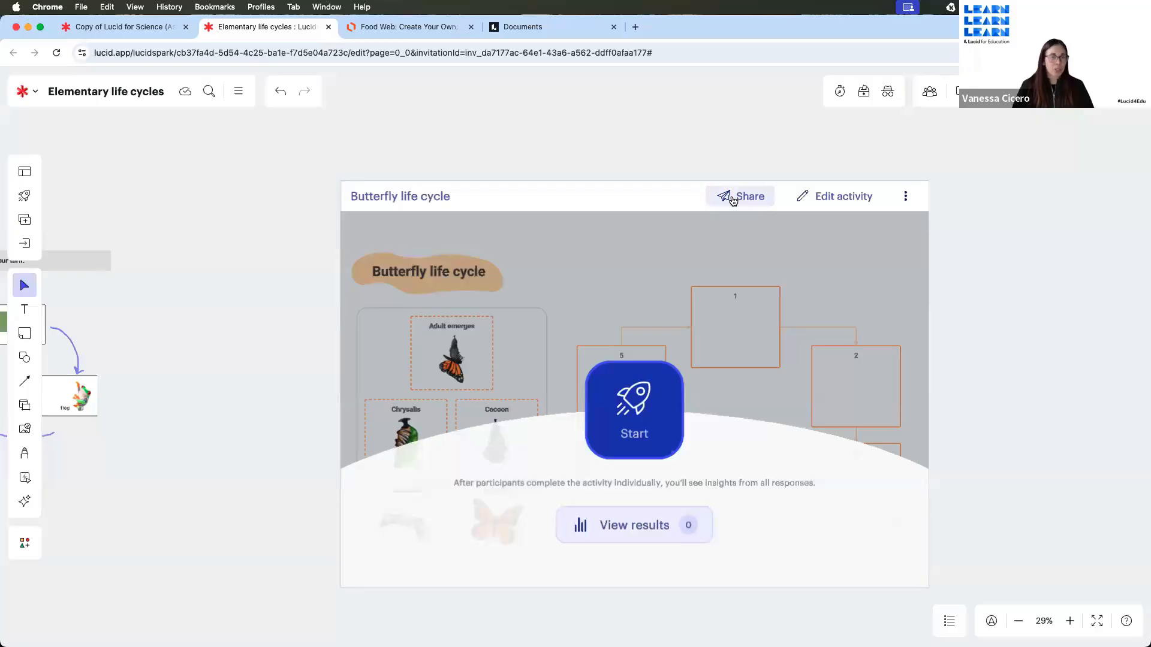
# Set the butterfly activity's sharing to "Anyone with the link" and copy its direct participant link
pyautogui.click(753, 200)
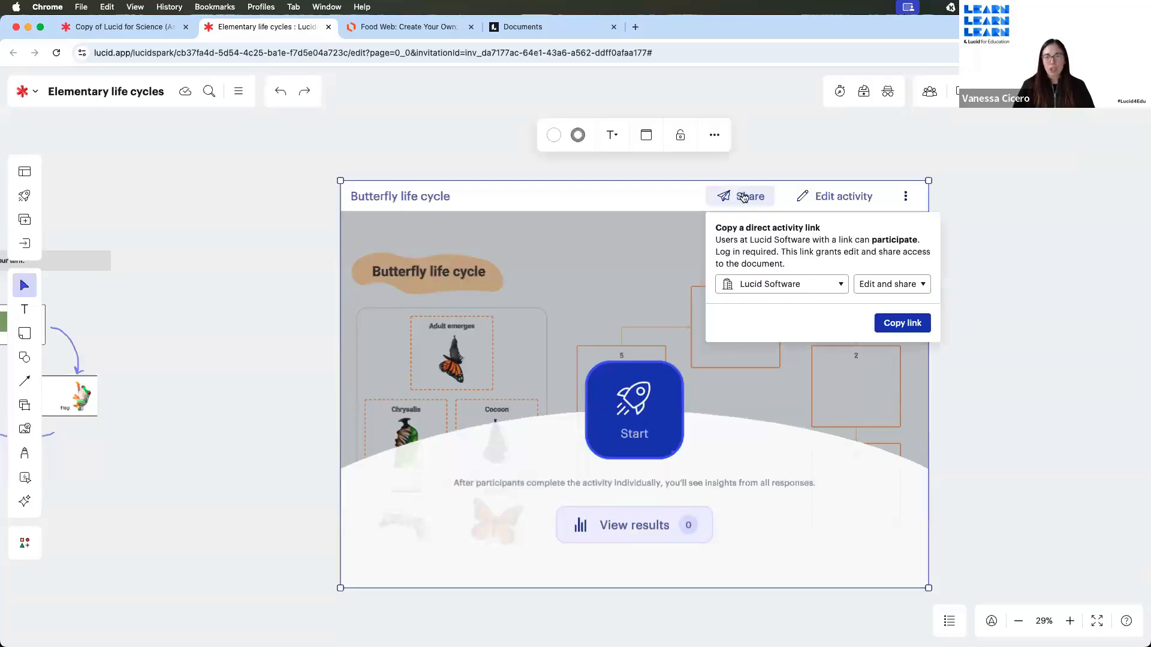
pyautogui.click(779, 283)
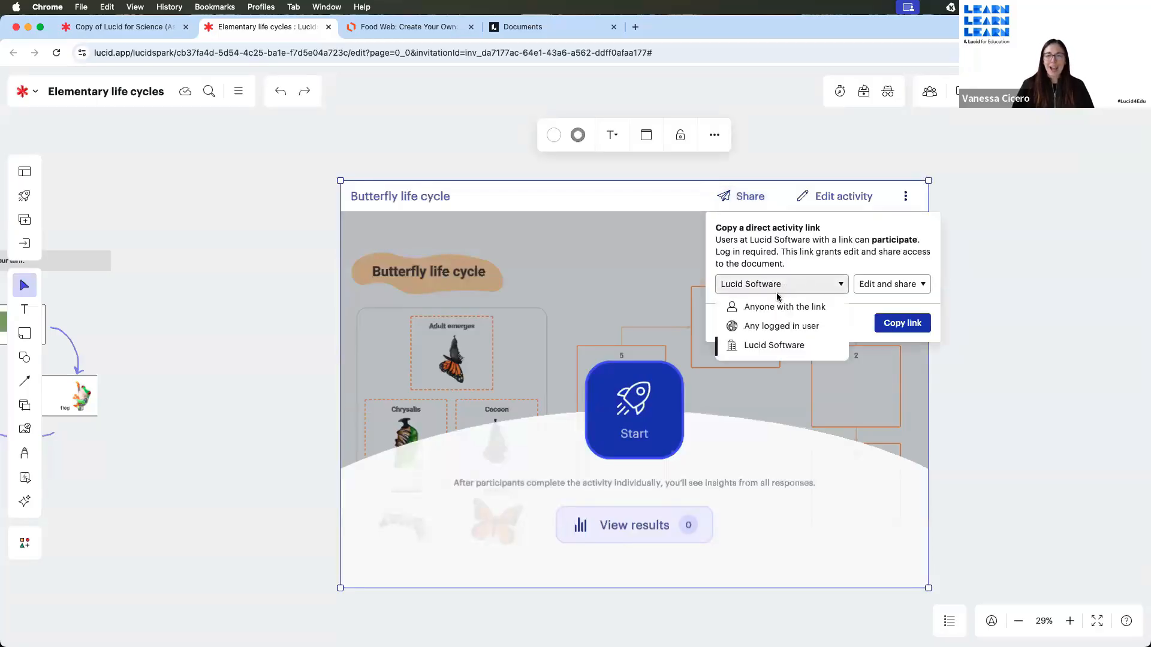
pyautogui.click(753, 309)
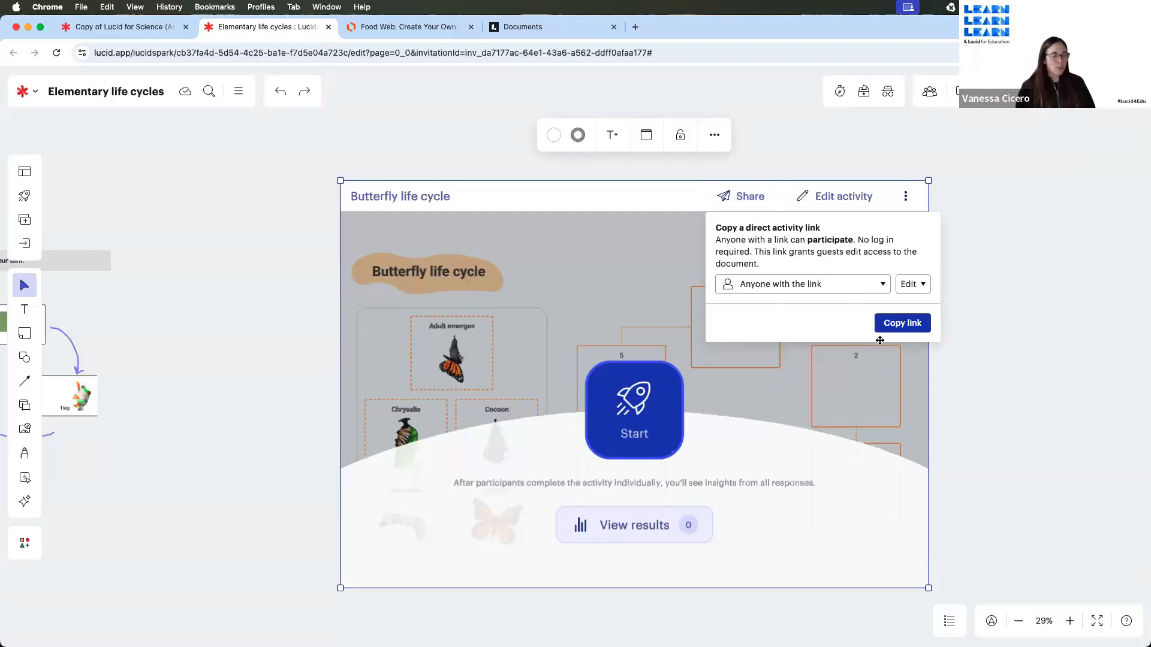
pyautogui.click(904, 326)
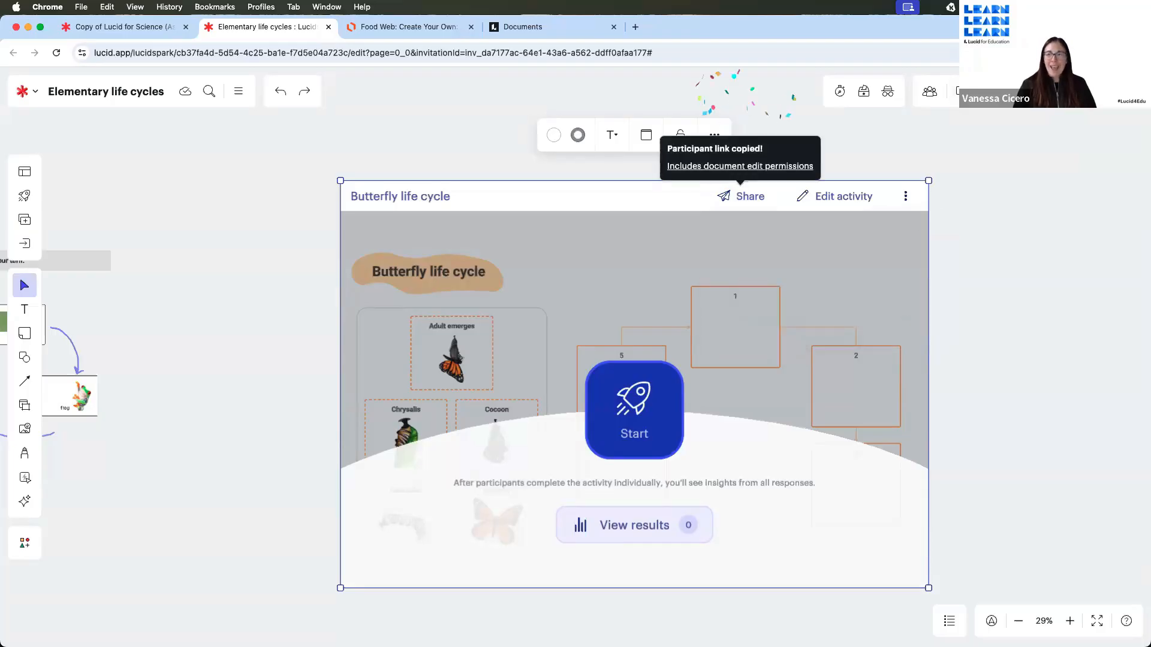
# Load the copied participant link in a new incognito window and start the activity as a guest
pyautogui.click(1138, 53)
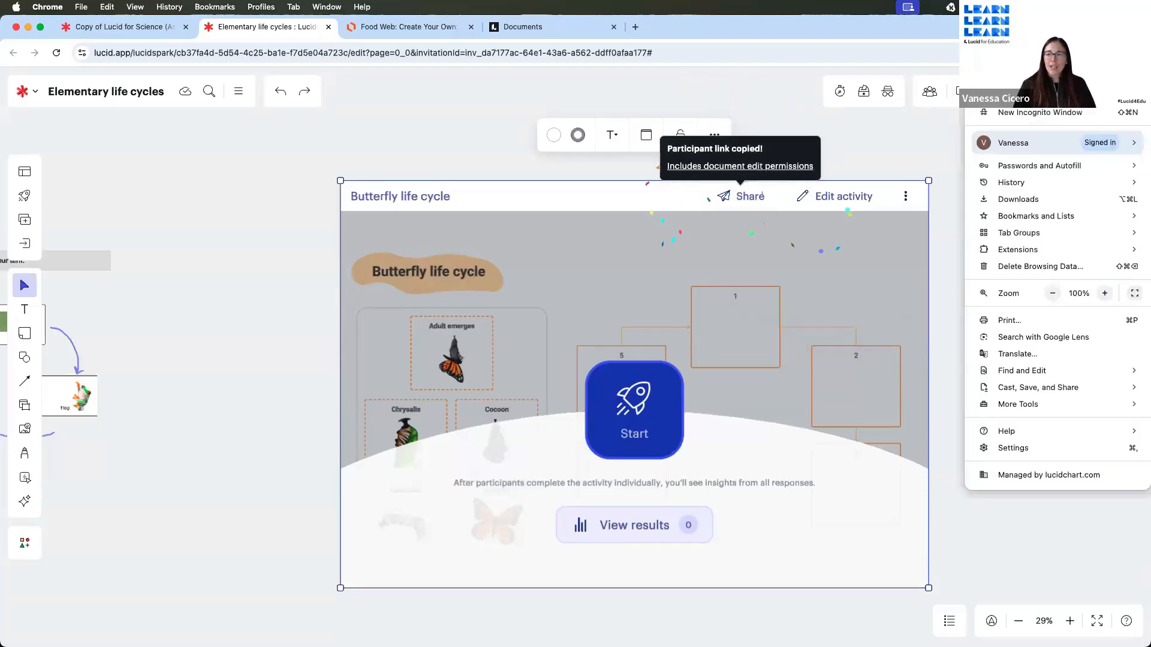
pyautogui.click(1001, 115)
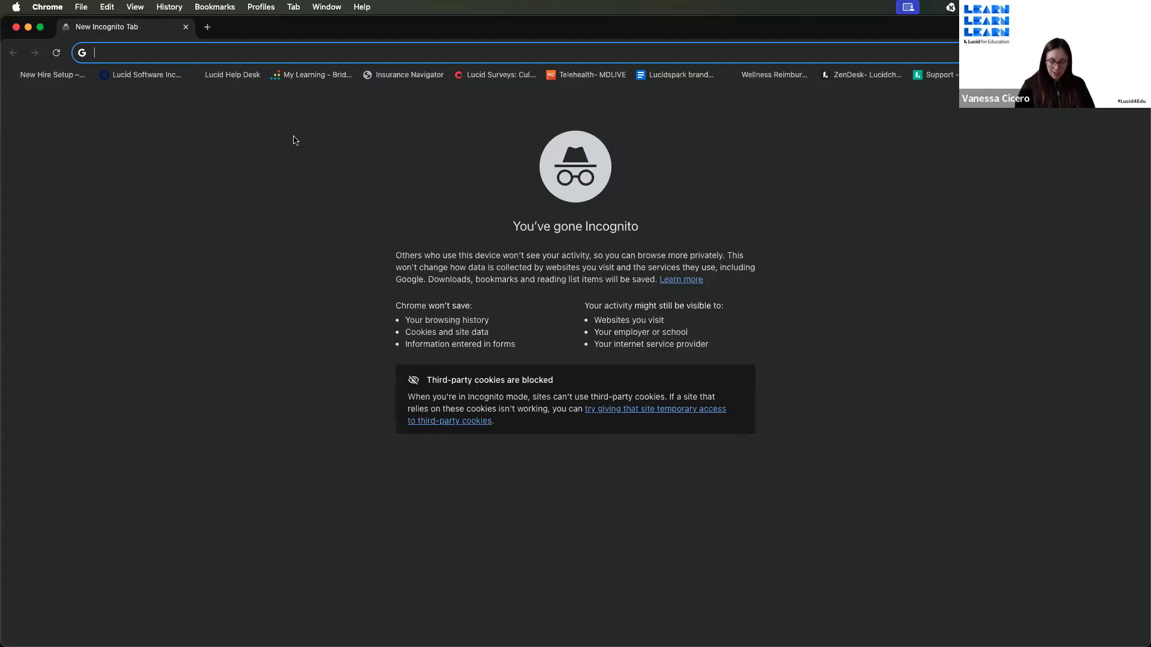
pyautogui.press('super+v')
pyautogui.press('Return')
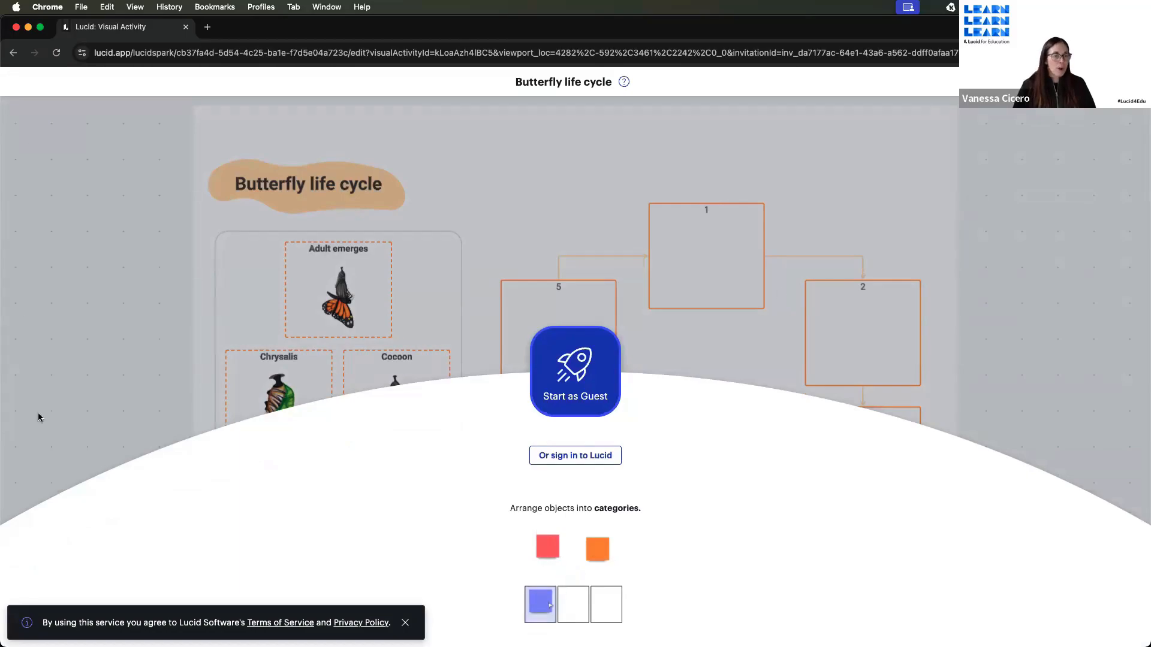
pyautogui.moveTo(294, 31); pyautogui.dragTo(433, 28)
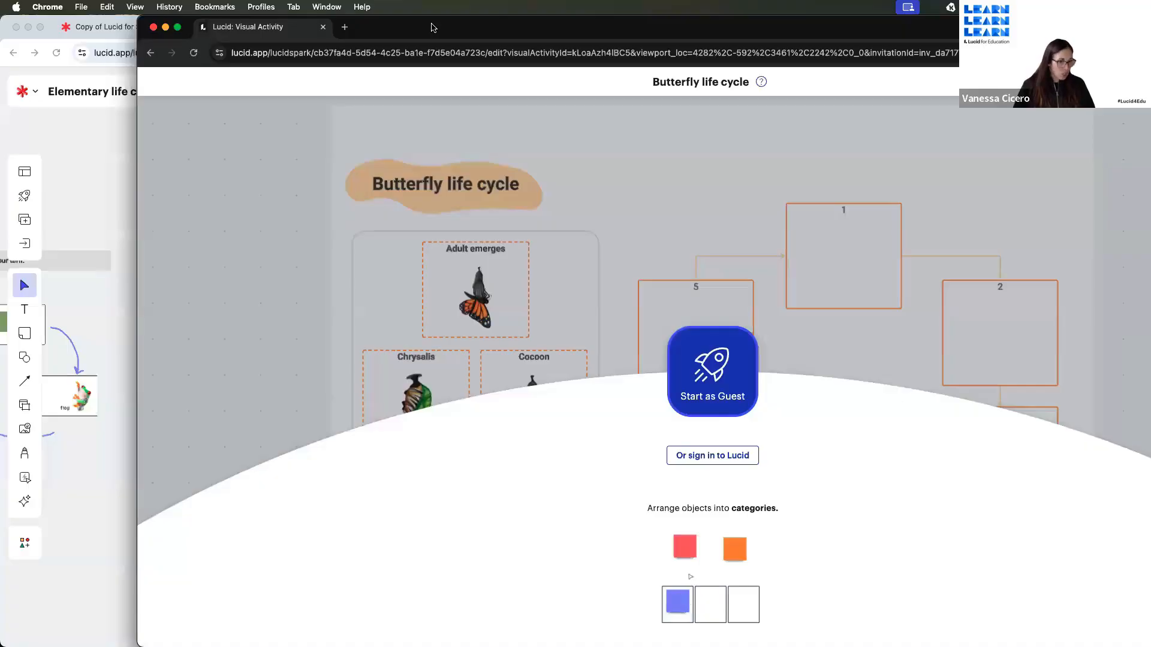
pyautogui.moveTo(433, 27); pyautogui.dragTo(295, 27)
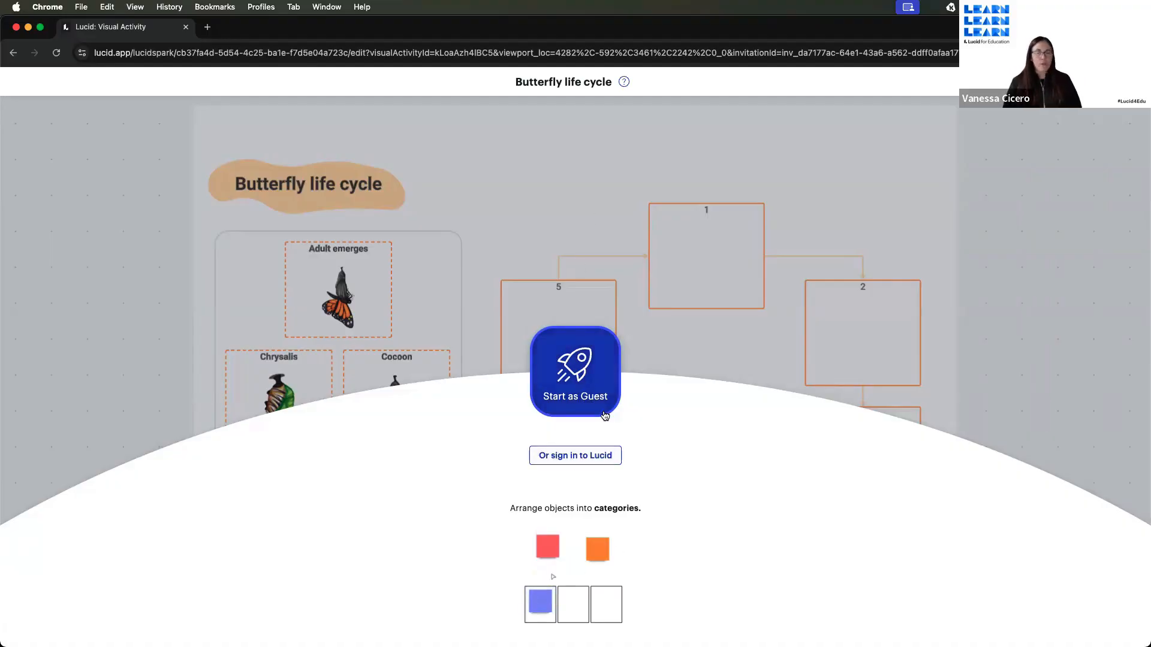
pyautogui.click(556, 386)
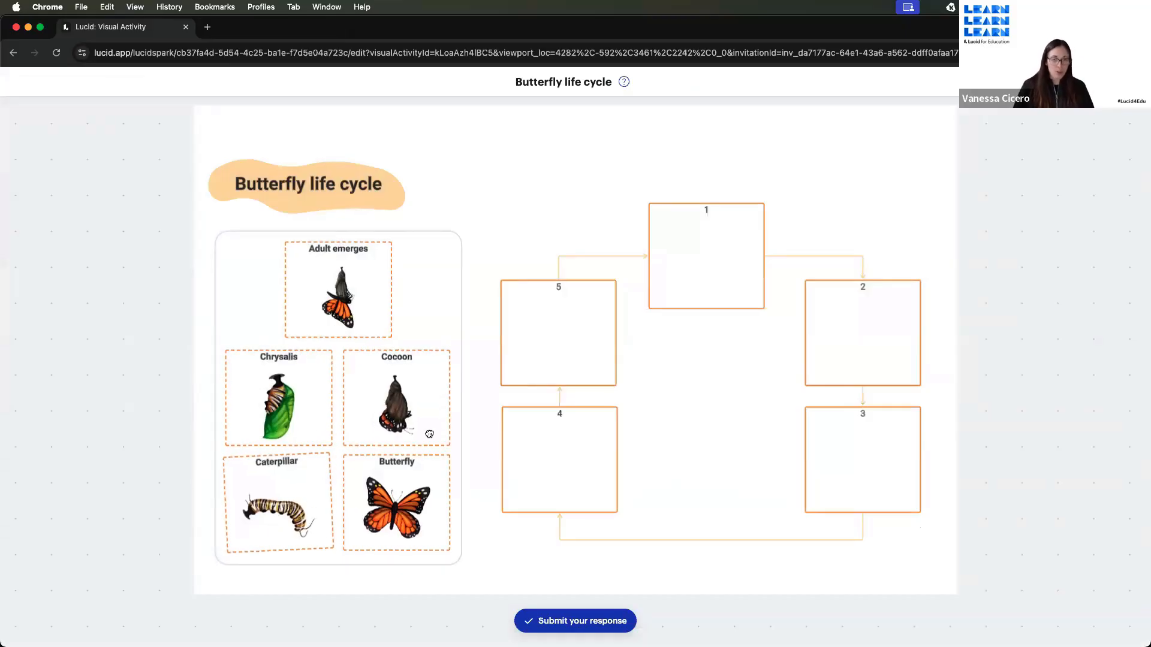
# Place Caterpillar in box 1, Chrysalis in box 2, Cocoon in box 3, Adult emerges in box 4 and Butterfly in box 5
pyautogui.moveTo(313, 500); pyautogui.dragTo(705, 278)
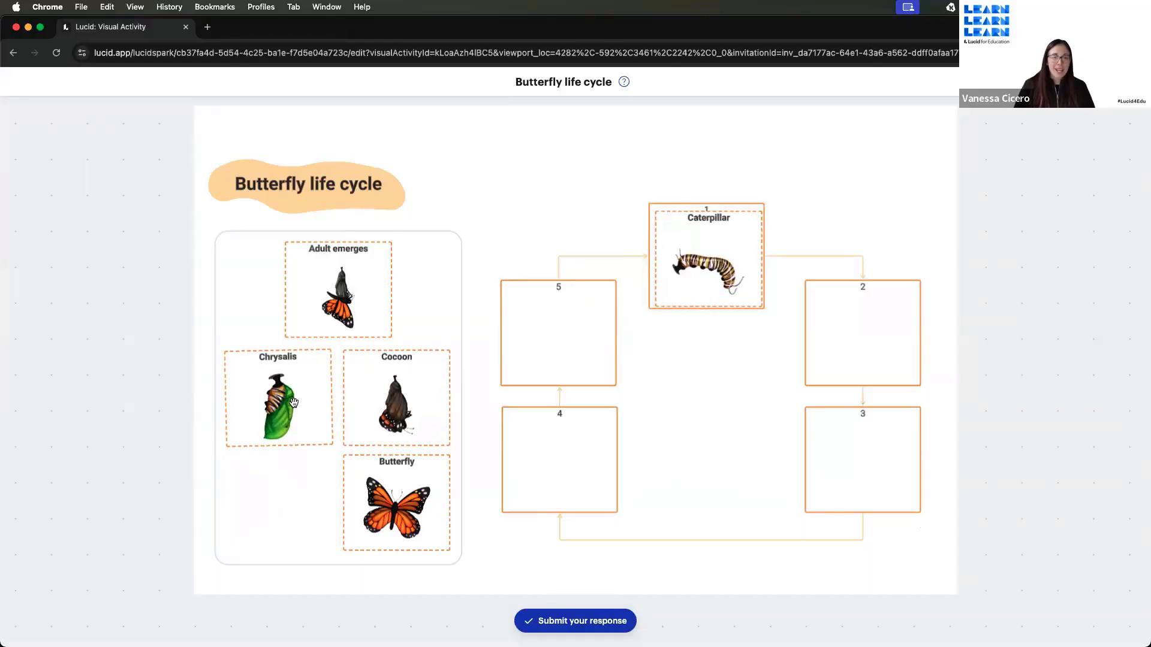
pyautogui.moveTo(331, 403); pyautogui.dragTo(862, 336)
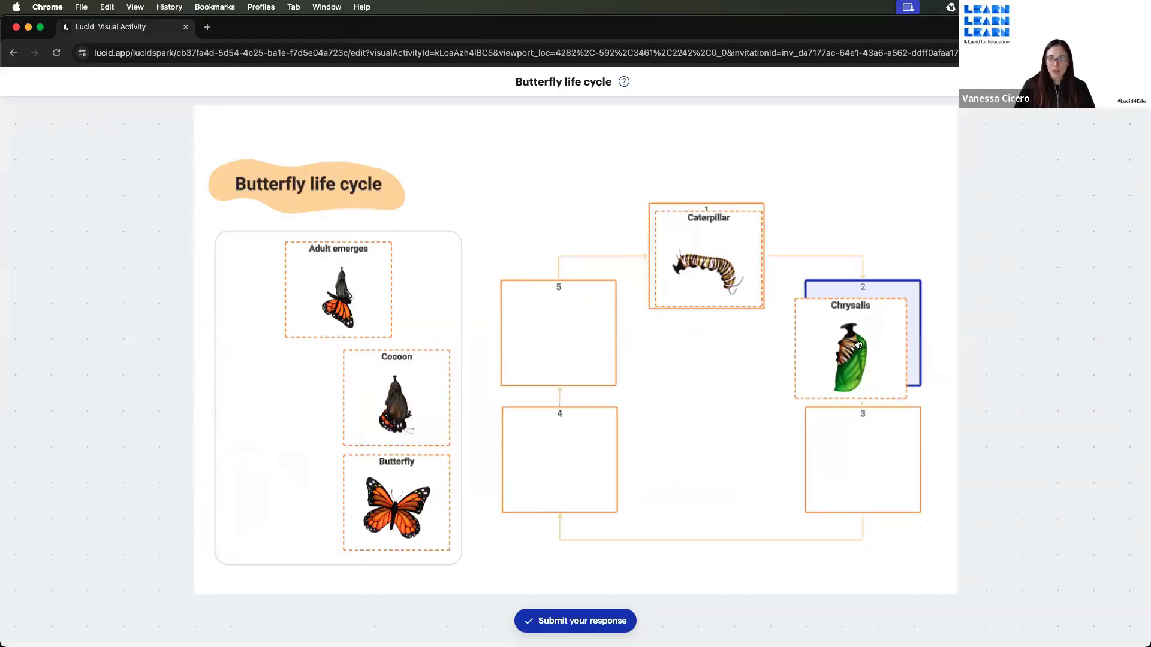
pyautogui.moveTo(396, 402); pyautogui.dragTo(870, 458)
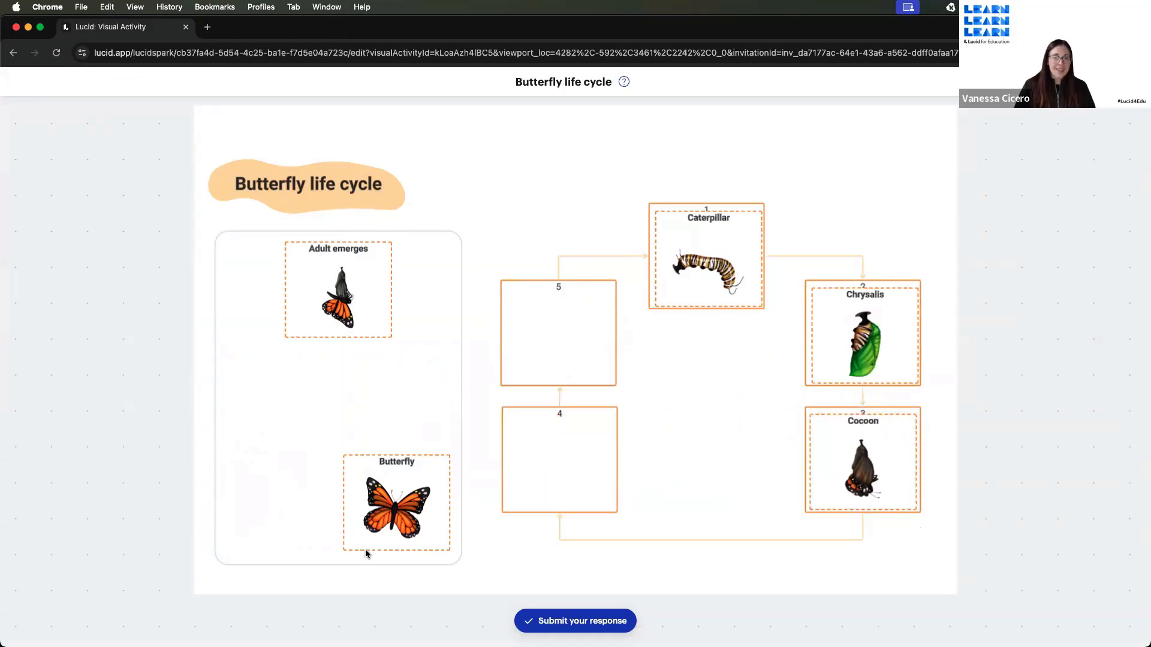
pyautogui.moveTo(367, 549); pyautogui.dragTo(573, 348)
pyautogui.moveTo(293, 300); pyautogui.dragTo(524, 465)
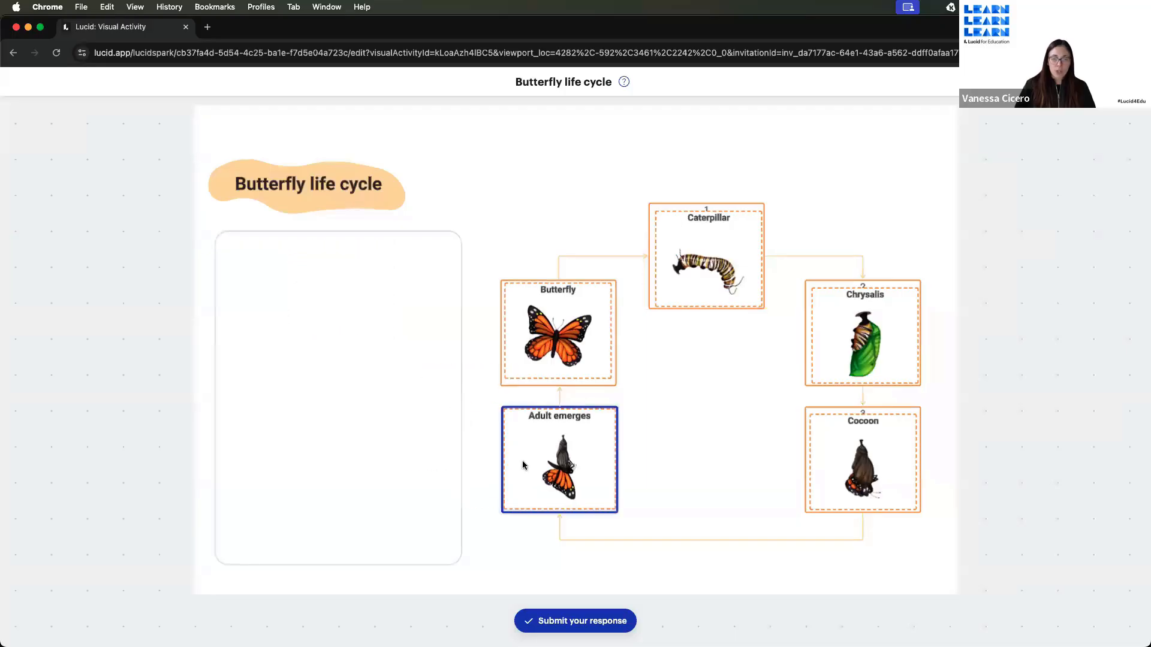
# Submit the completed activity response and view the results broken down by object
pyautogui.click(528, 614)
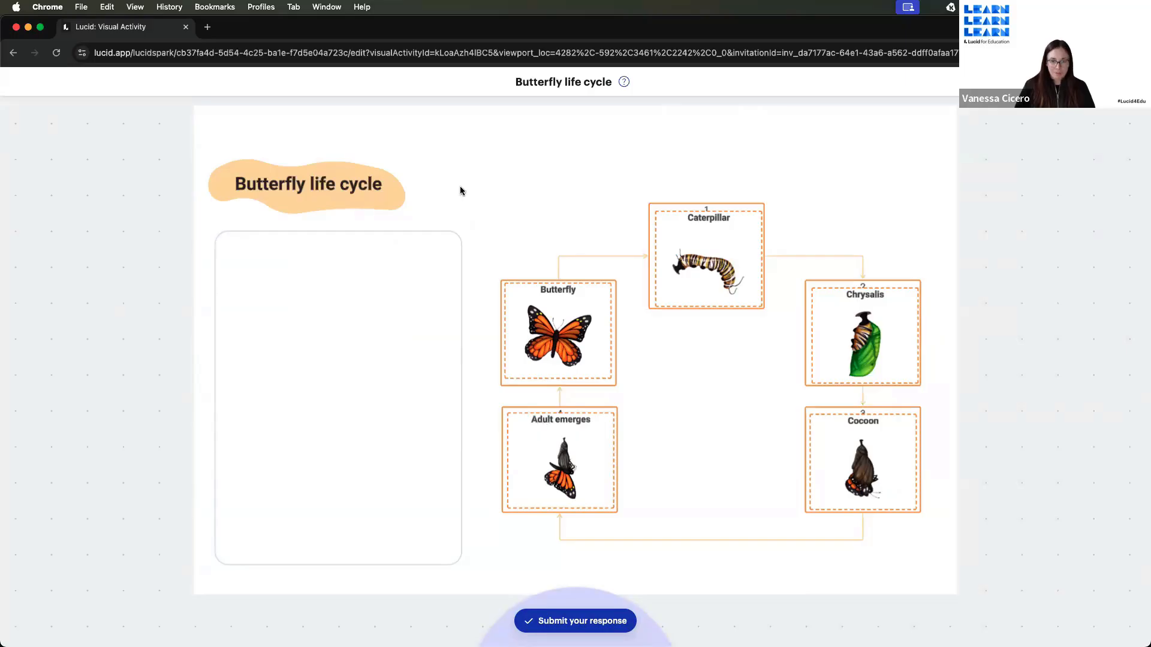
pyautogui.click(564, 619)
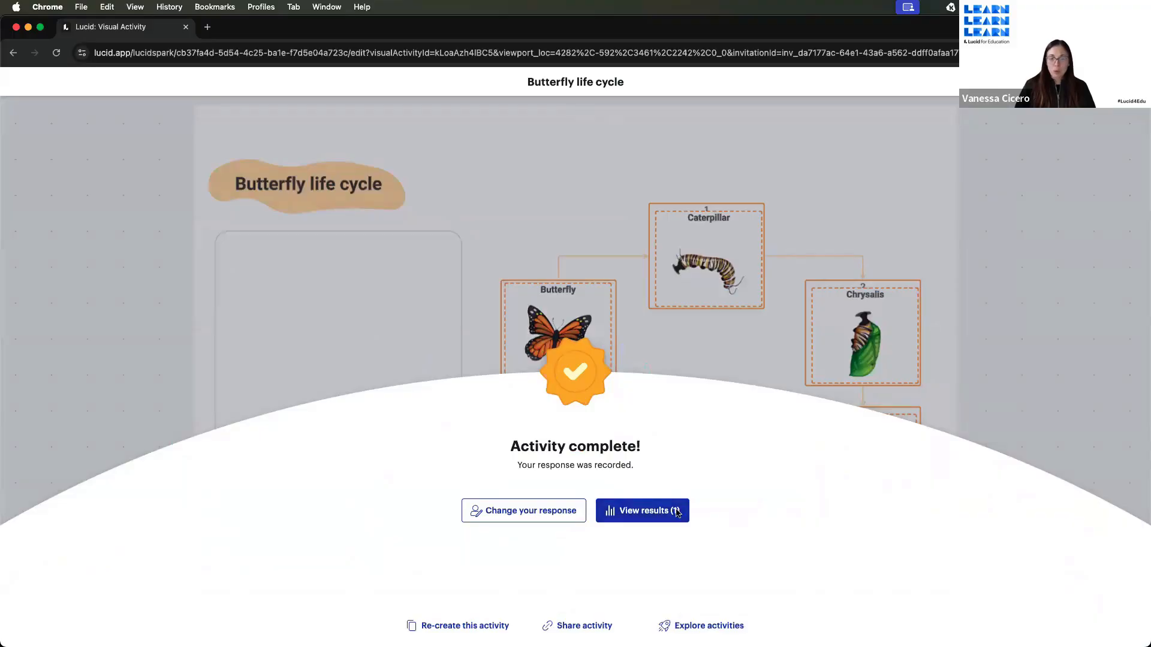
pyautogui.click(638, 510)
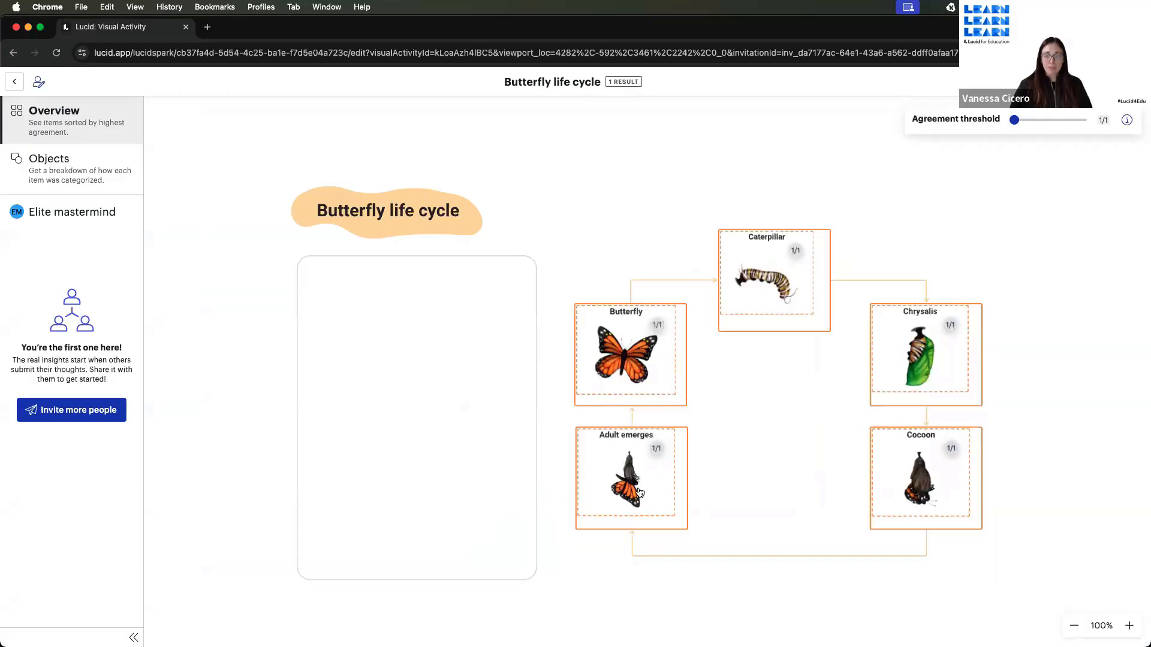
pyautogui.click(59, 174)
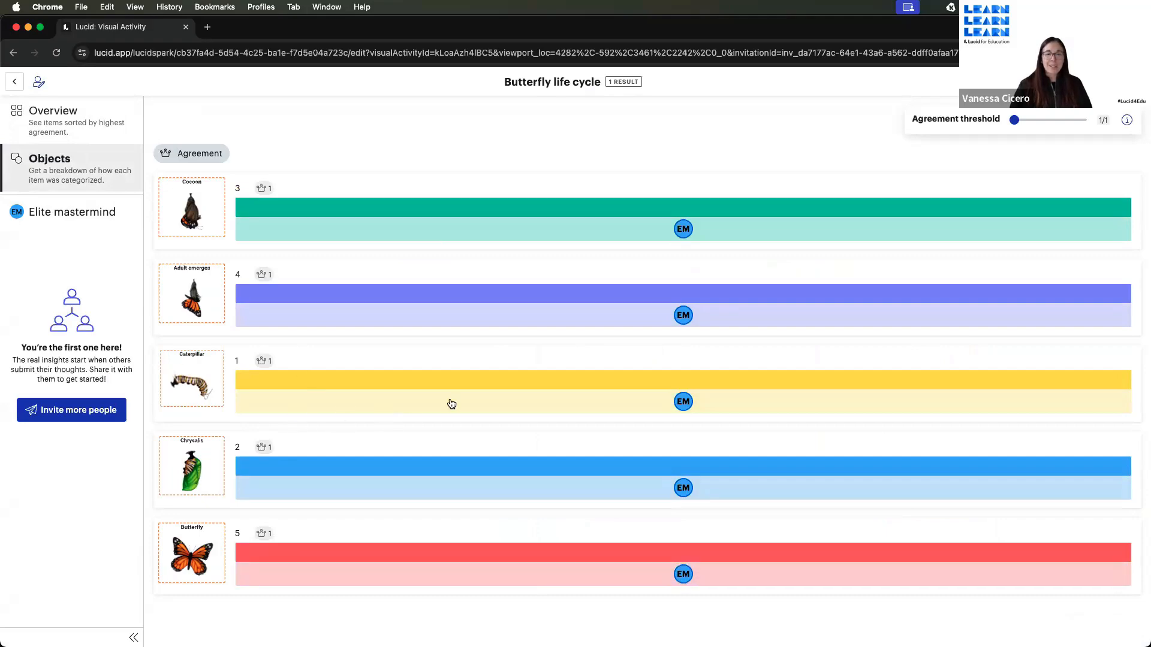
# Leave the results, add a second Butterfly life cycle activity from the K12 visual activities, and place it above the existing one
pyautogui.click(14, 82)
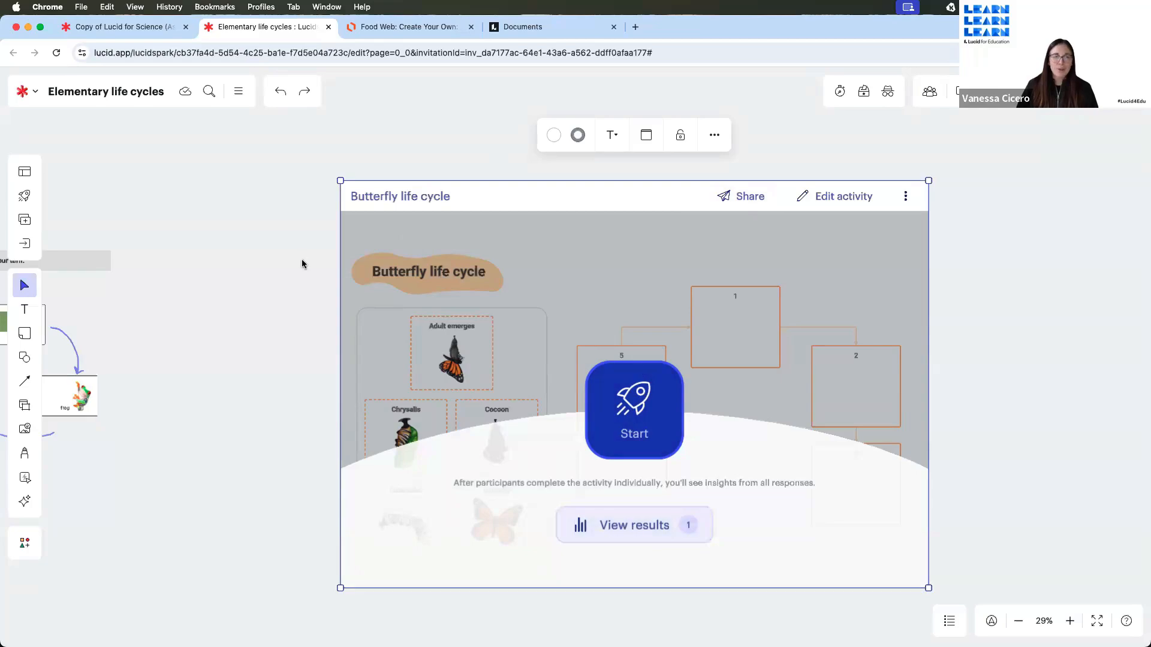
pyautogui.click(23, 201)
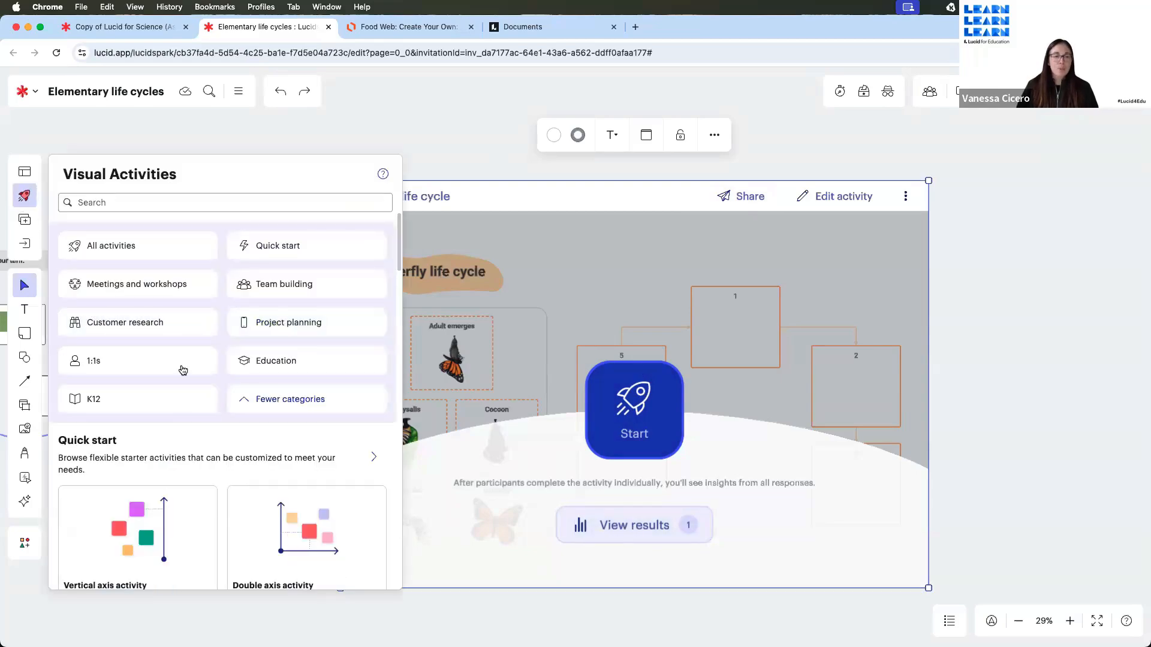
pyautogui.click(107, 408)
pyautogui.scroll(-15, 233, 454)
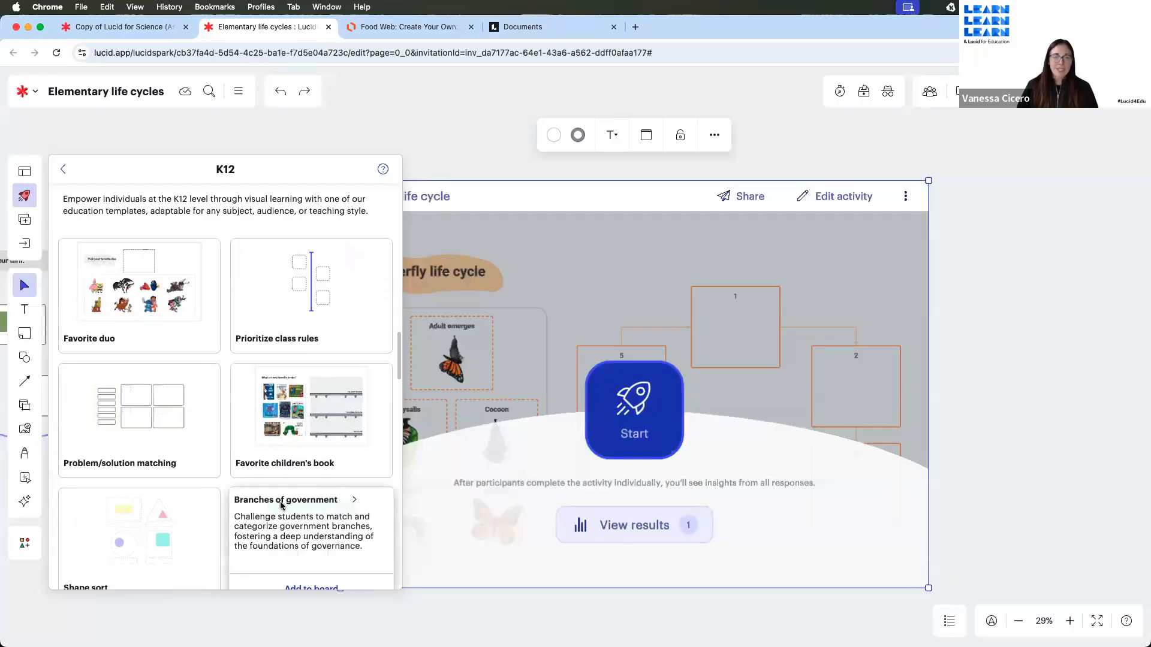
pyautogui.scroll(-10, 312, 479)
pyautogui.scroll(-10, 293, 446)
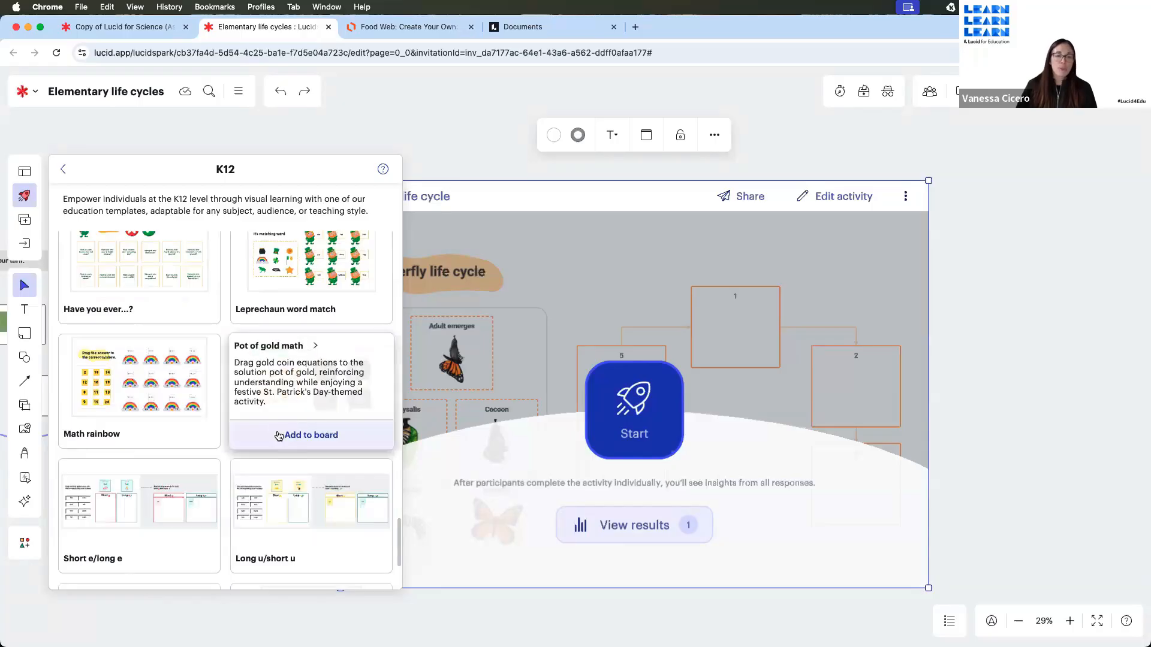
pyautogui.scroll(-3, 284, 426)
pyautogui.scroll(10, 284, 401)
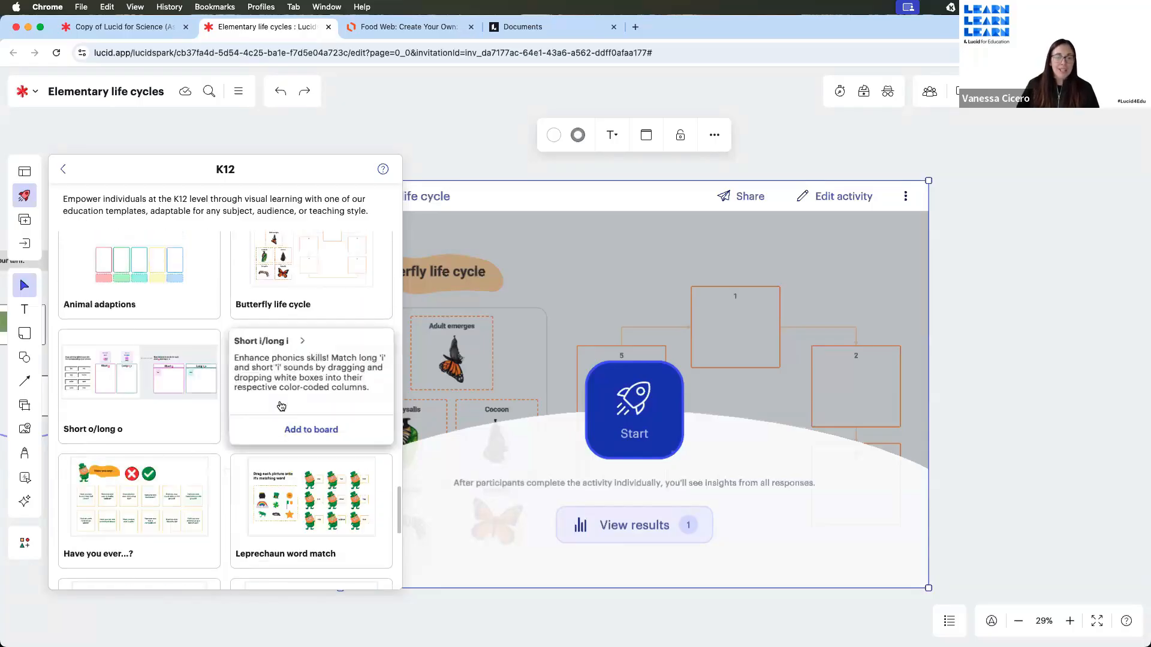
pyautogui.scroll(12, 282, 418)
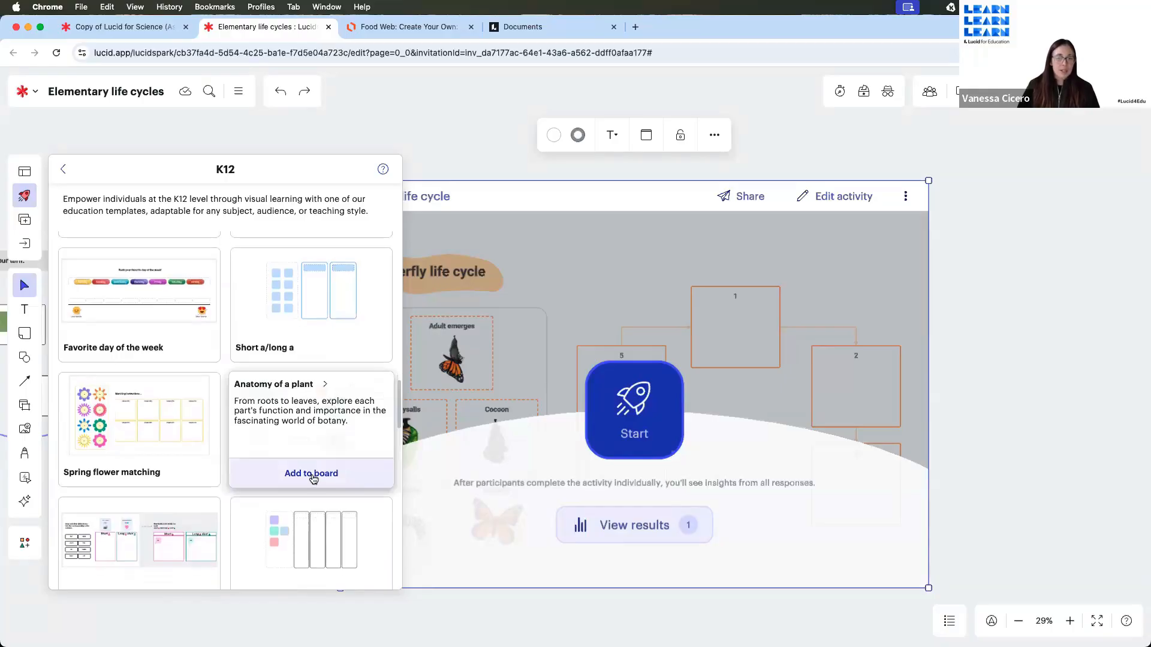
pyautogui.scroll(-10, 317, 476)
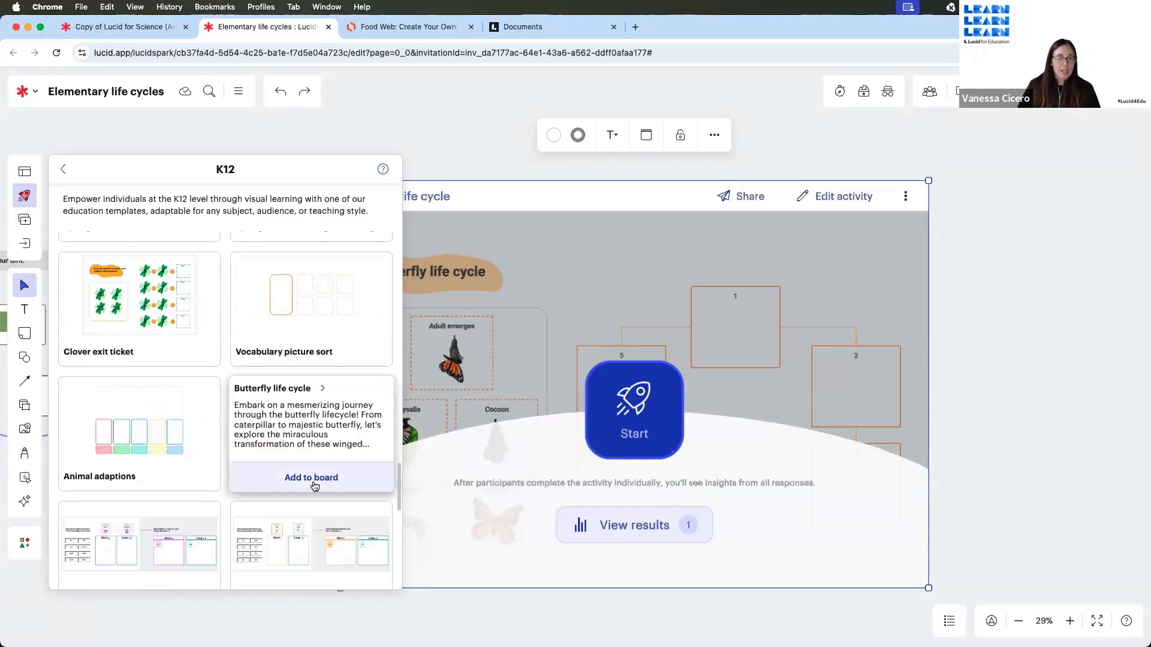
pyautogui.click(311, 477)
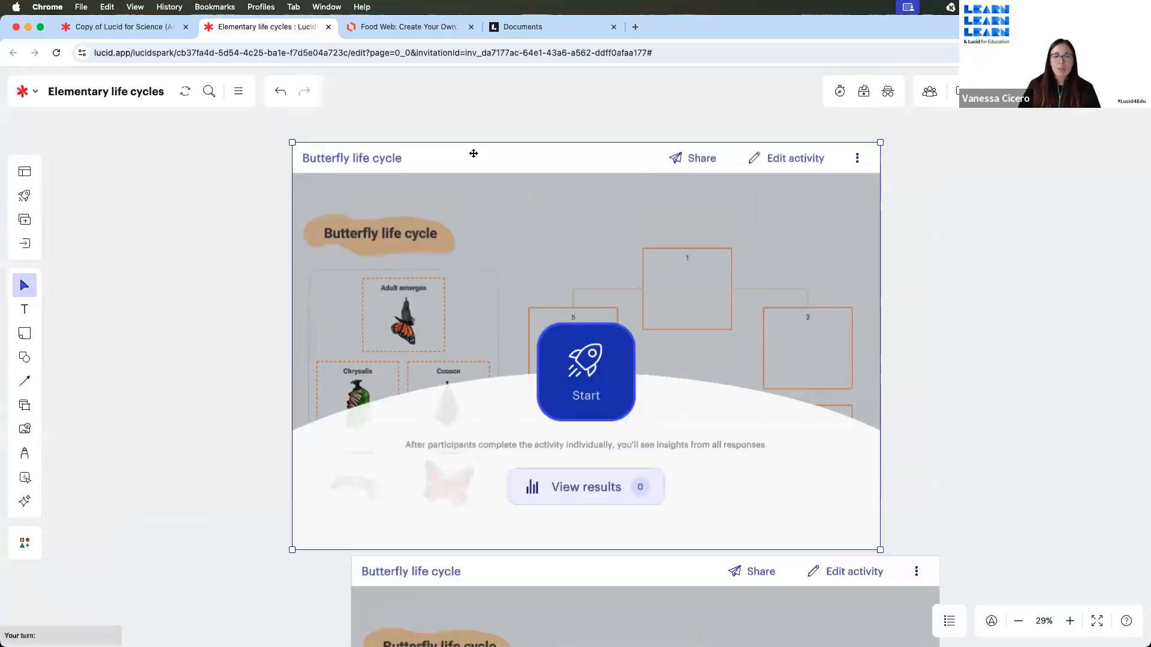
pyautogui.moveTo(484, 150); pyautogui.dragTo(519, 110)
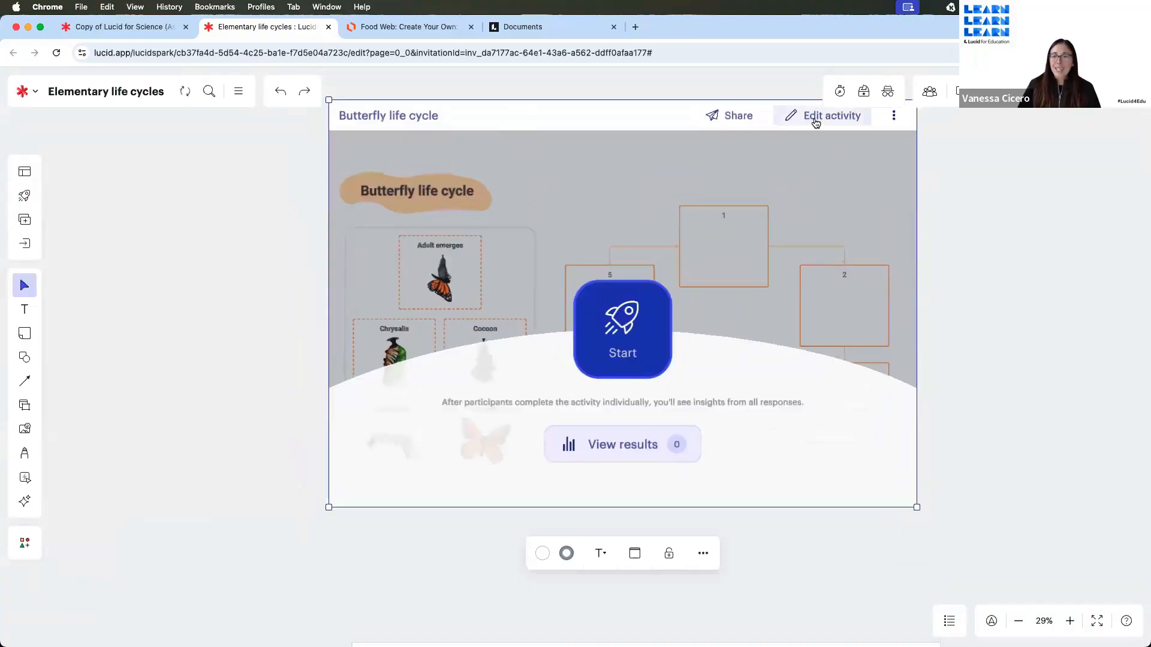
pyautogui.moveTo(835, 146); pyautogui.dragTo(822, 225)
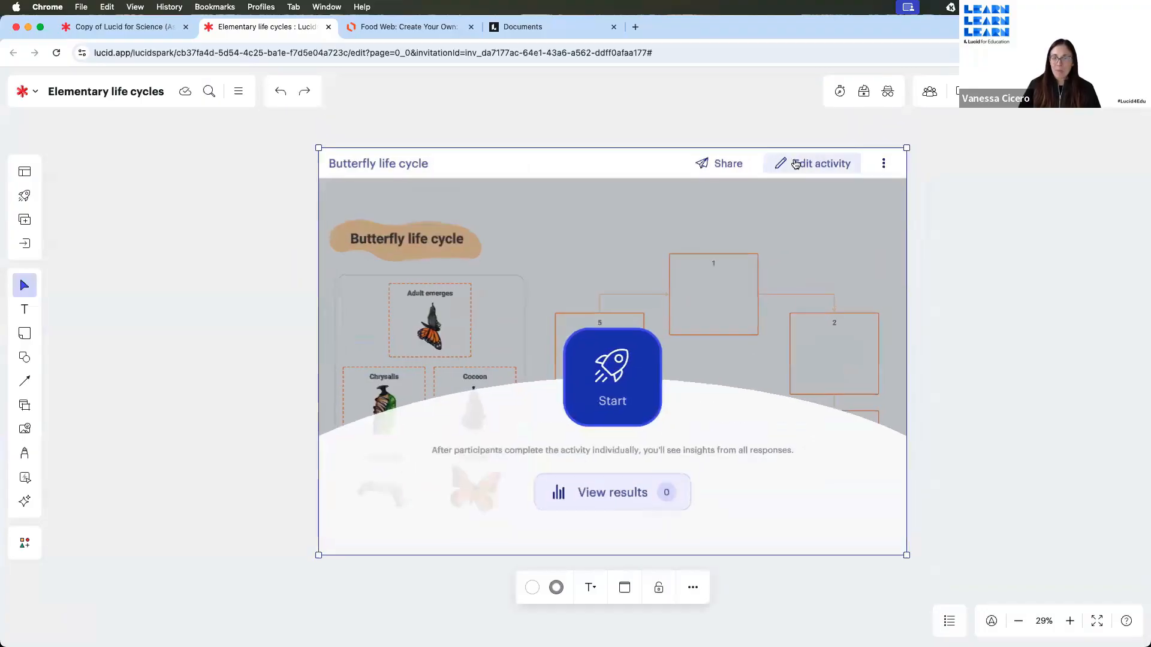
# Open the new activity for editing and rename it "frog life cycle"
pyautogui.click(815, 163)
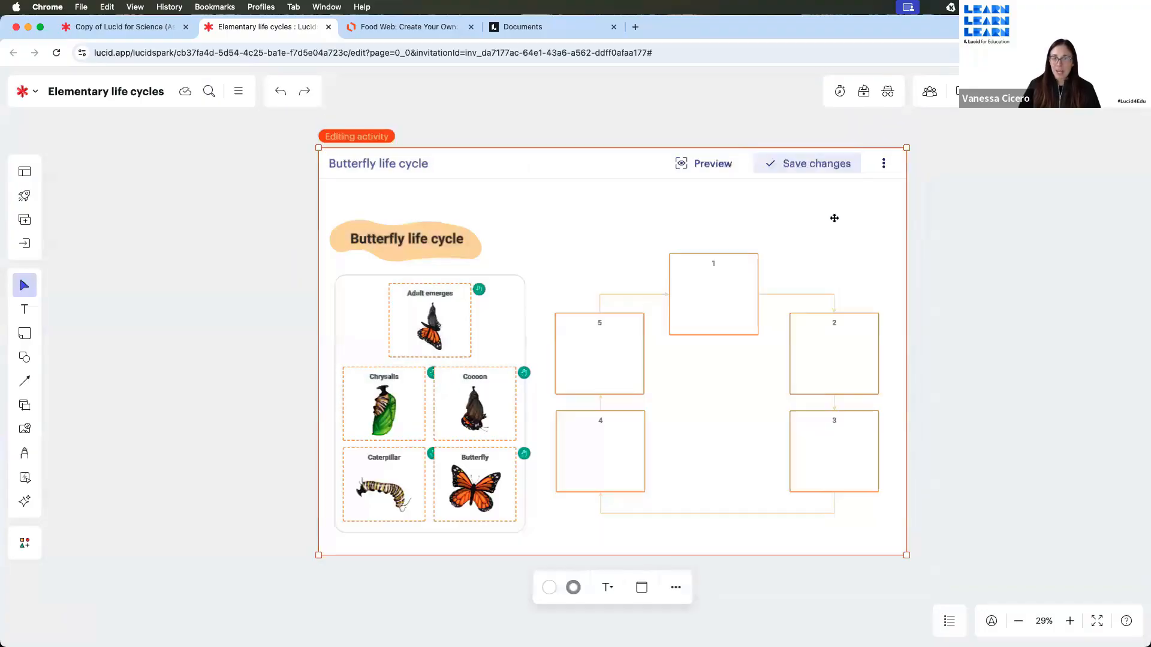
pyautogui.click(374, 164)
pyautogui.click(363, 127)
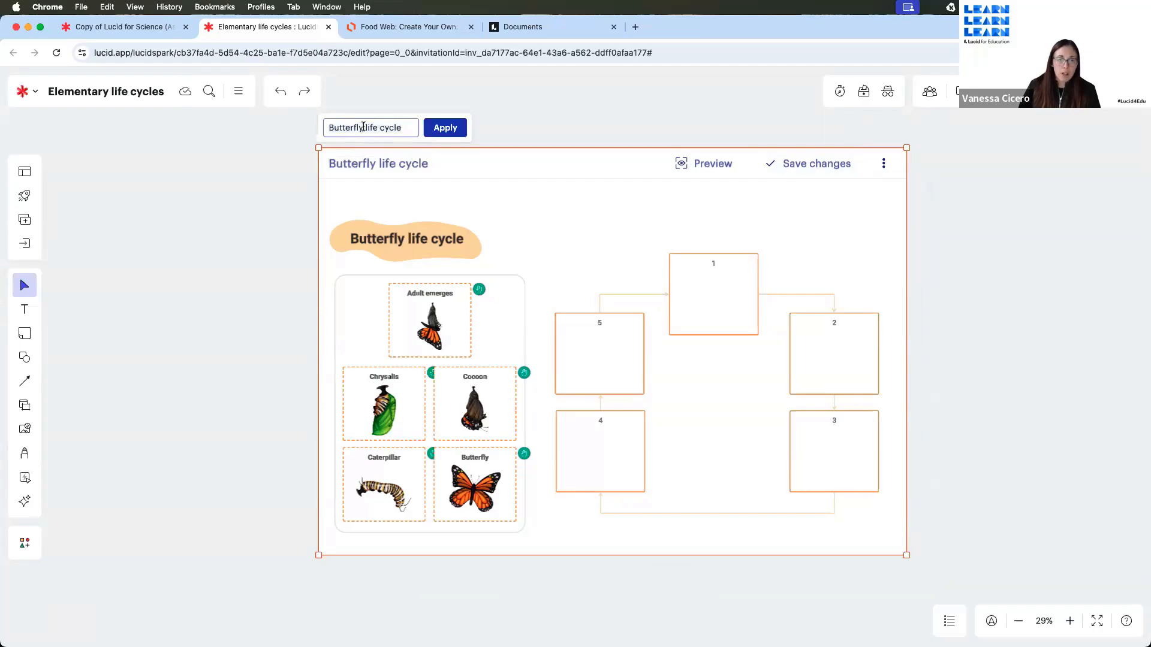
pyautogui.doubleClick(329, 128)
pyautogui.press('BackSpace')
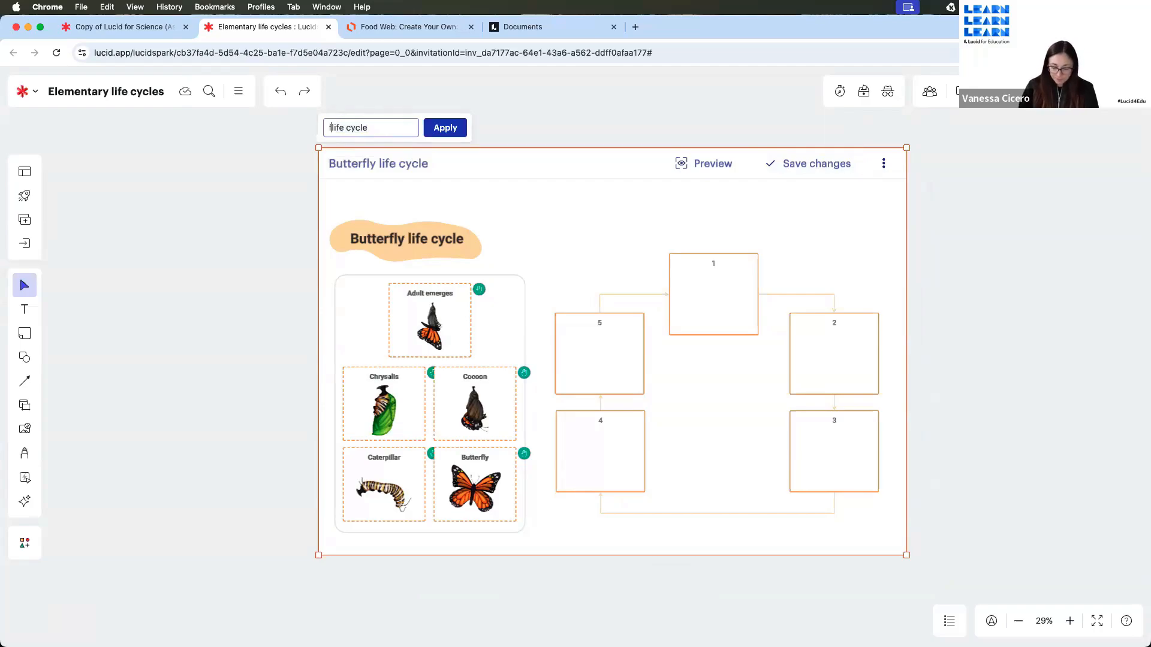
pyautogui.write('frog')
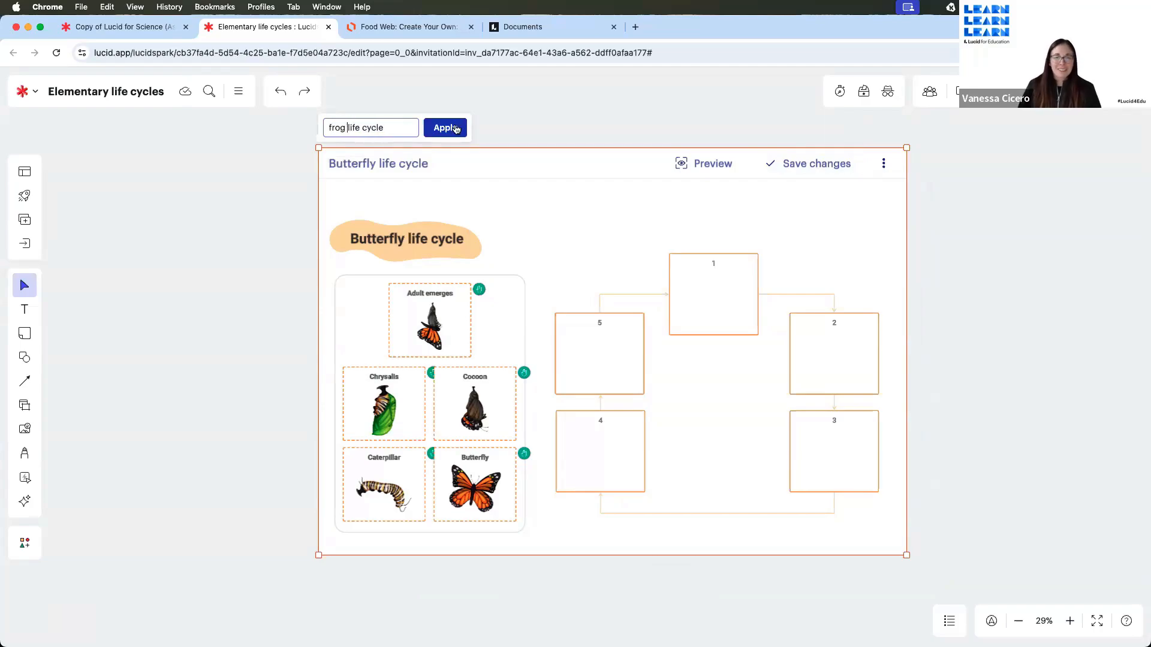
# Change the heading inside the activity to "Frog life cycle"
pyautogui.click(407, 237)
pyautogui.doubleClick(408, 238)
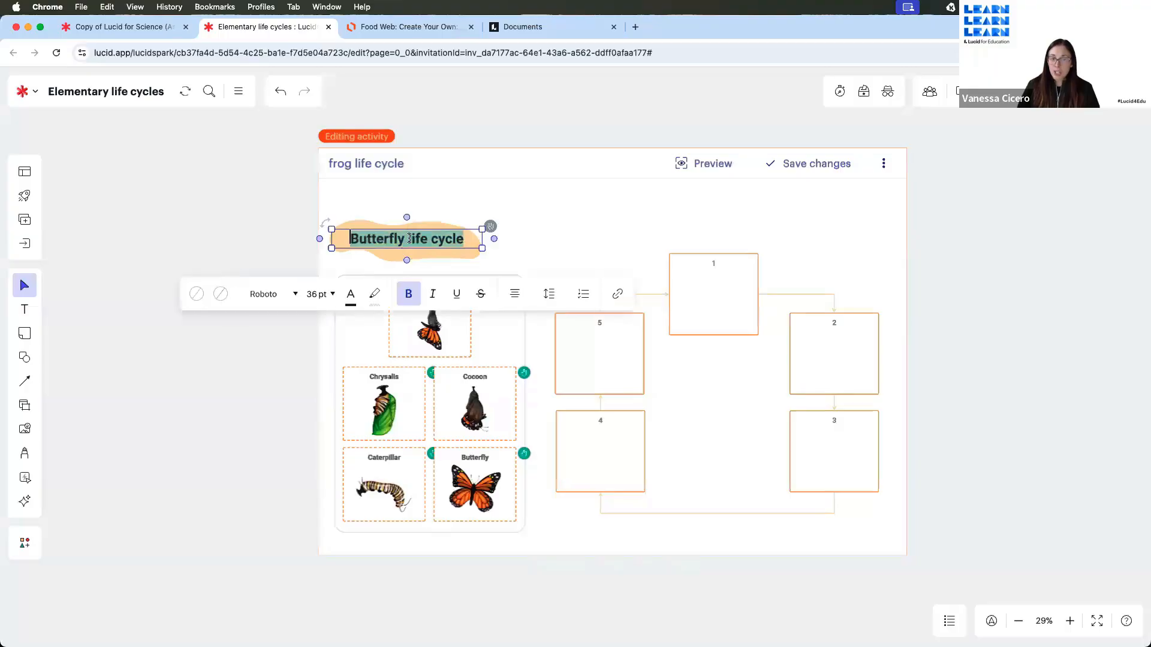
pyautogui.moveTo(405, 238); pyautogui.dragTo(346, 236)
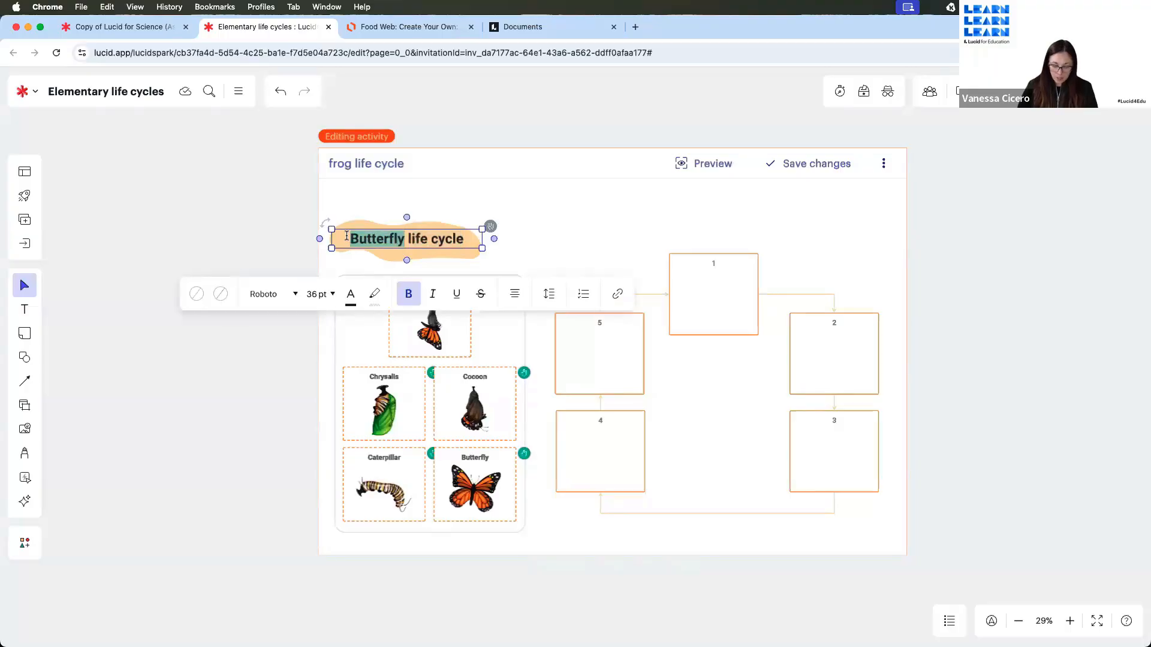
pyautogui.write('Frog')
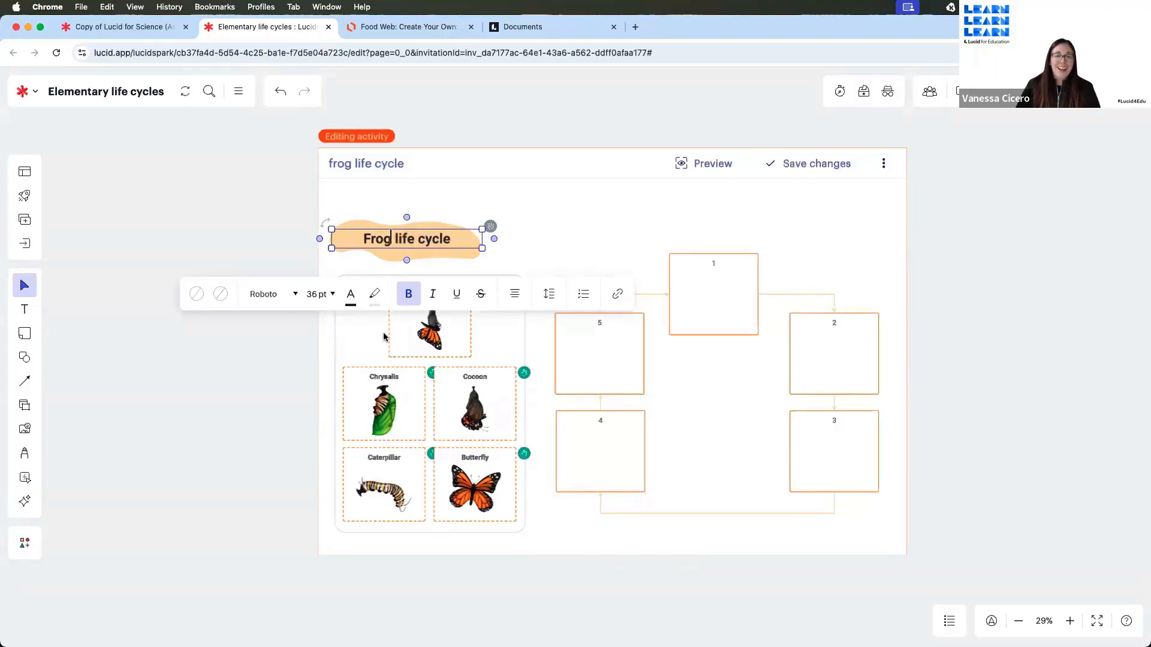
# Delete the Adult emerges, Chrysalis, Cocoon, Caterpillar and Butterfly cards from the activity
pyautogui.click(400, 333)
pyautogui.click(400, 333)
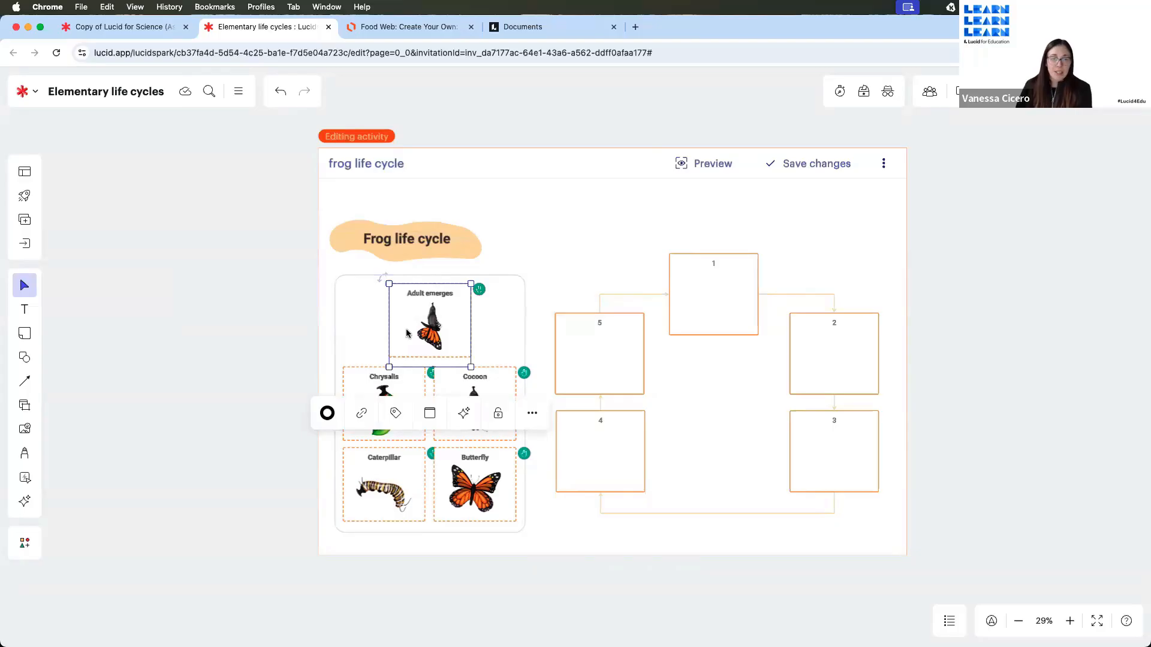
pyautogui.press('Delete')
pyautogui.click(404, 391)
pyautogui.press('Delete')
pyautogui.click(493, 412)
pyautogui.press('Delete')
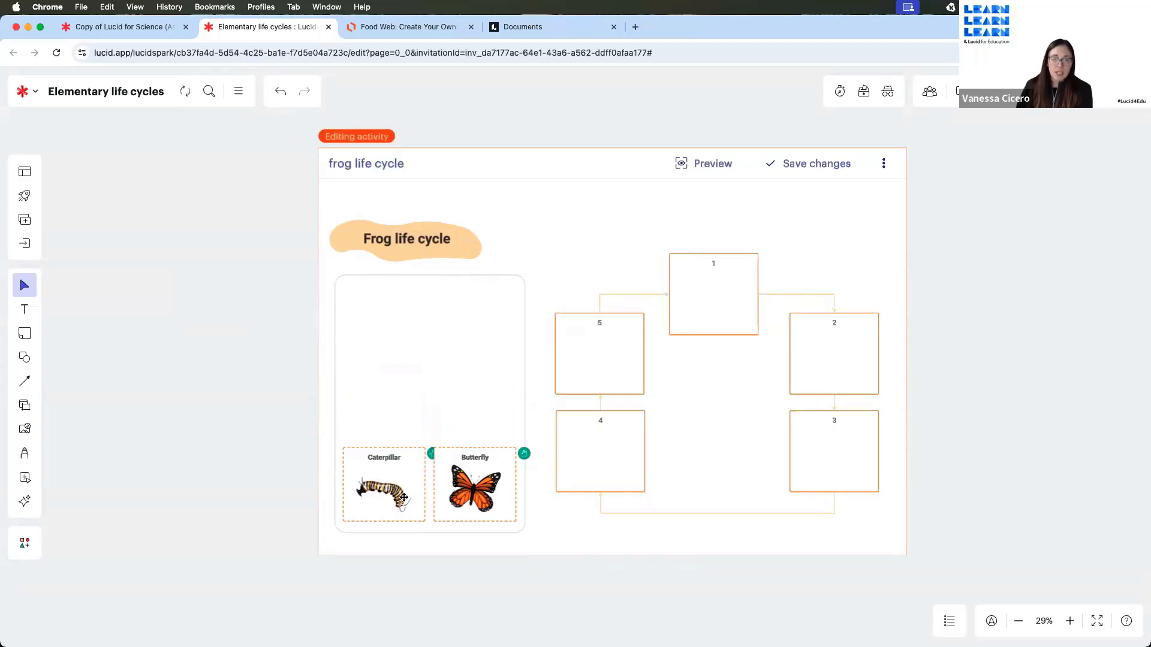
pyautogui.click(403, 497)
pyautogui.press('Delete')
pyautogui.click(475, 485)
pyautogui.press('Delete')
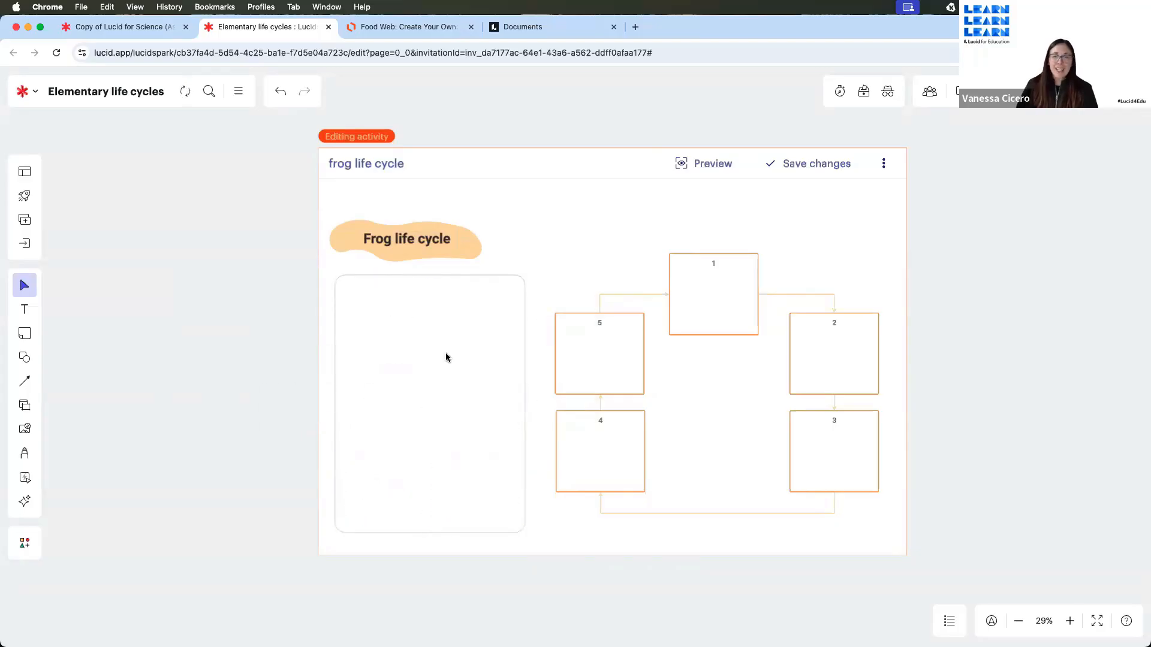
# Search the images for "tree frog eggs" and place the egg cluster on a dark leaf over the empty card area's left edge
pyautogui.click(27, 430)
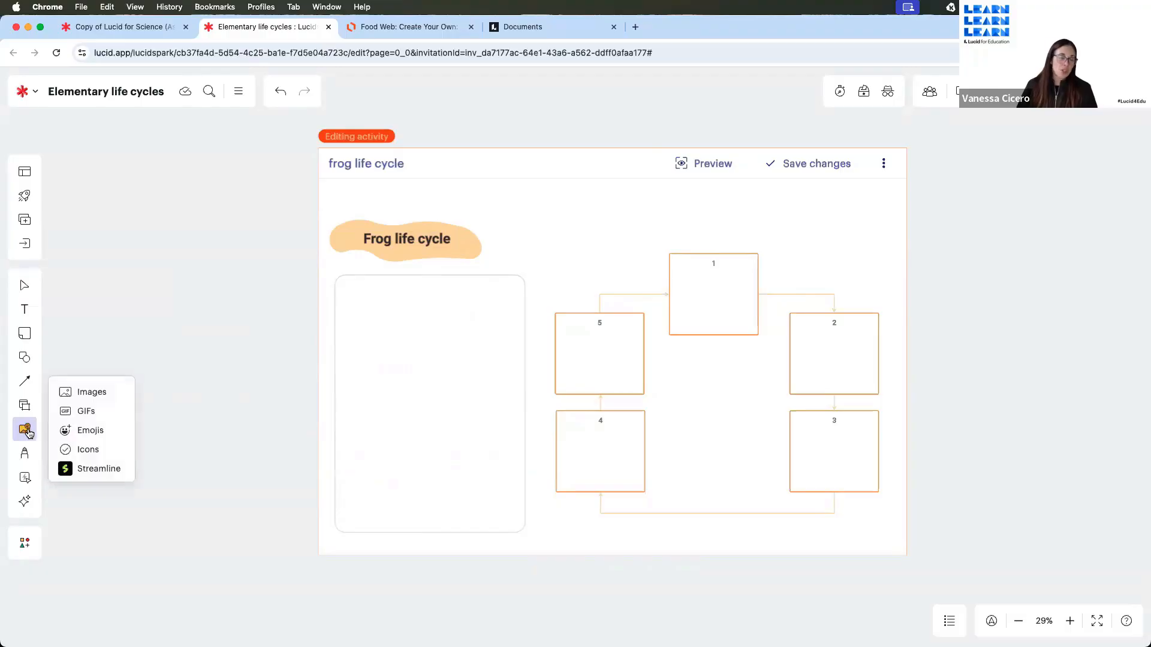
pyautogui.click(90, 392)
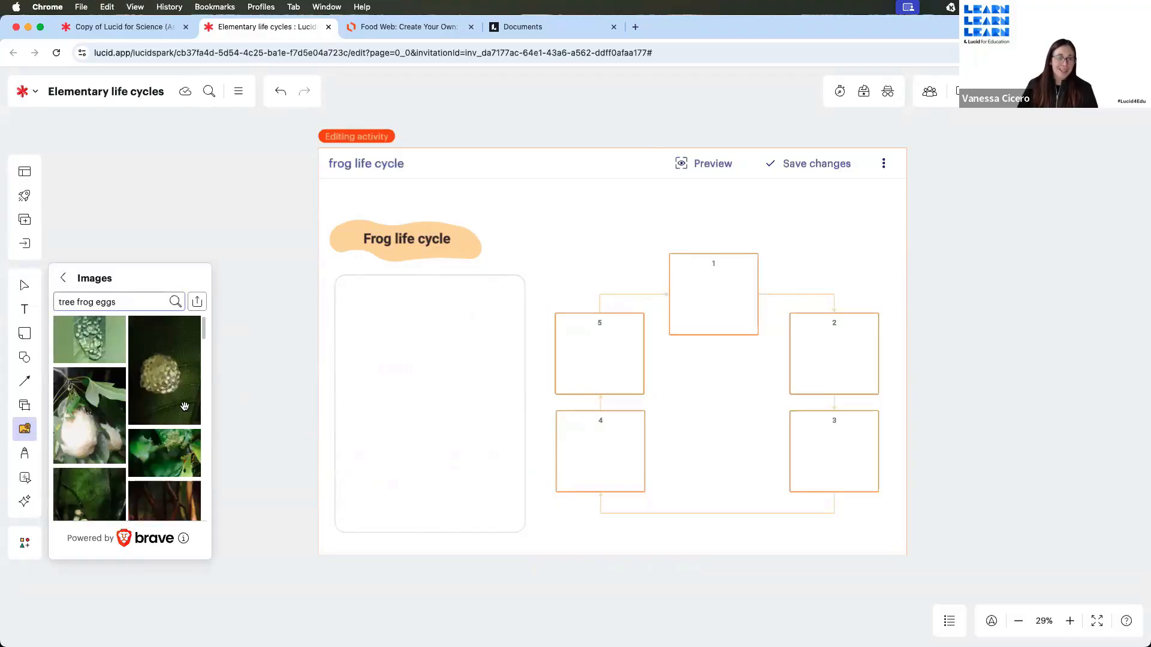
pyautogui.moveTo(174, 393); pyautogui.dragTo(337, 386)
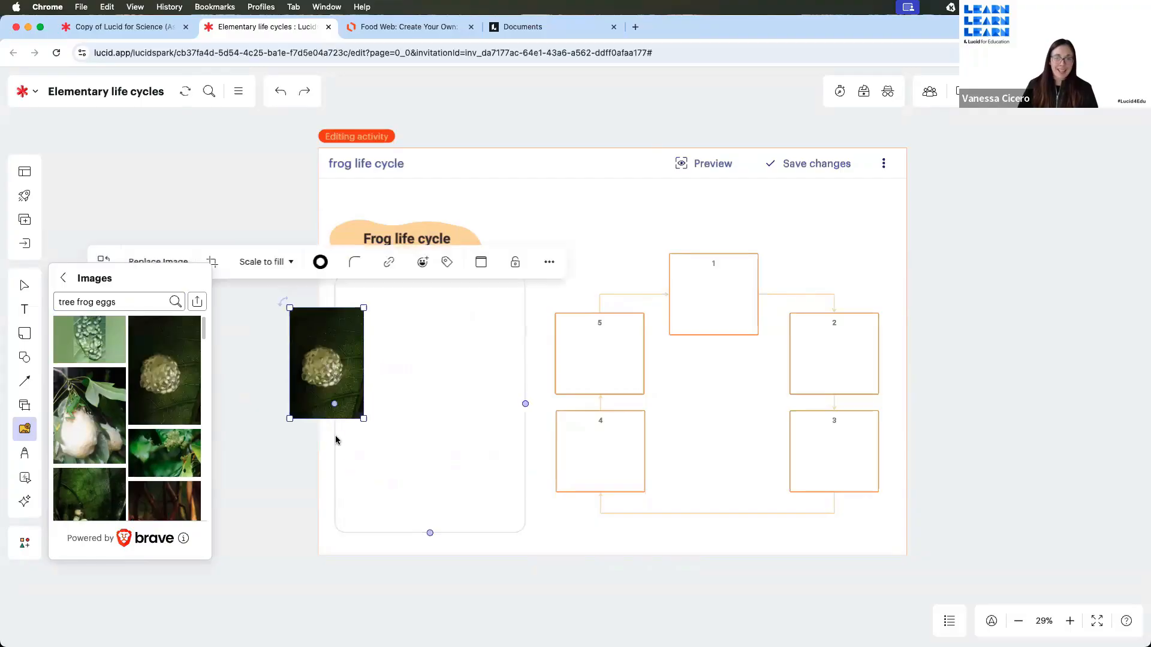
# Crop the frog egg image at its top and bottom so the frame fits closely around the egg cluster
pyautogui.rightClick(326, 342)
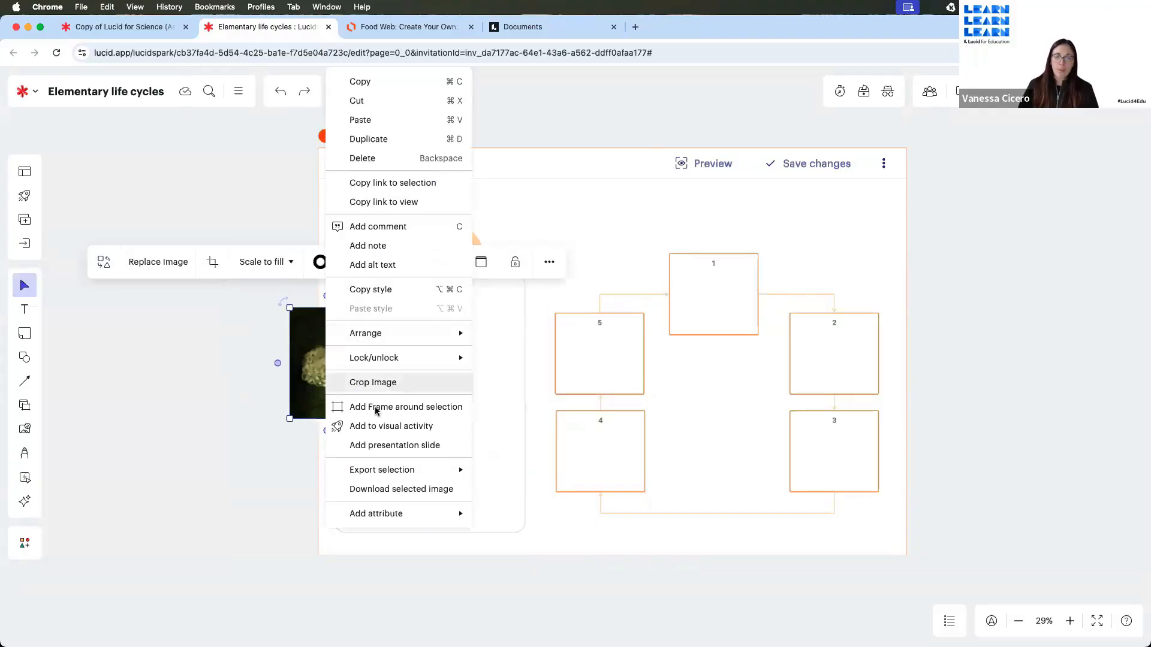
pyautogui.click(373, 382)
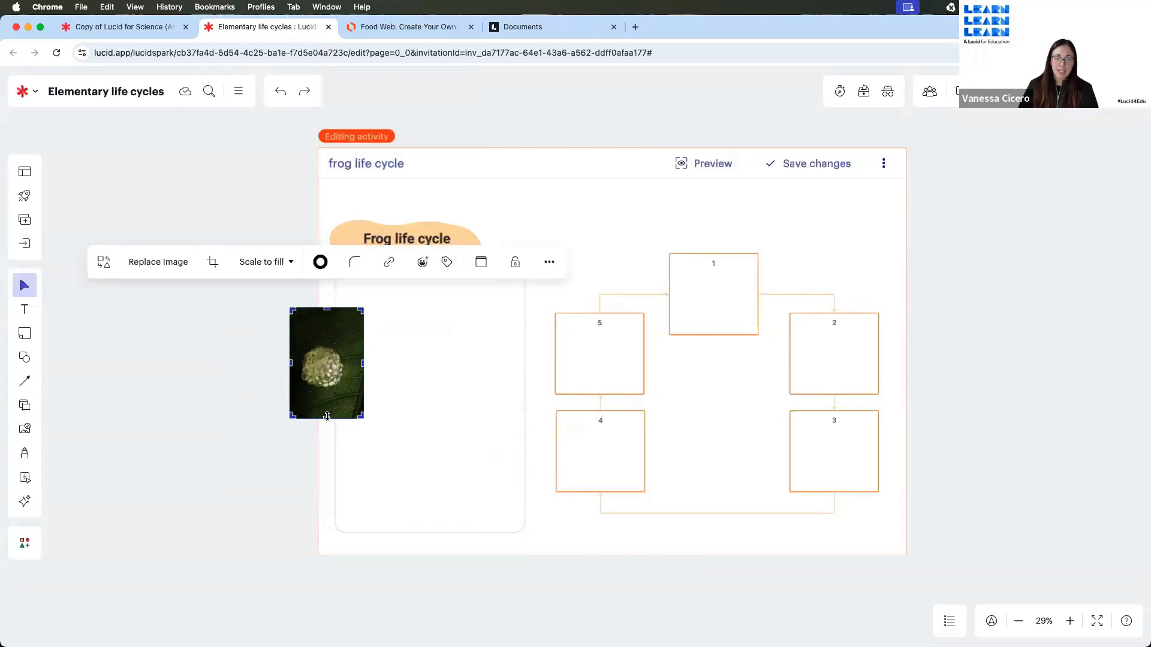
pyautogui.moveTo(327, 417); pyautogui.dragTo(327, 397)
pyautogui.moveTo(327, 310); pyautogui.dragTo(329, 346)
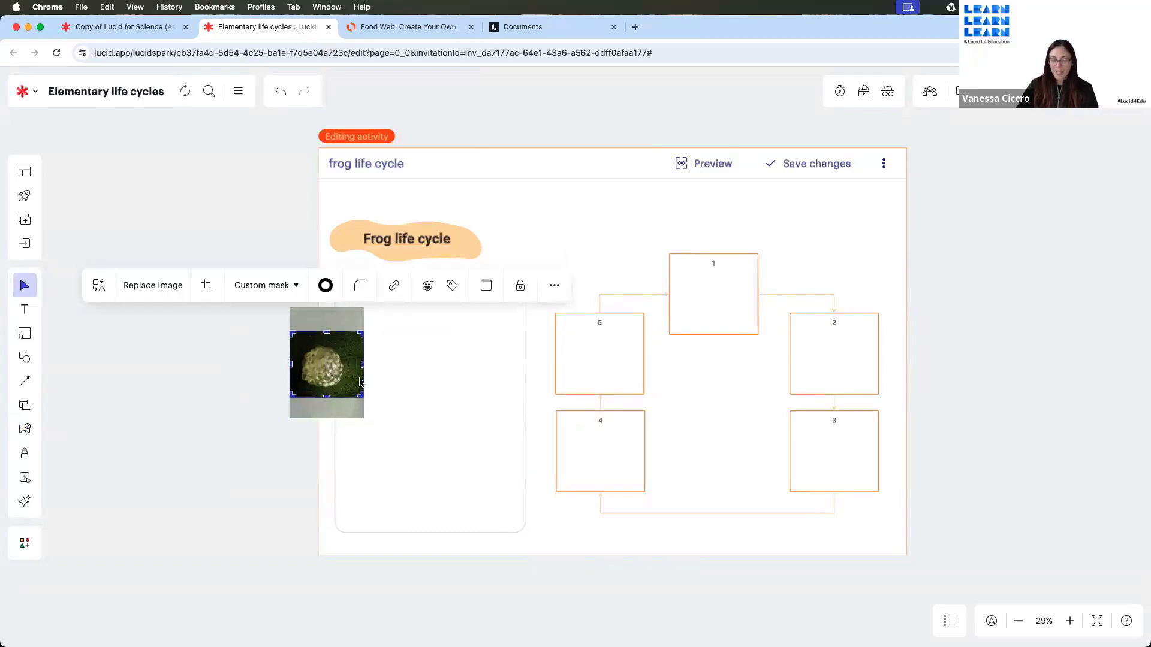
pyautogui.click(174, 344)
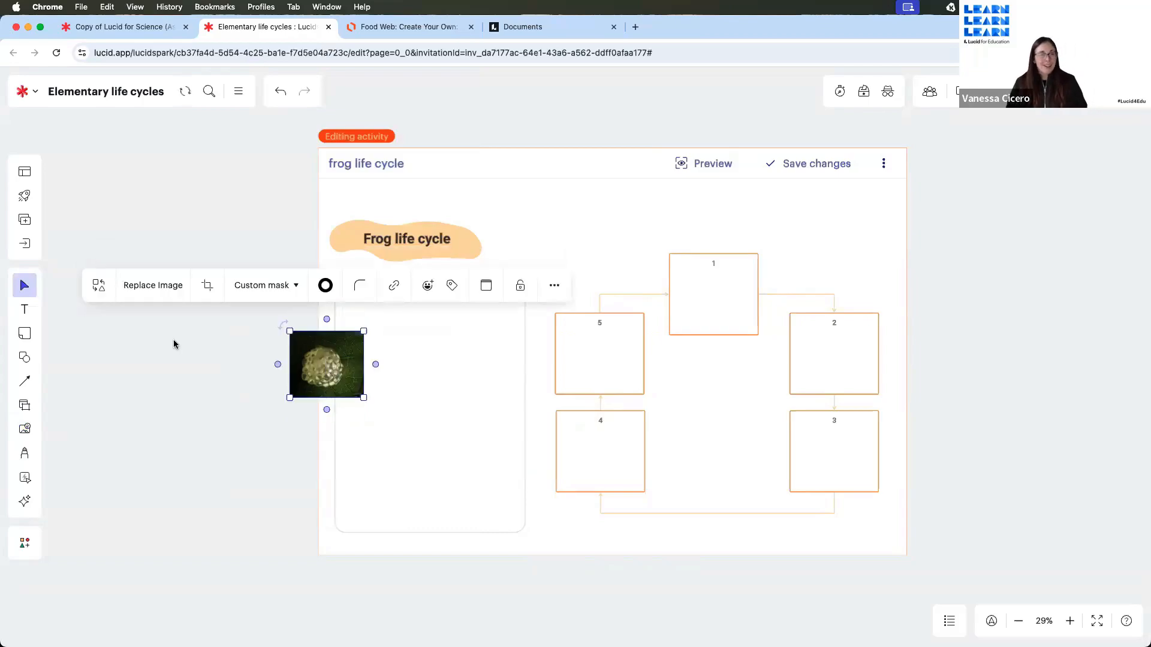
# Search the images for "tree frog tadpole" and place the brown-background tadpole picture directly below the egg image
pyautogui.click(26, 429)
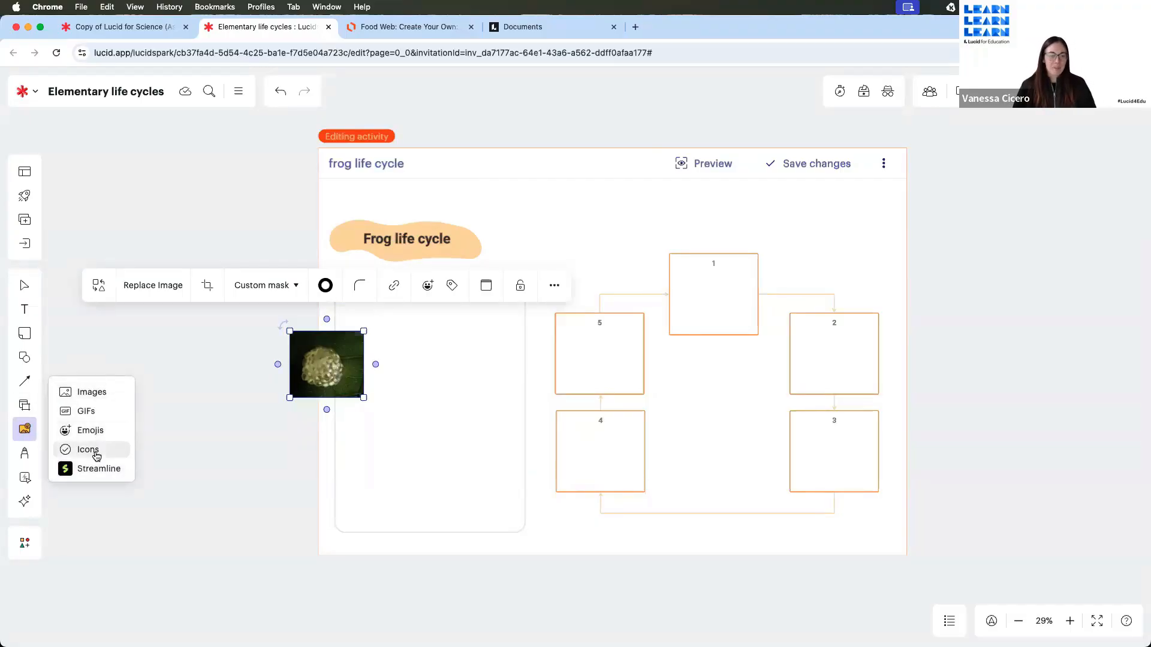
pyautogui.click(92, 392)
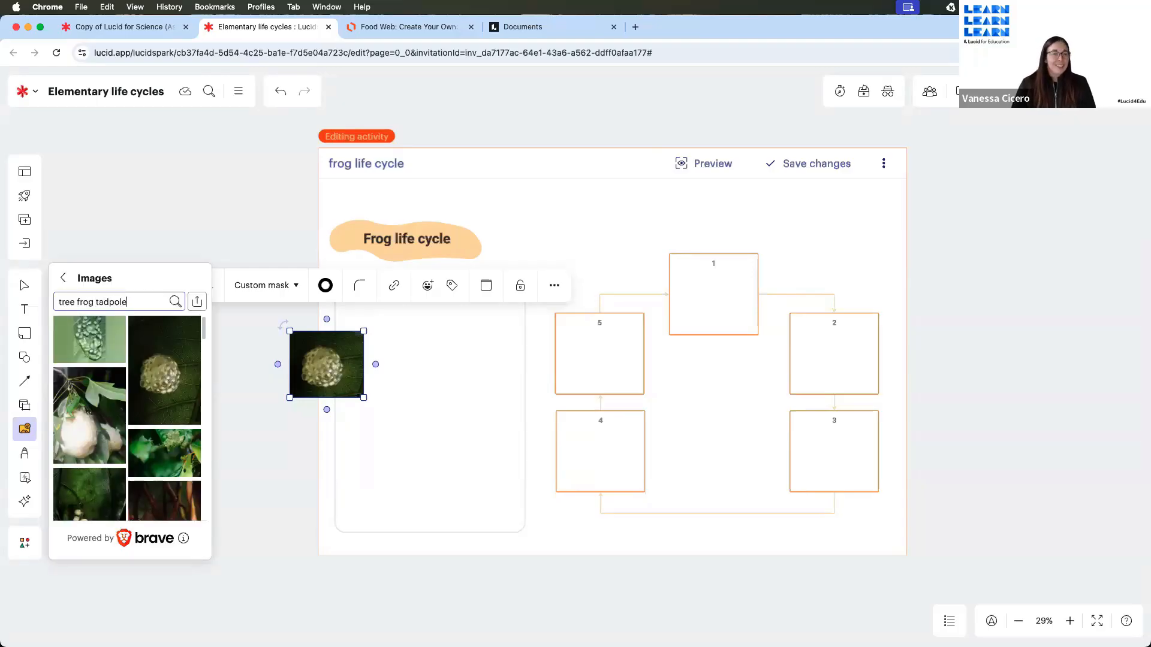
pyautogui.press('Return')
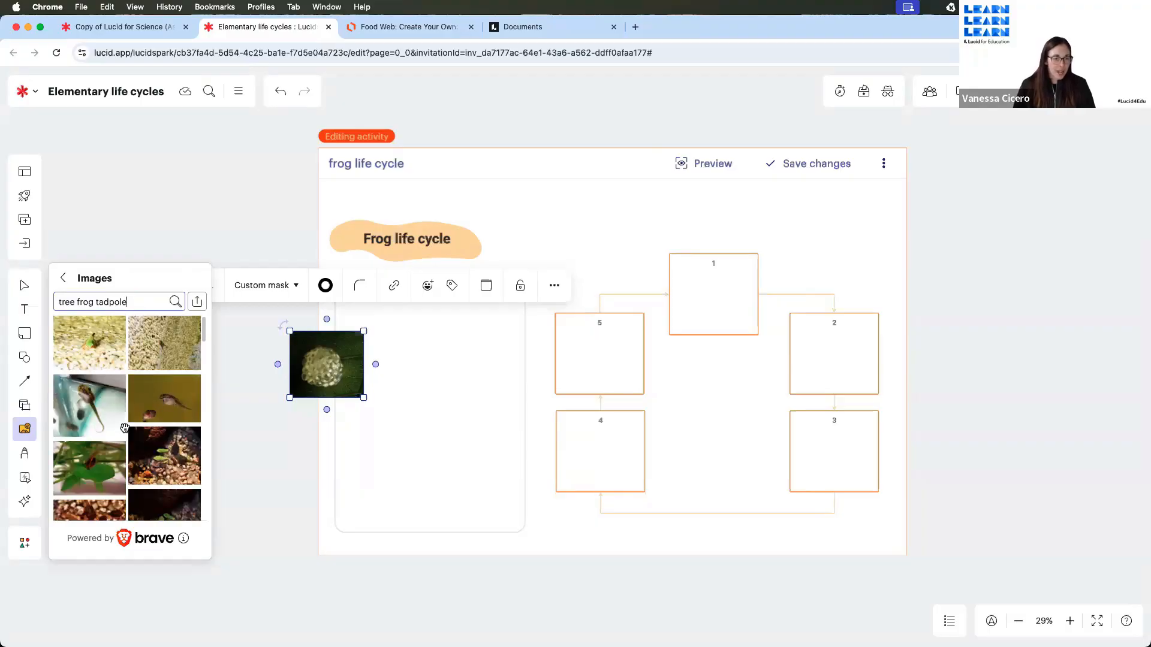
pyautogui.scroll(-1, 157, 396)
pyautogui.moveTo(334, 439); pyautogui.dragTo(343, 441)
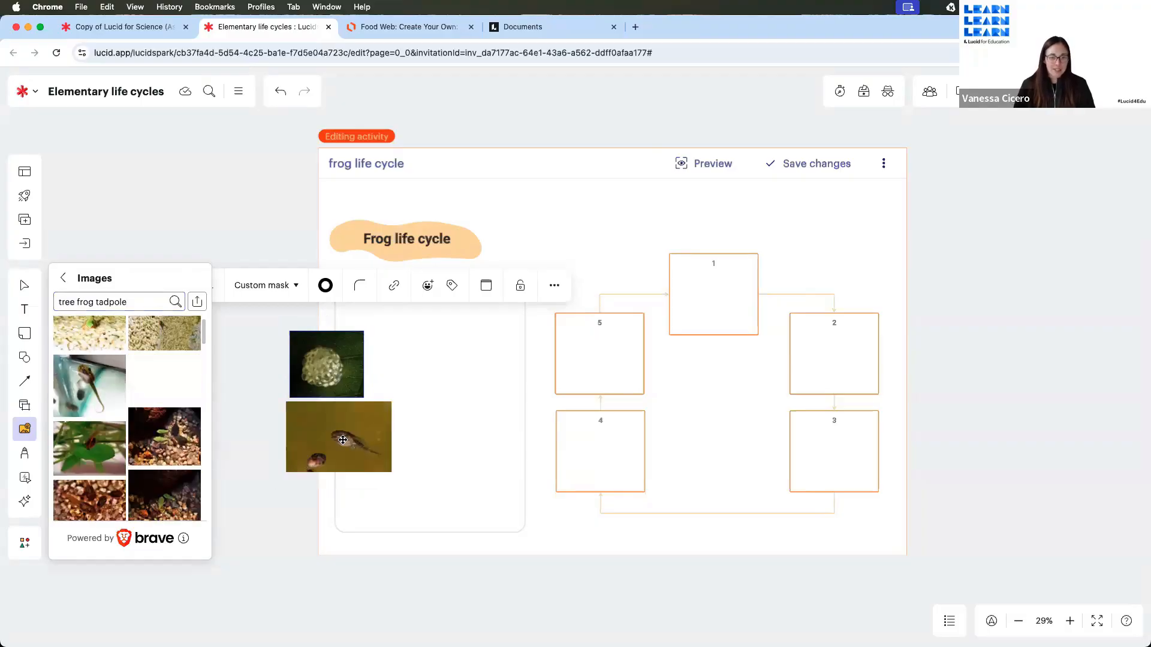
# Crop the tadpole image on its left and right sides to make it narrower
pyautogui.rightClick(349, 446)
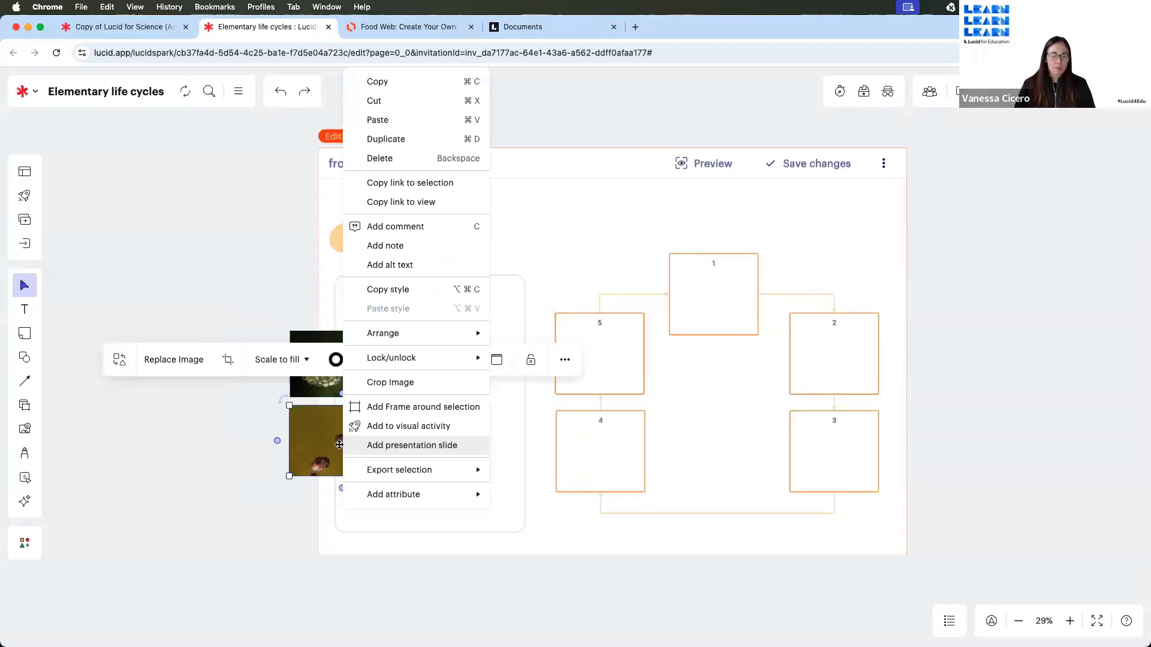
pyautogui.click(391, 384)
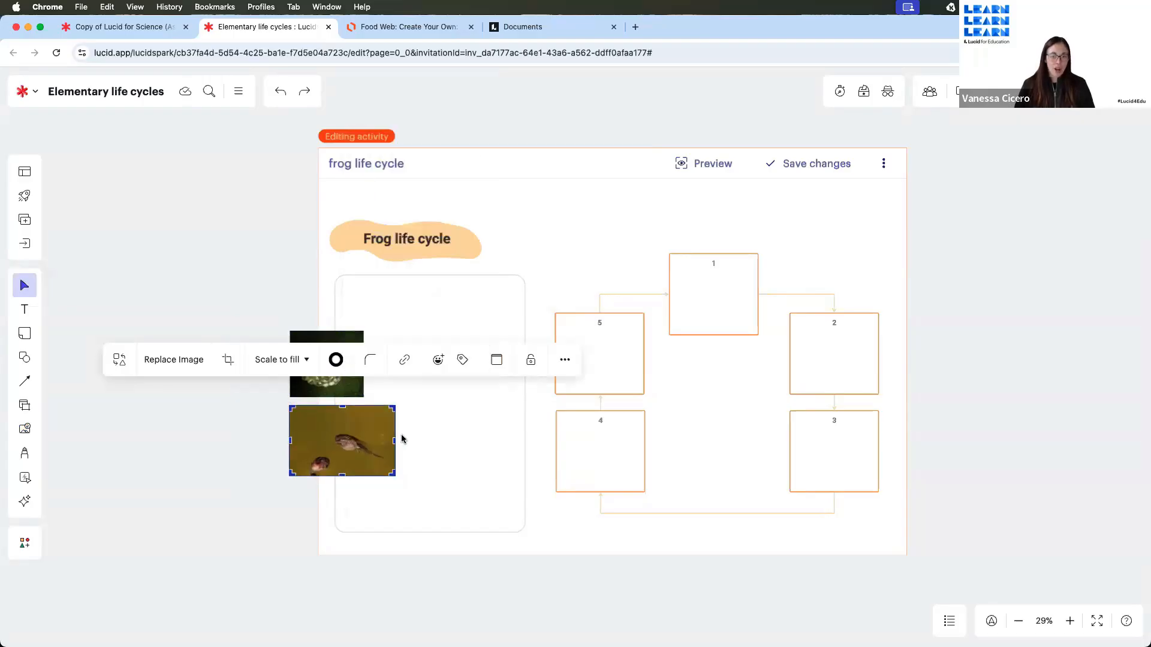
pyautogui.moveTo(395, 441); pyautogui.dragTo(382, 441)
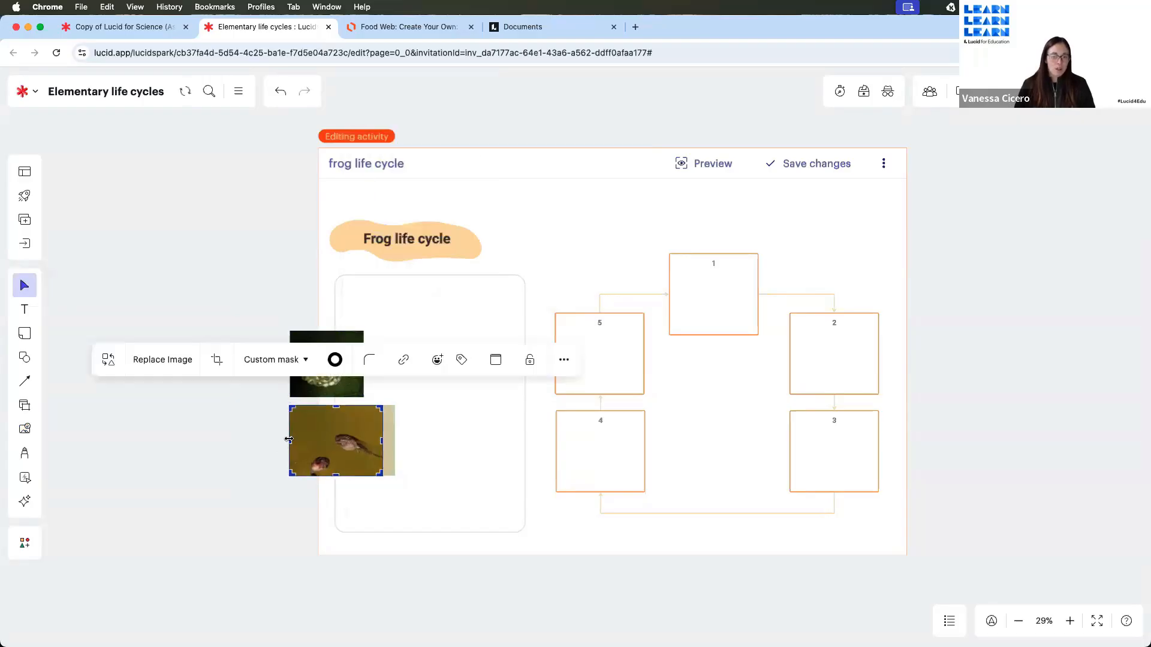
pyautogui.moveTo(293, 441); pyautogui.dragTo(342, 449)
pyautogui.click(434, 444)
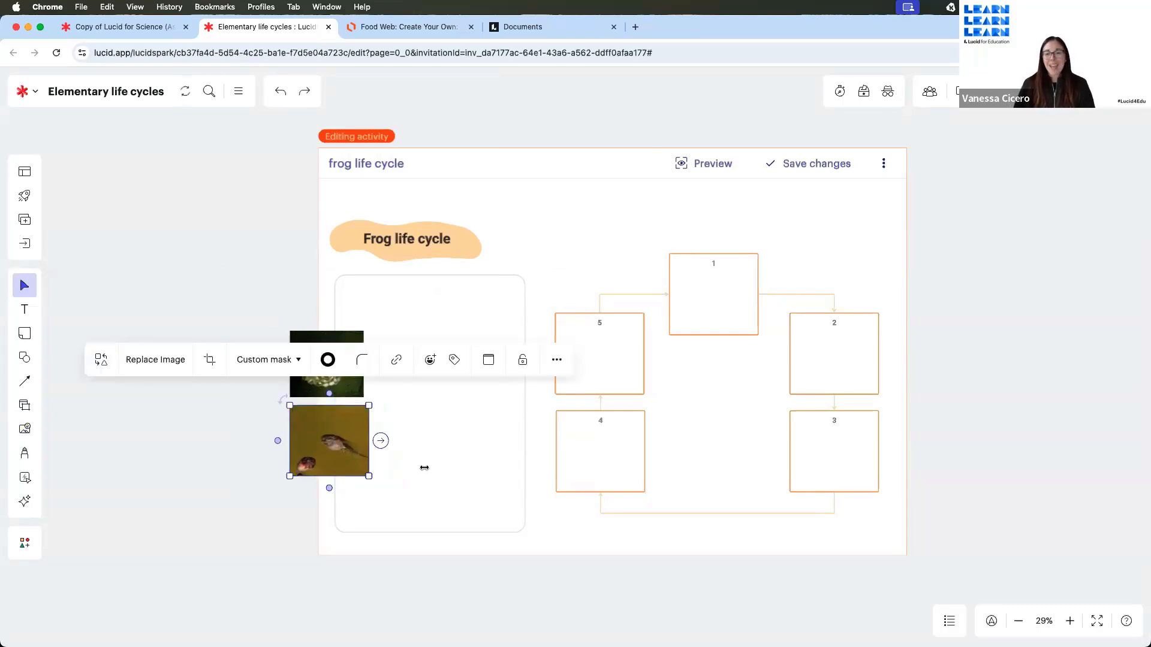
# Add an "Adult Frog" text label at 24 pt and place it just above the frog egg image
pyautogui.click(27, 310)
pyautogui.click(345, 311)
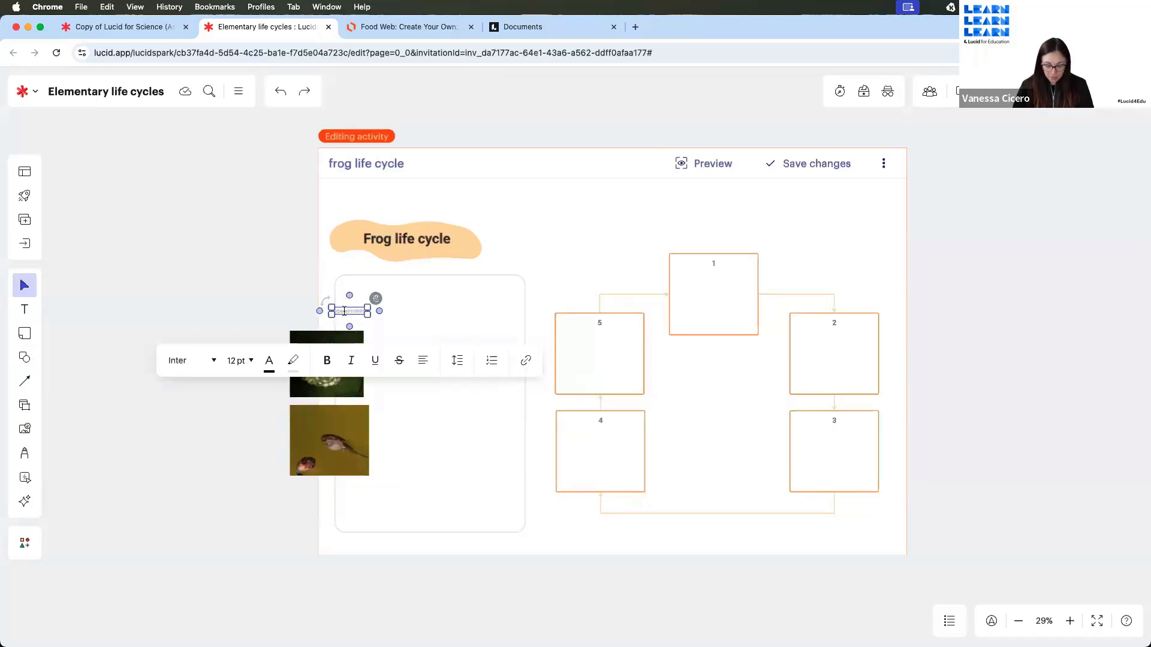
pyautogui.write('Adult Fr')
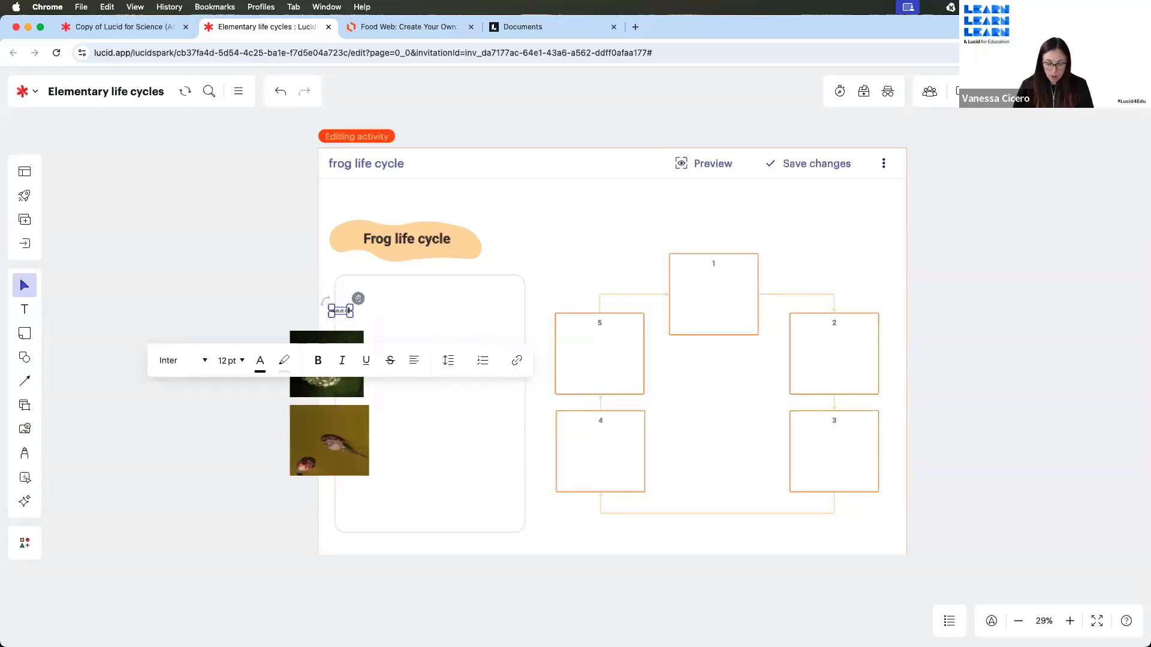
pyautogui.write('og')
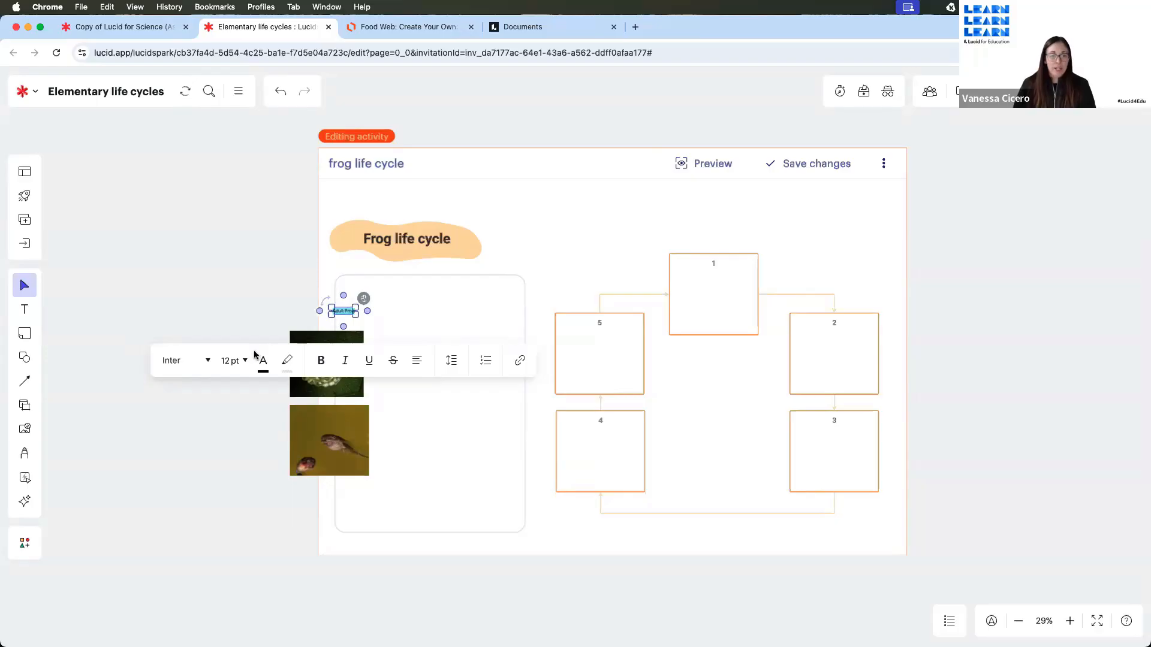
pyautogui.click(231, 361)
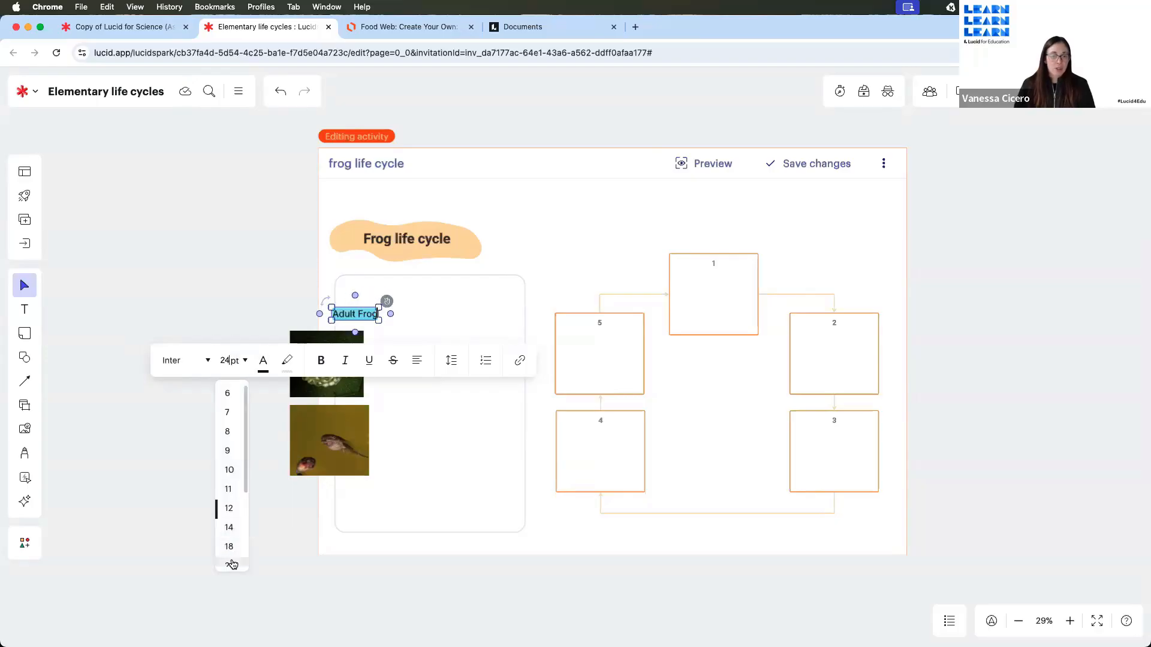
pyautogui.click(231, 564)
pyautogui.click(311, 305)
pyautogui.moveTo(355, 314); pyautogui.dragTo(328, 312)
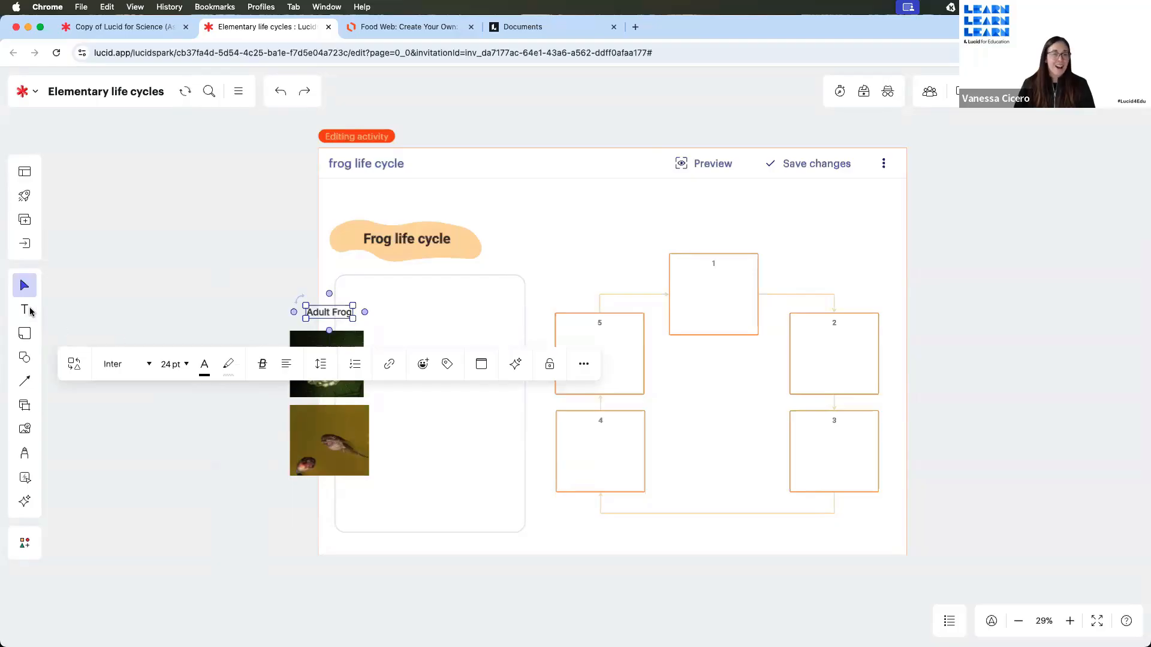
# Duplicate the Adult Frog label, place the copy inside the card area beside the egg image, and change its text to "tadpole"
pyautogui.press('super+v')
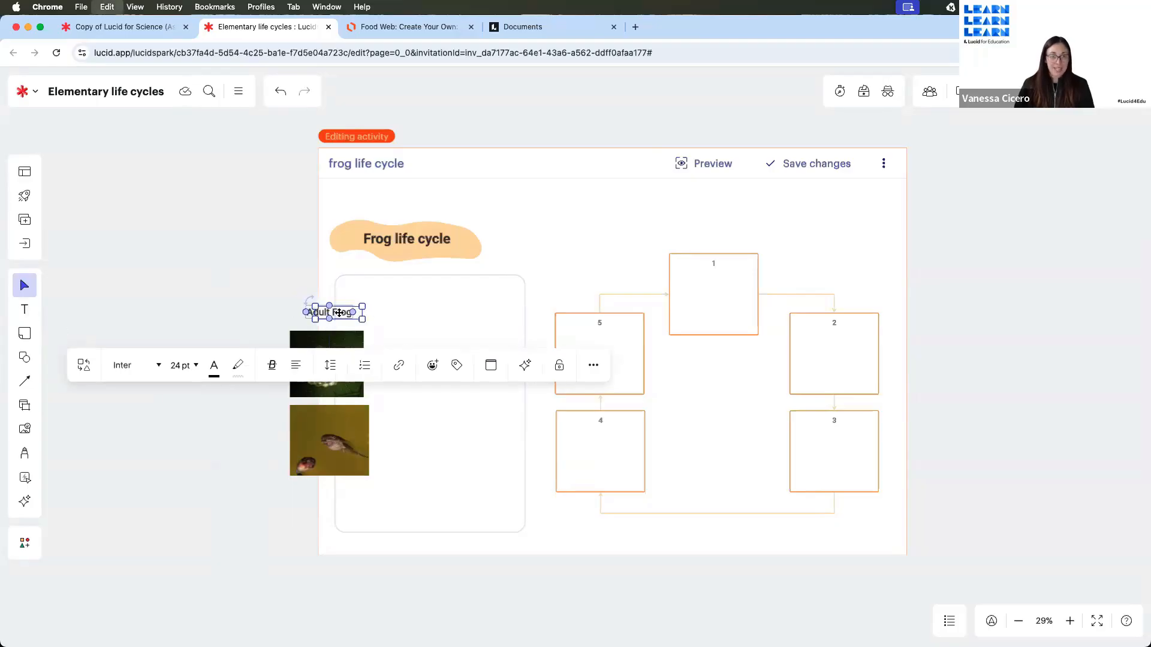
pyautogui.moveTo(339, 313); pyautogui.dragTo(405, 333)
pyautogui.doubleClick(405, 333)
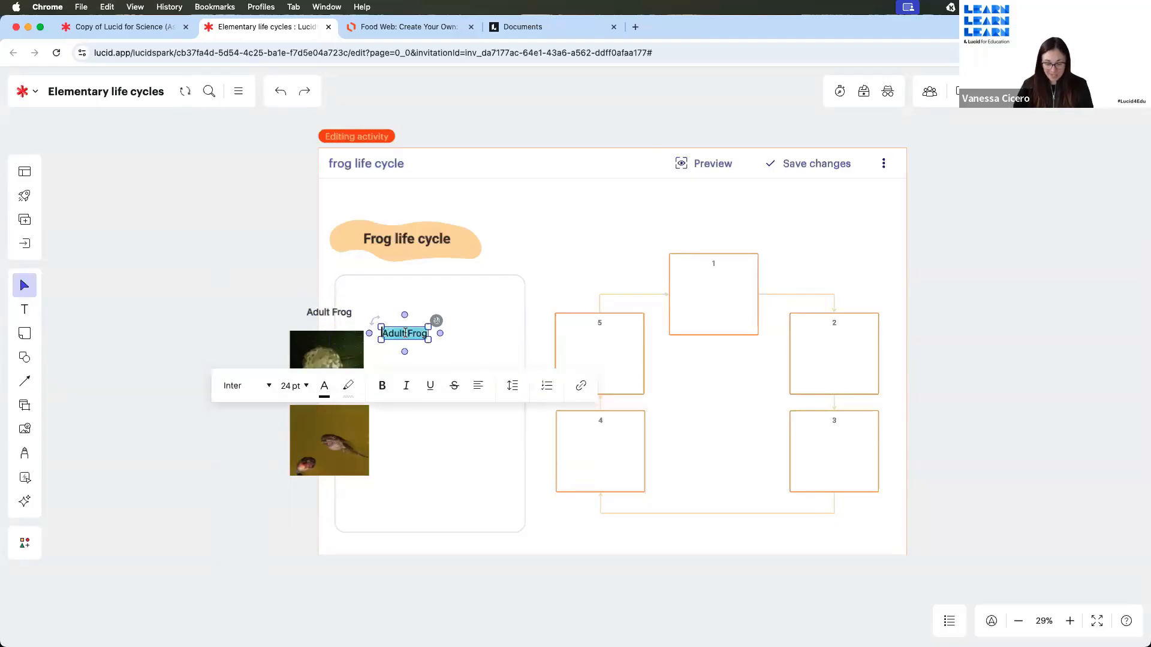
pyautogui.write('tadpole')
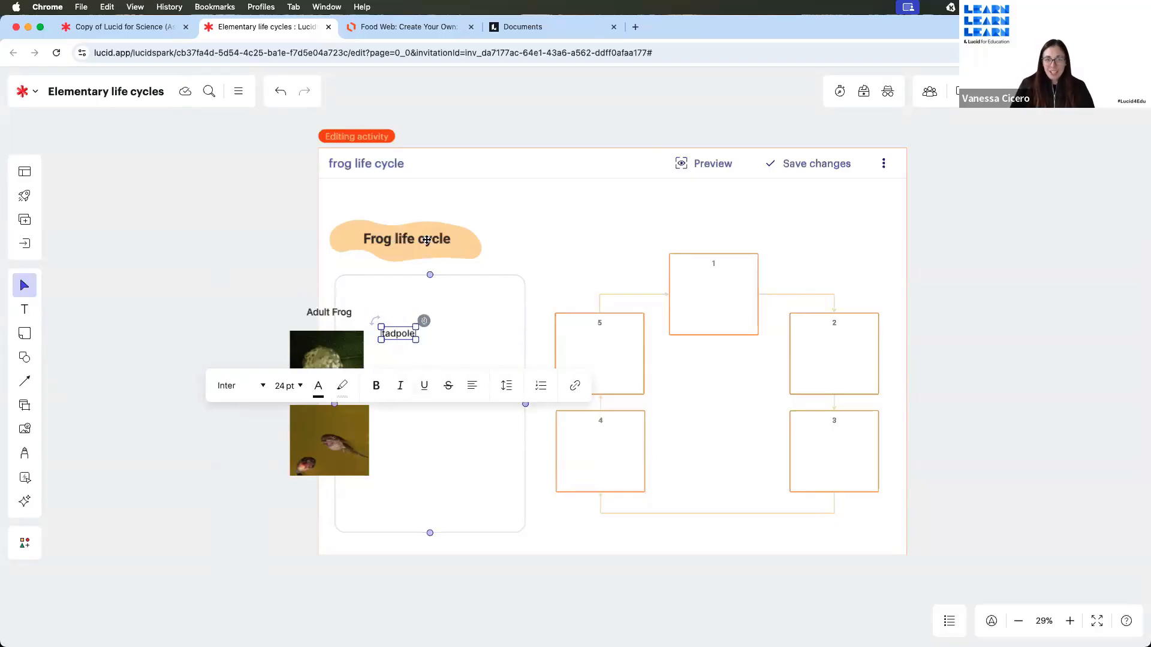
pyautogui.click(479, 234)
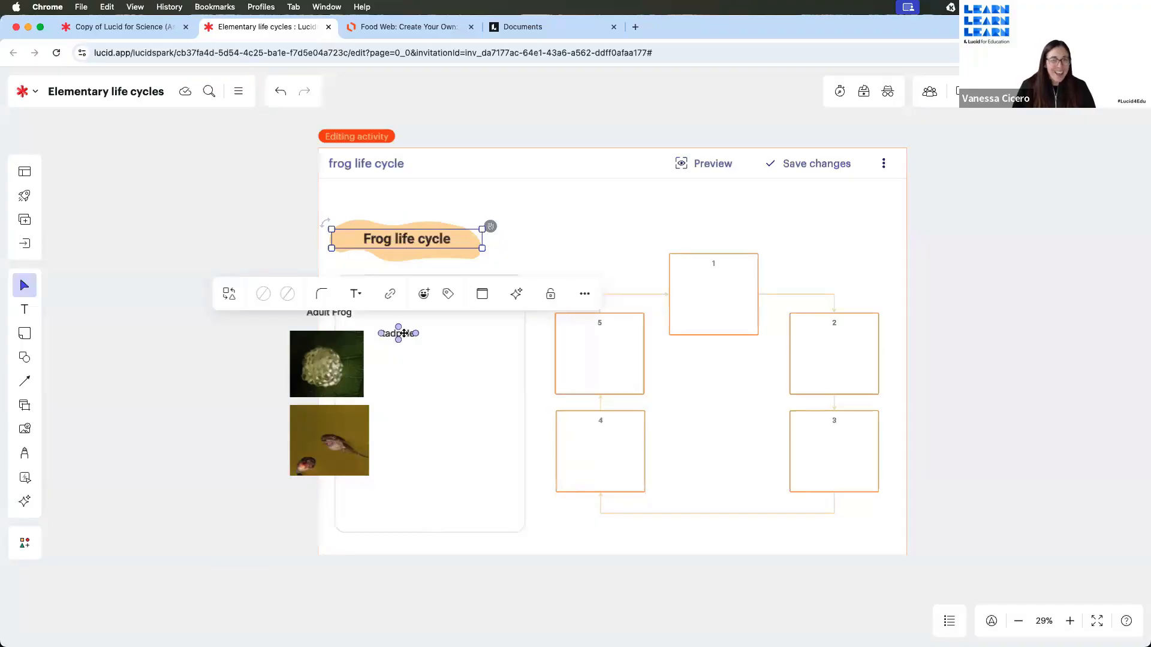
# Make the tadpole label and the egg image movable for participants, placing the egg image in the card area below the label
pyautogui.click(372, 337)
pyautogui.click(331, 350)
pyautogui.click(339, 449)
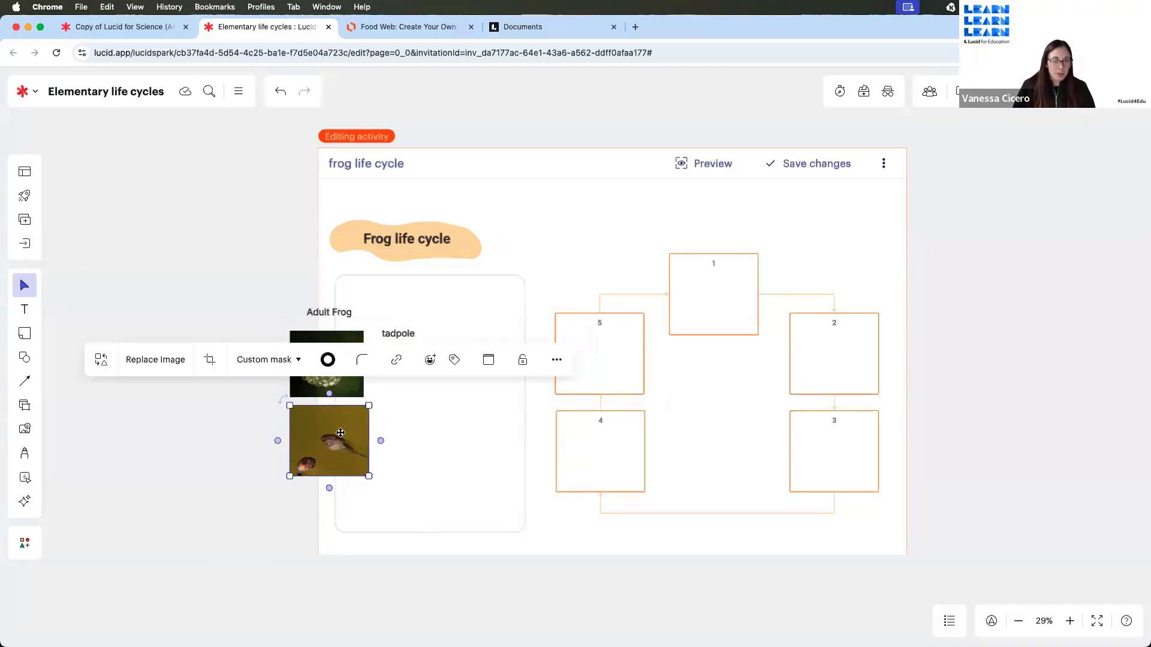
pyautogui.click(346, 314)
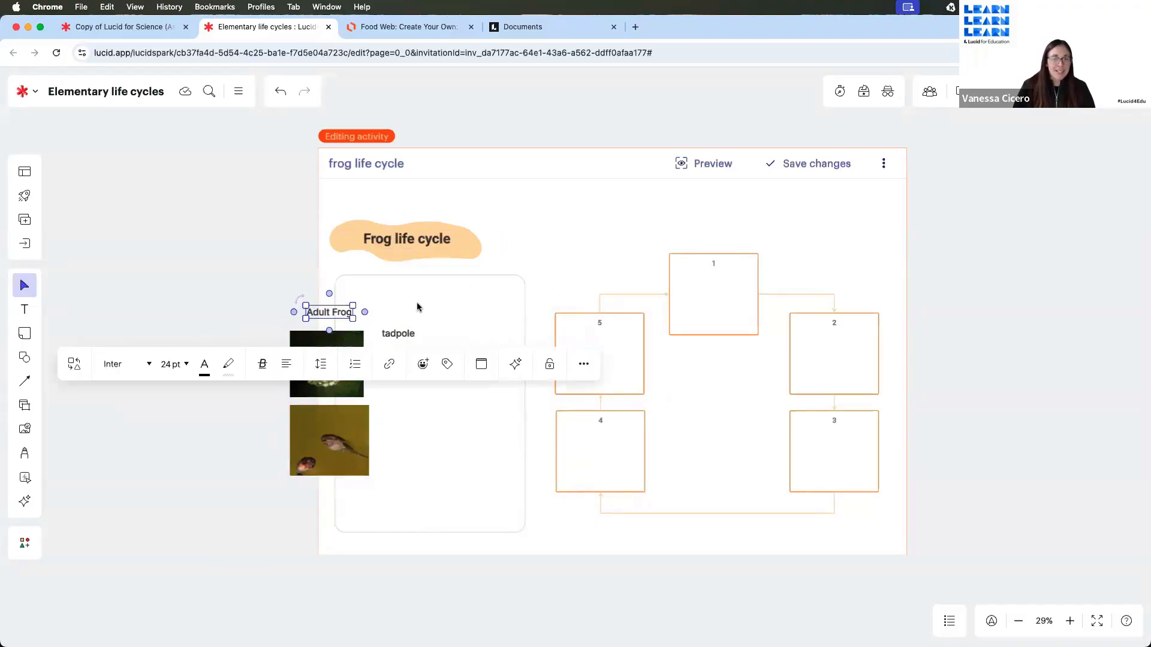
pyautogui.click(406, 331)
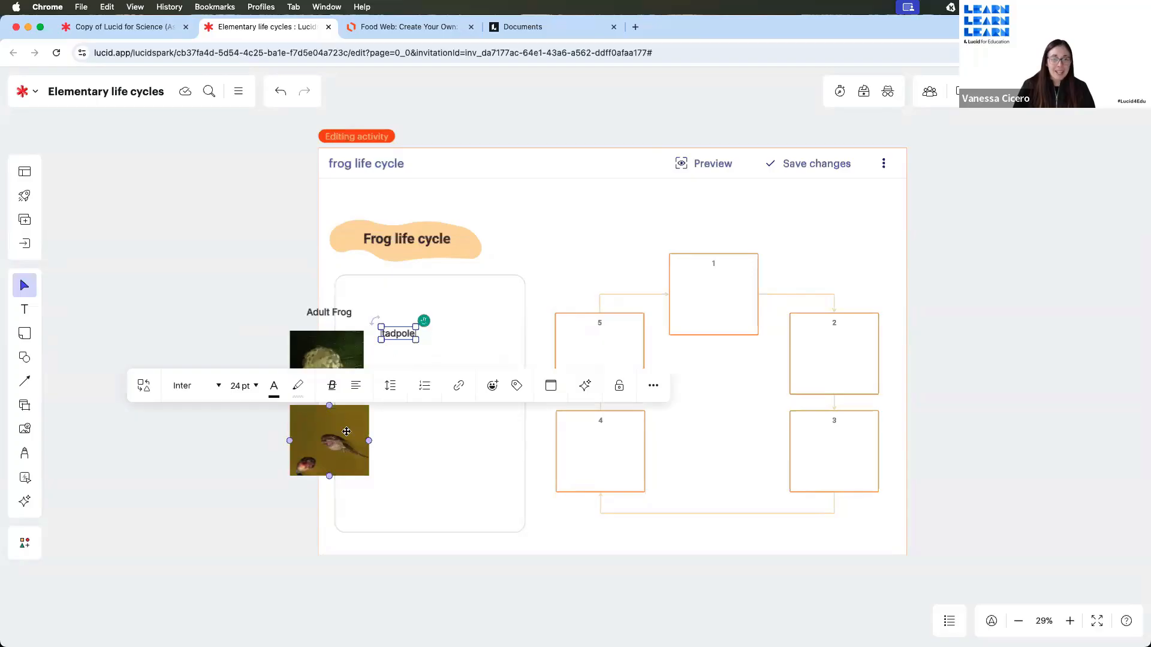
pyautogui.moveTo(334, 349); pyautogui.dragTo(420, 371)
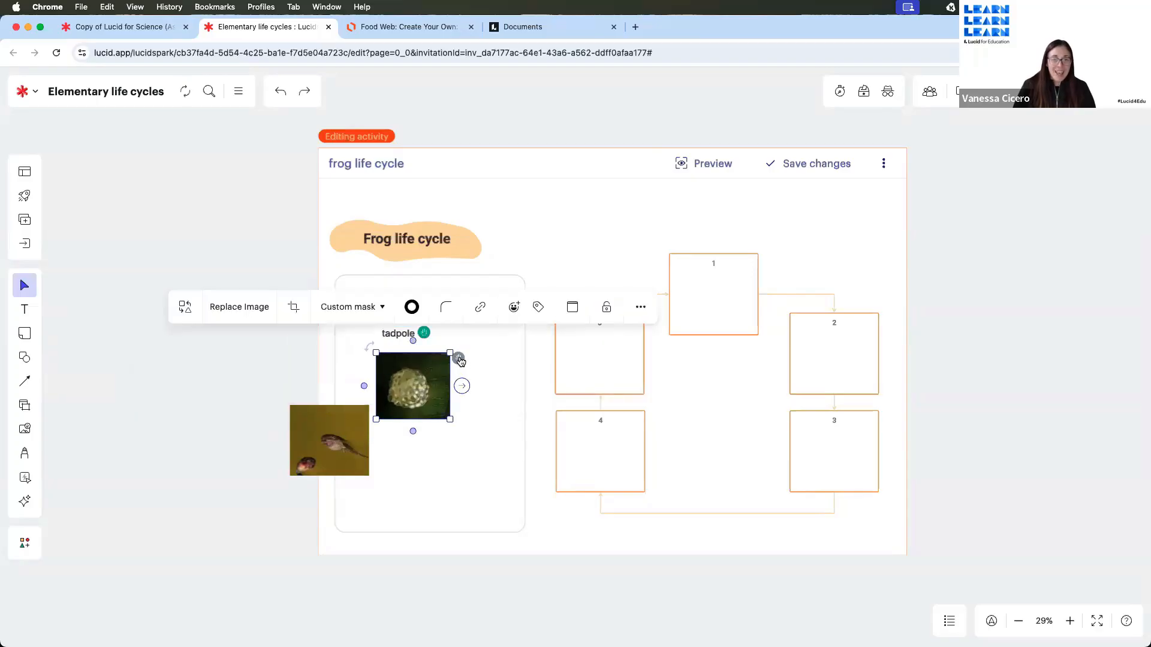
# Arrange both images and the Adult Frog label in the card area, making the tadpole image and that label movable for participants
pyautogui.moveTo(343, 437); pyautogui.dragTo(359, 380)
pyautogui.moveTo(392, 424); pyautogui.dragTo(436, 467)
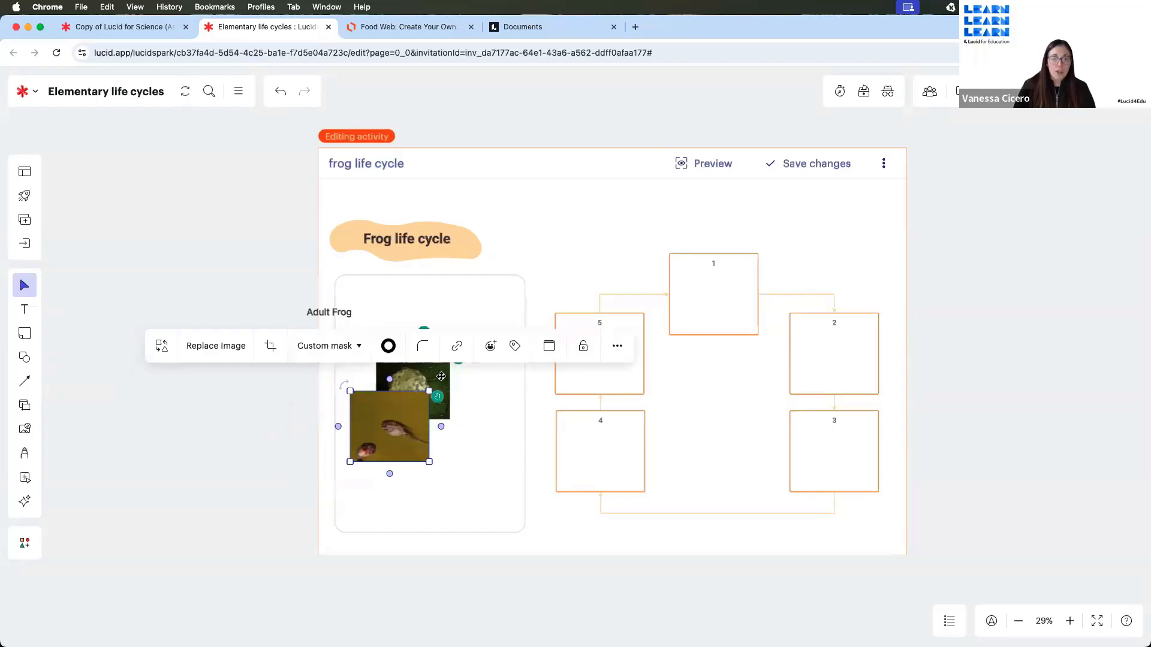
pyautogui.moveTo(469, 358); pyautogui.dragTo(504, 345)
pyautogui.moveTo(359, 401); pyautogui.dragTo(367, 313)
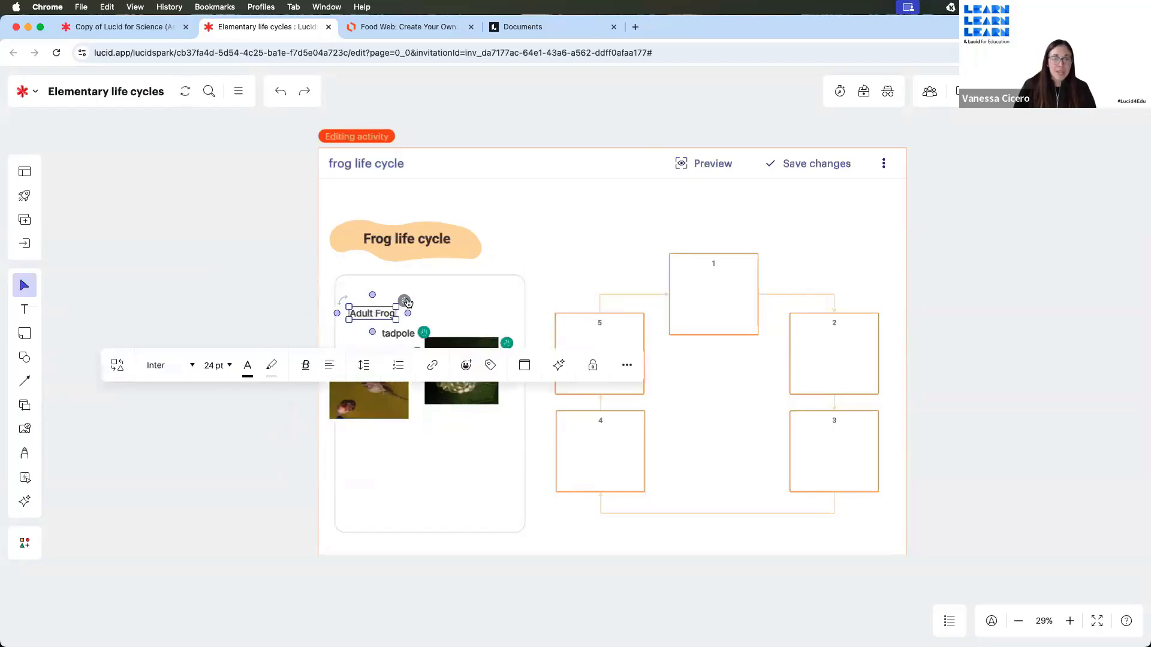
# Test the activity in preview by placing the egg image in box 1 and the tadpole label and image in box 2, and return to editing
pyautogui.click(702, 160)
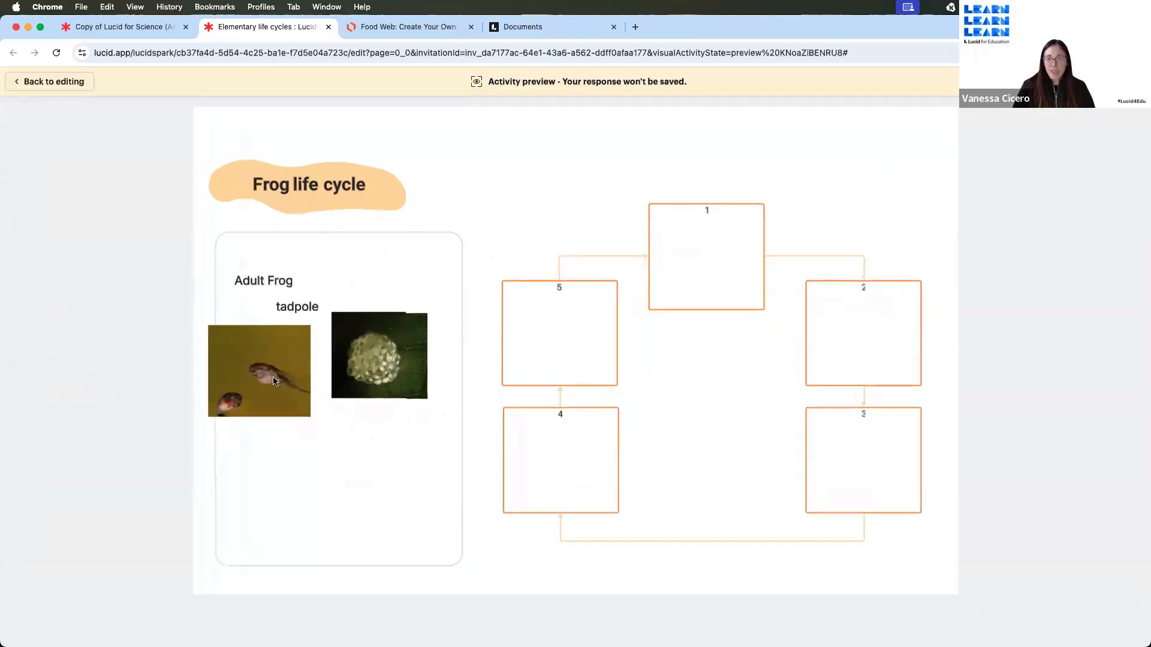
pyautogui.moveTo(600, 268); pyautogui.dragTo(695, 256)
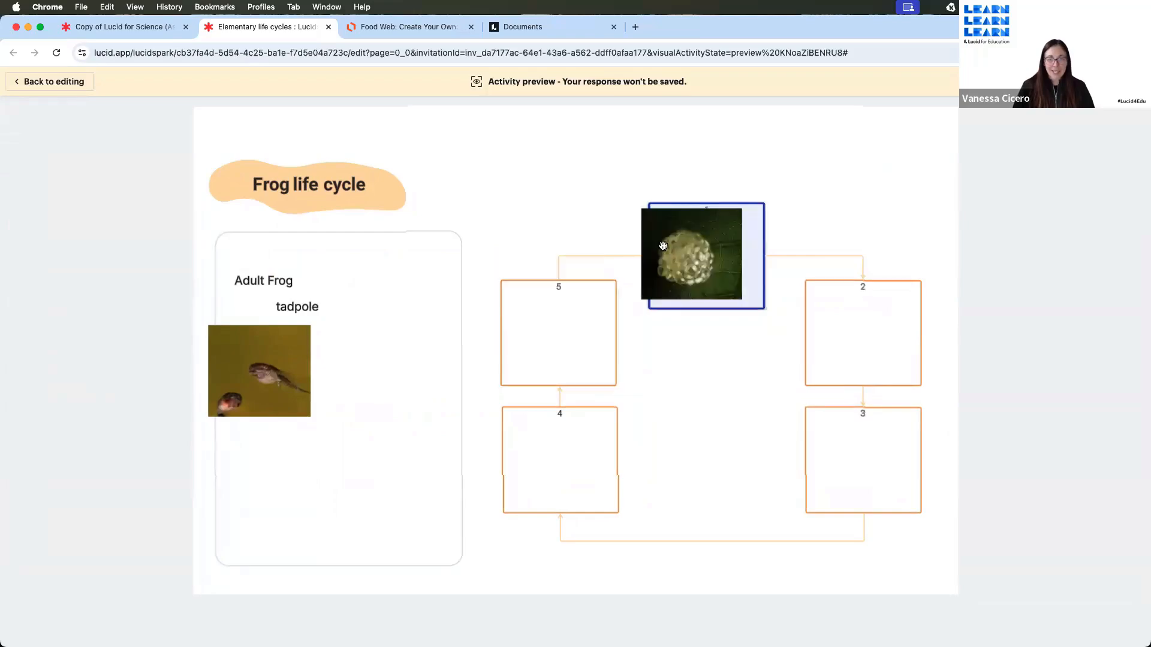
pyautogui.moveTo(298, 305); pyautogui.dragTo(865, 371)
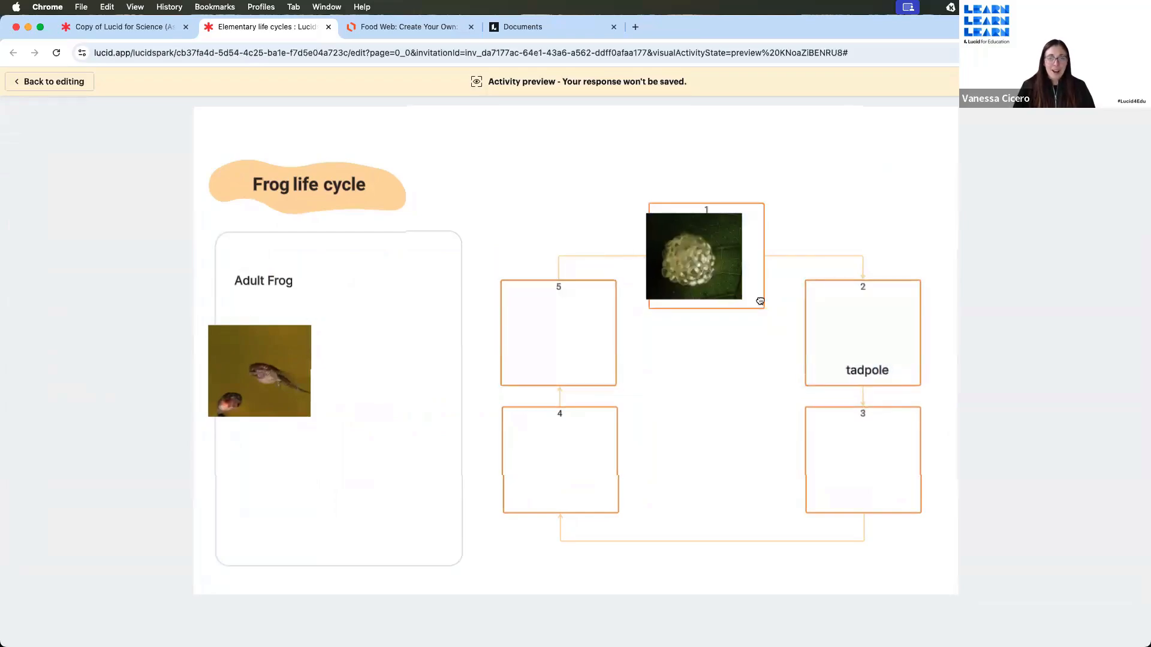
pyautogui.moveTo(760, 301); pyautogui.dragTo(847, 312)
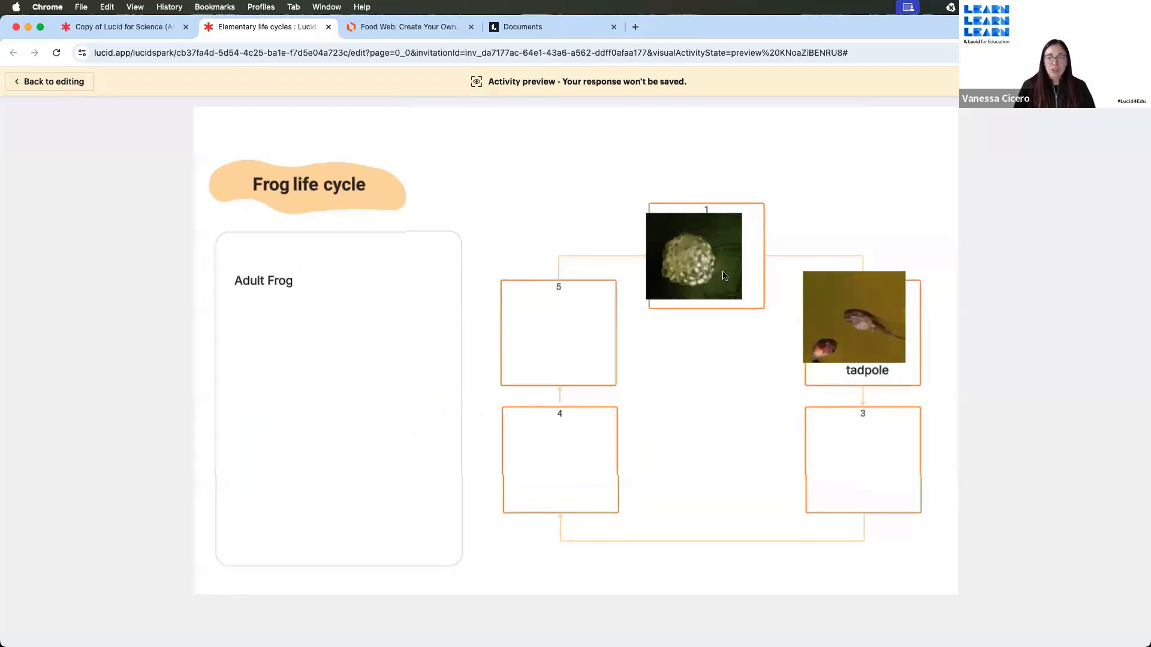
pyautogui.click(50, 81)
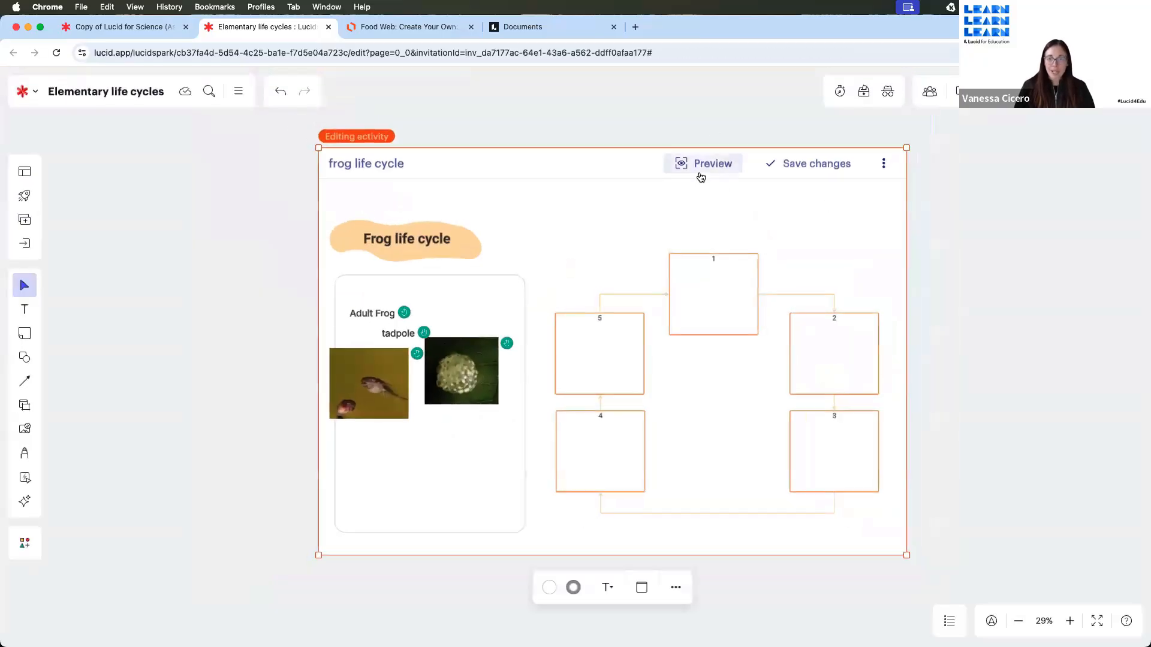
# Save the changes to the frog life cycle activity and lock the activity on the board
pyautogui.click(839, 174)
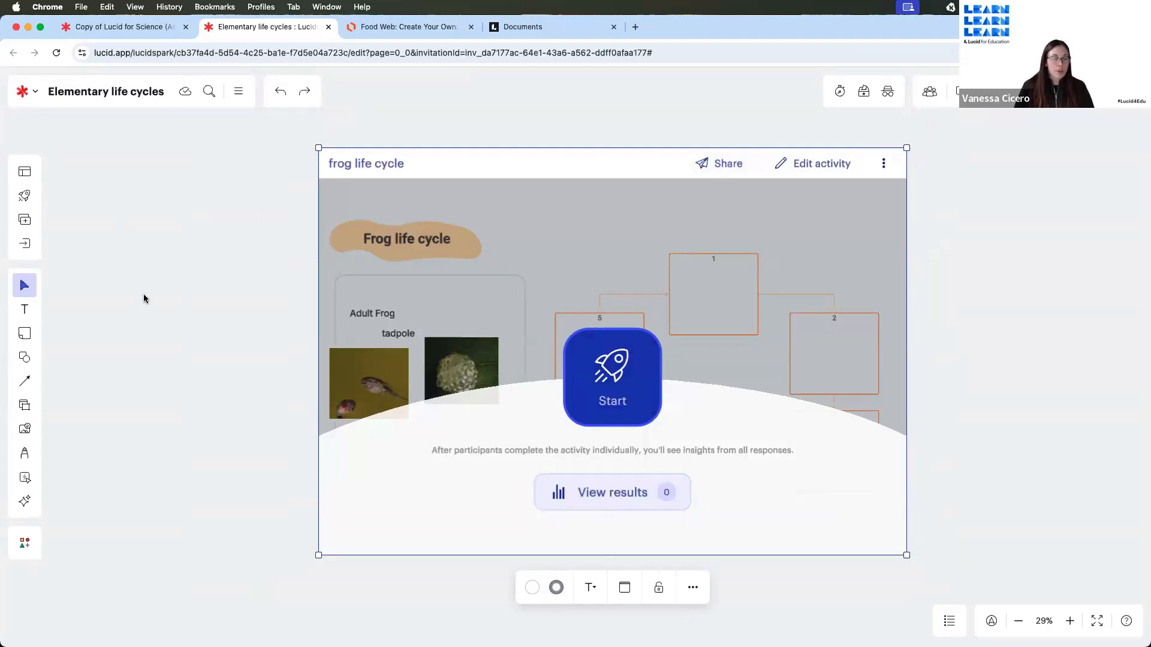
pyautogui.press('Delete')
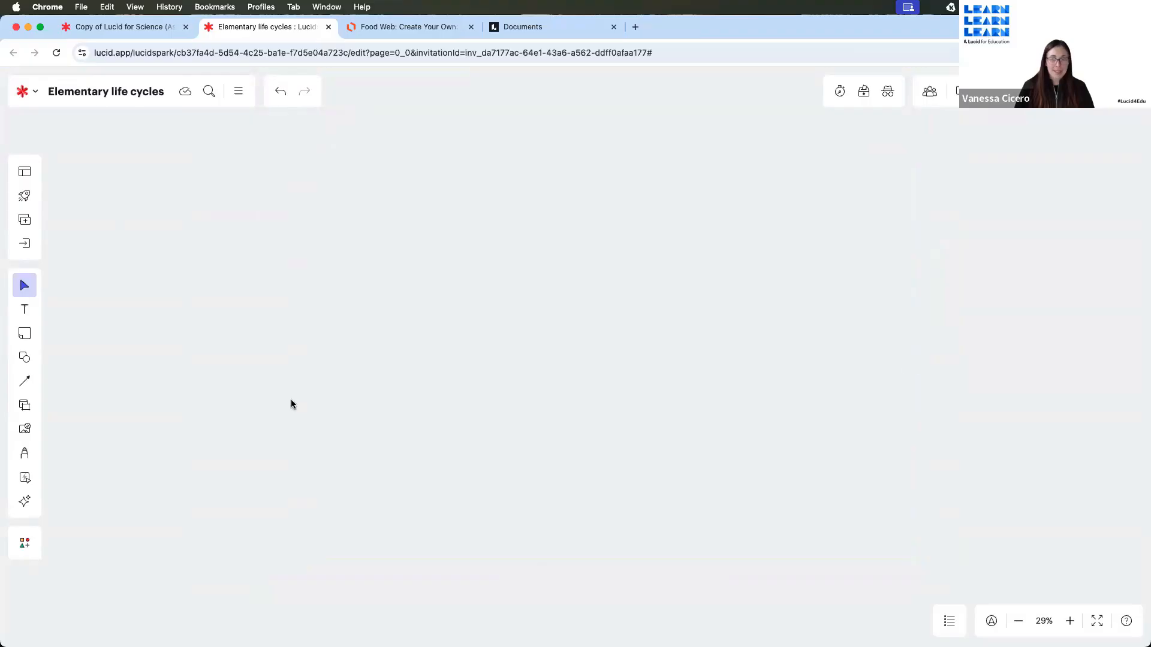
pyautogui.press('super+z')
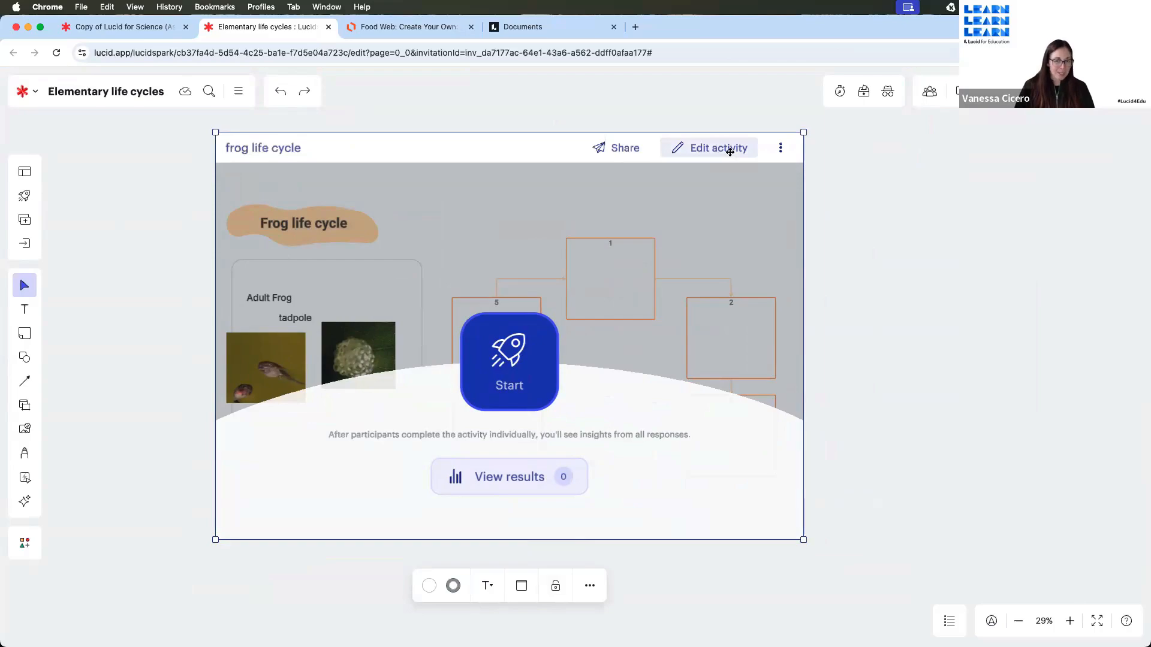
pyautogui.click(554, 590)
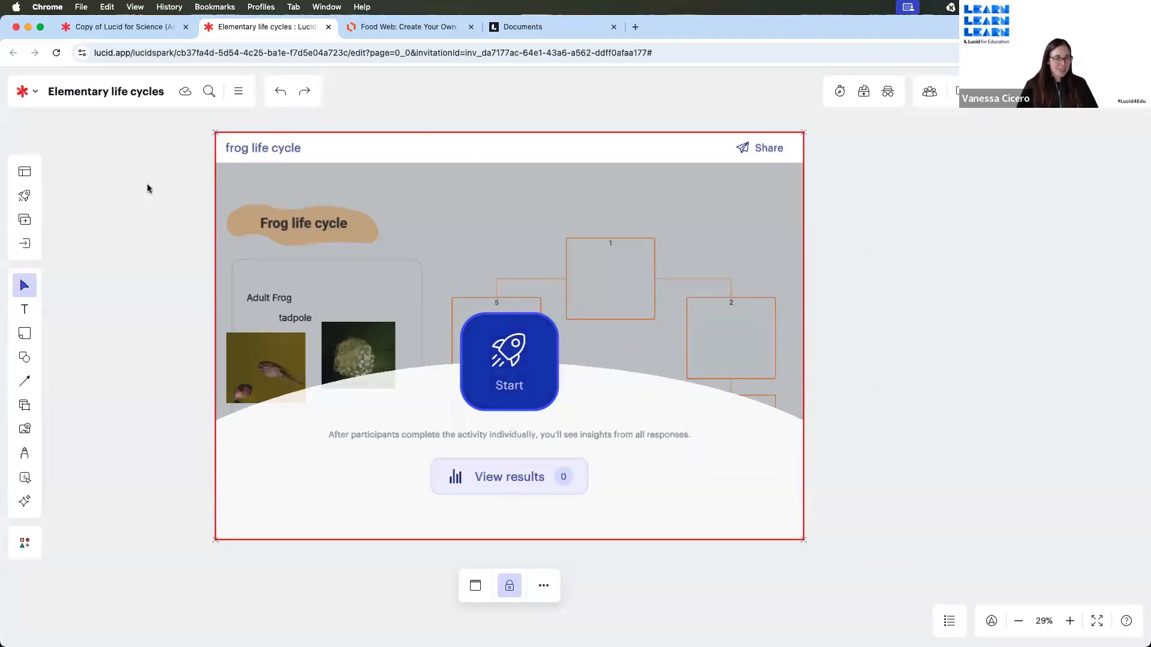
pyautogui.moveTo(112, 259); pyautogui.dragTo(136, 305)
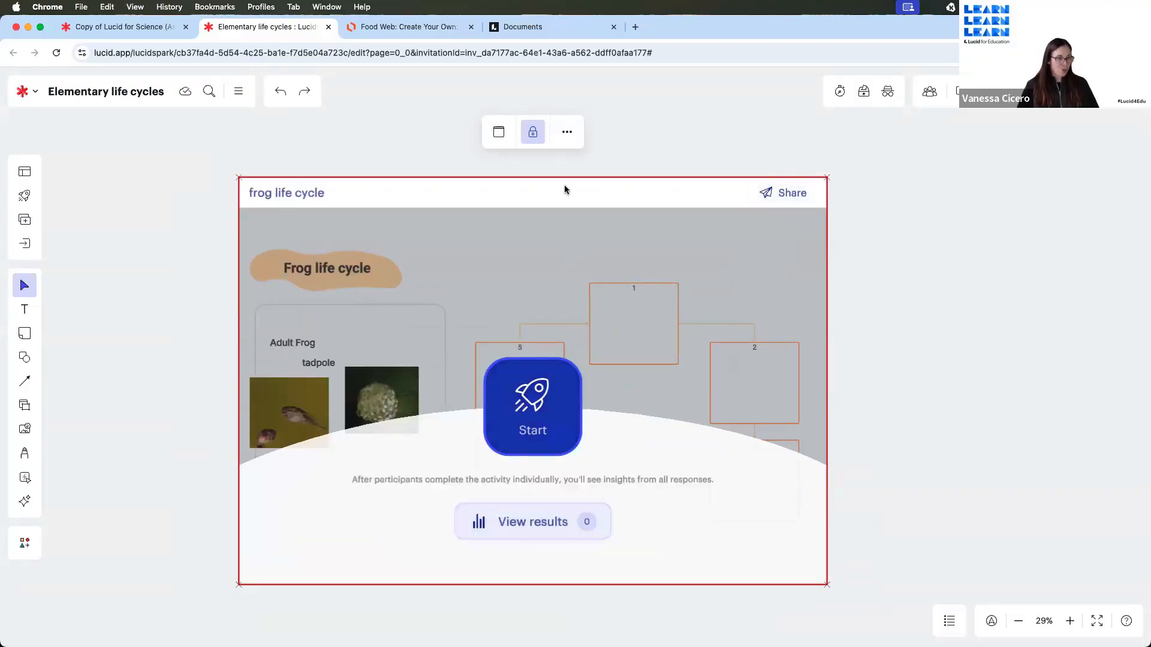
# Switch to the Copy of Lucid for Science board, advance to the Solar System example, and open its template link
pyautogui.click(141, 33)
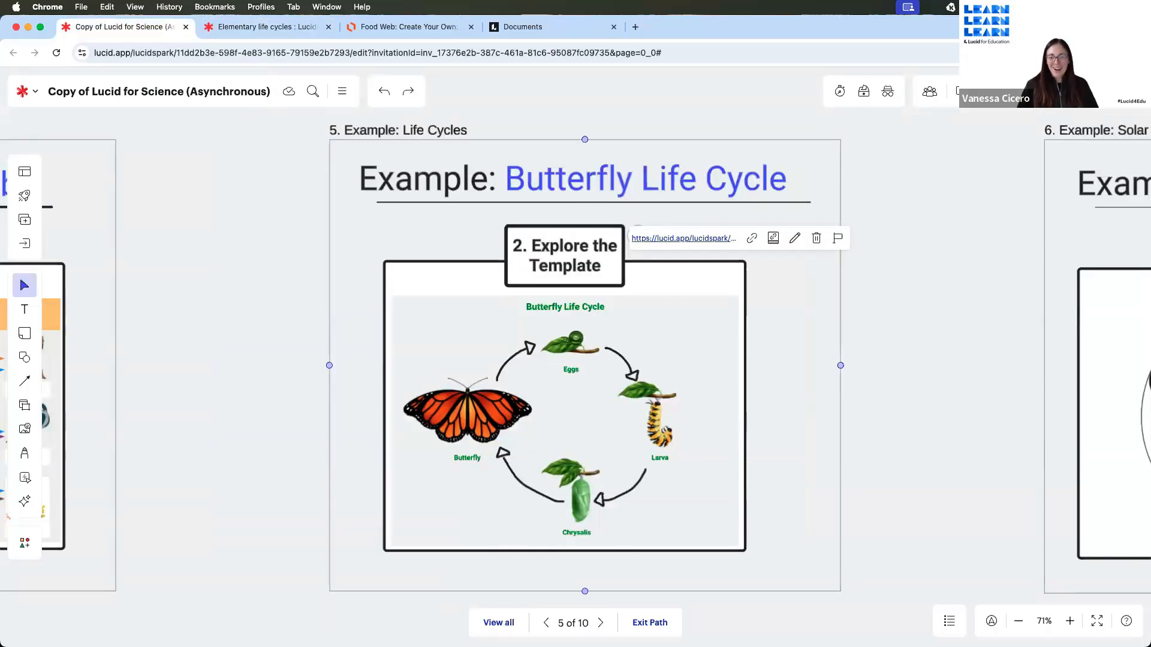
pyautogui.click(600, 623)
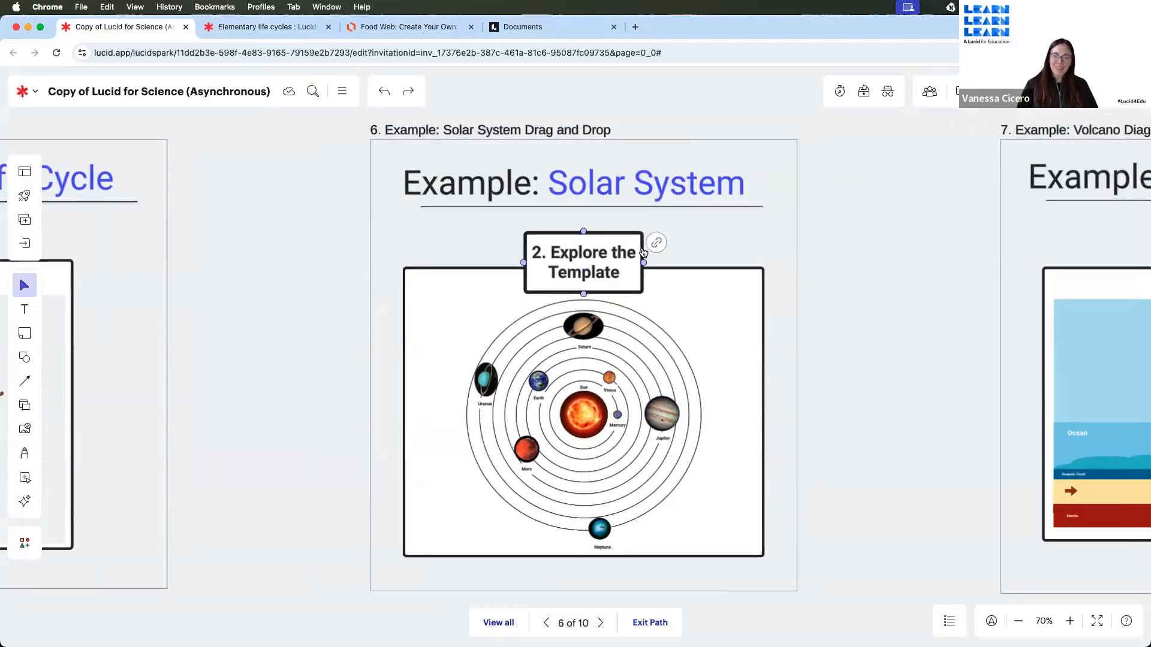
pyautogui.click(657, 243)
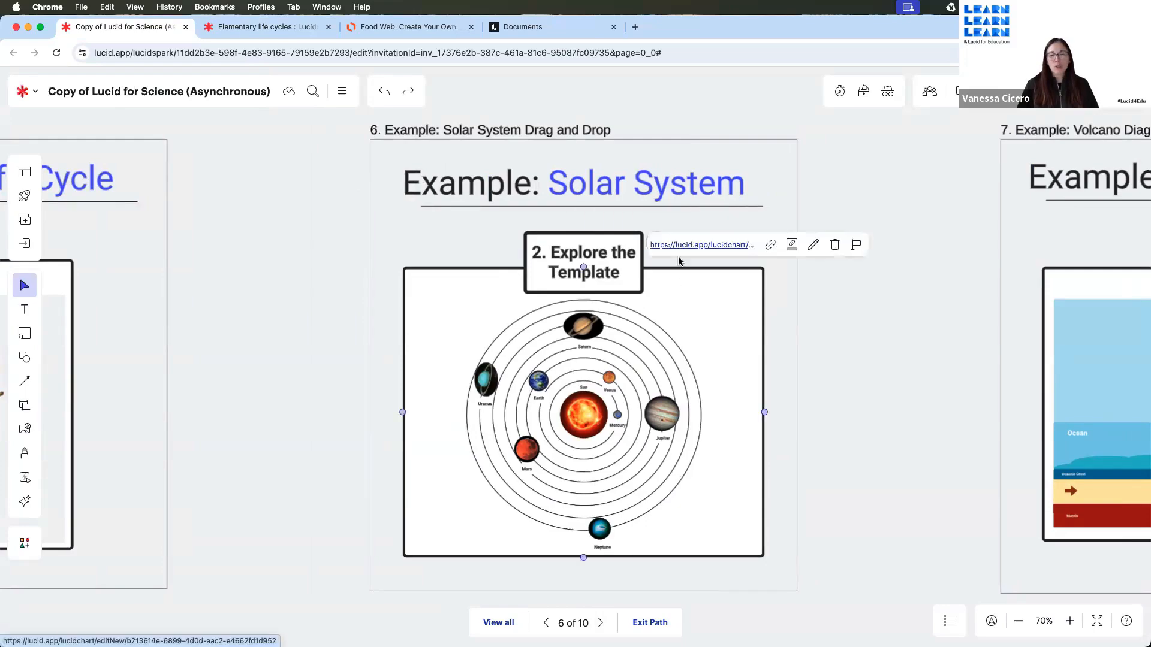
pyautogui.click(672, 243)
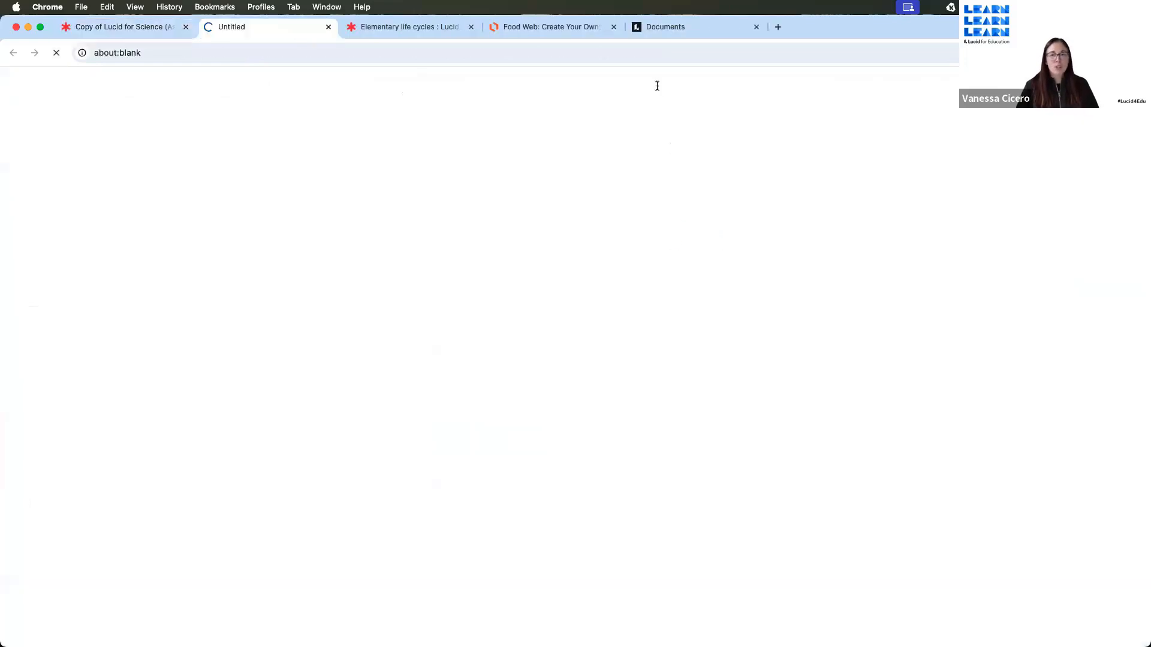
# Switch to the Lucid documents page and search the templates for "solar system"
pyautogui.click(659, 26)
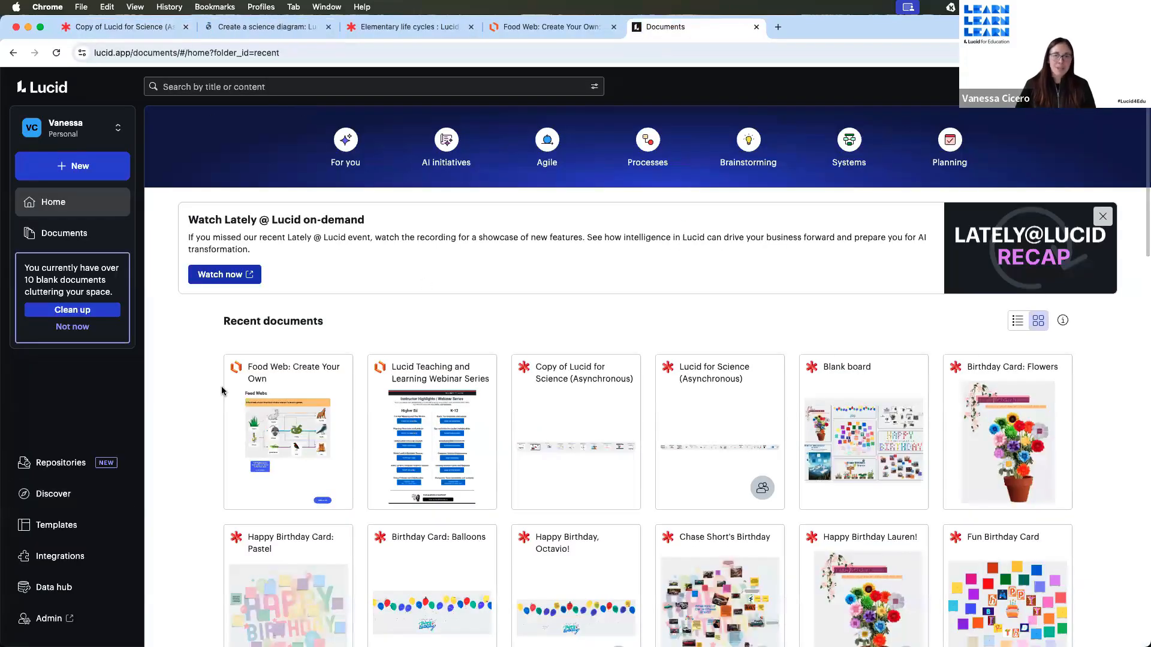
pyautogui.click(57, 525)
pyautogui.write('so')
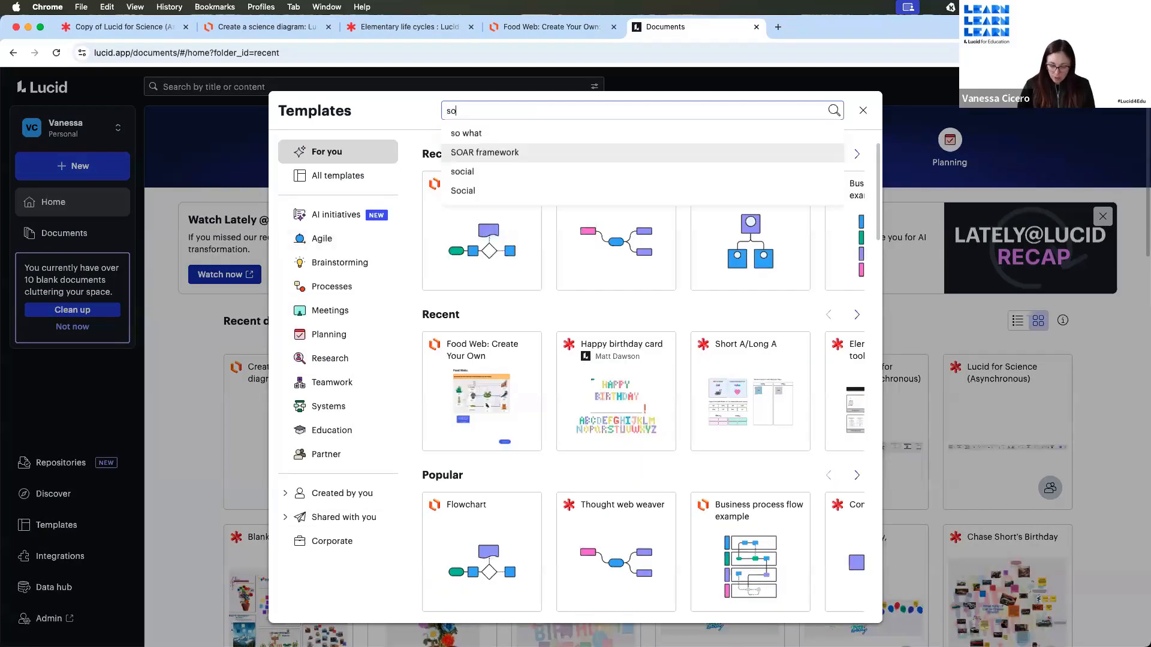
pyautogui.write('lar system')
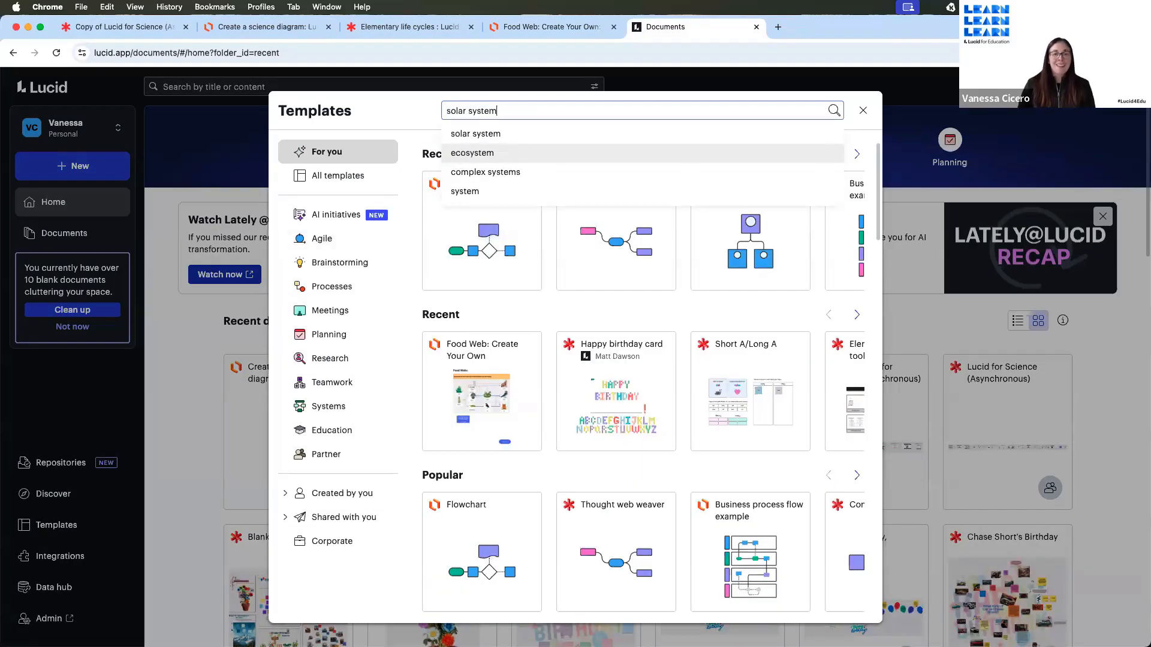
pyautogui.press('Return')
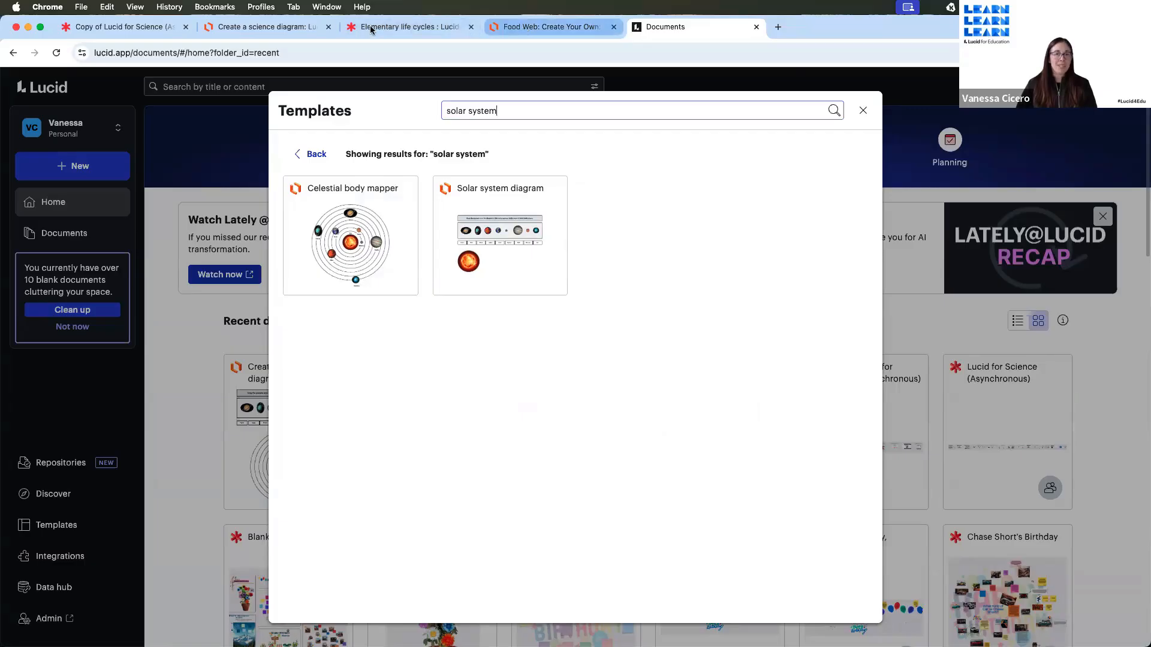
# Switch to the Create a science diagram document and examine the planet drag-and-drop area and its instructions
pyautogui.click(231, 30)
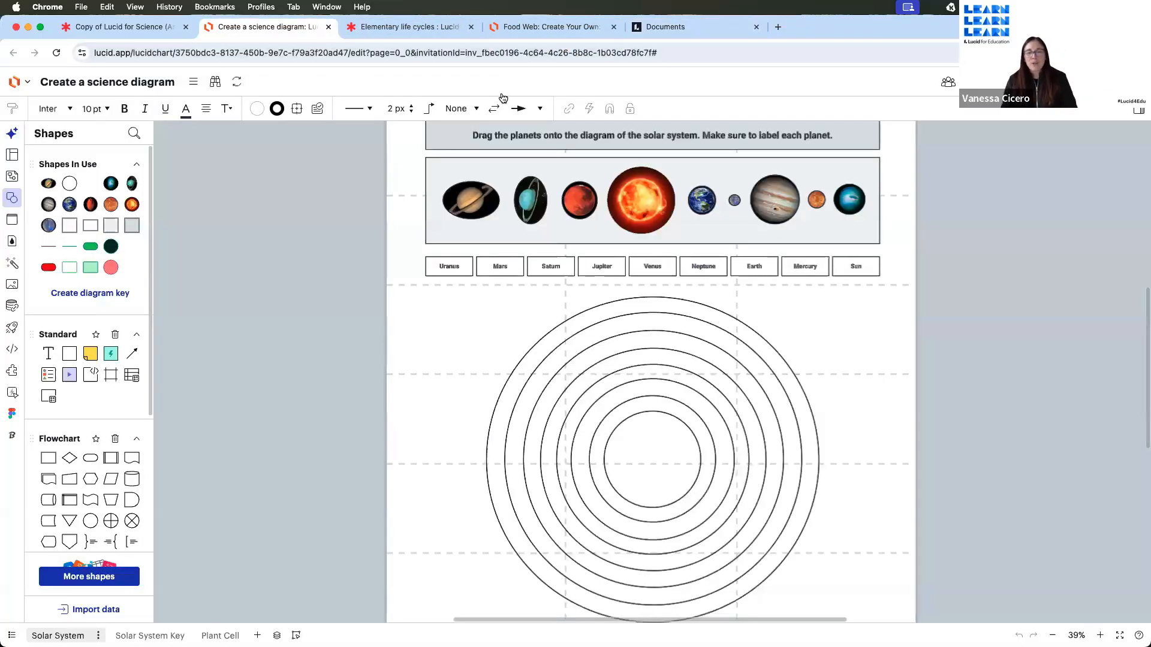
pyautogui.moveTo(985, 226); pyautogui.dragTo(981, 262)
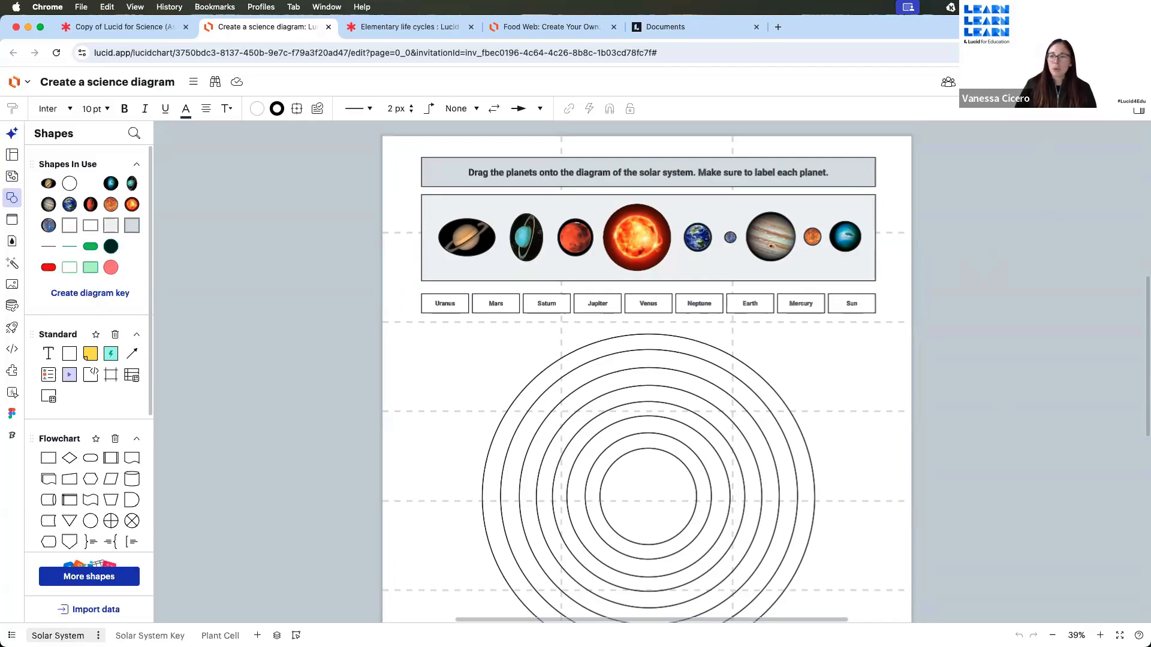
# Enable the shareable link for the science diagram with View access for Lucid Software users, and copy the link
pyautogui.click(1070, 82)
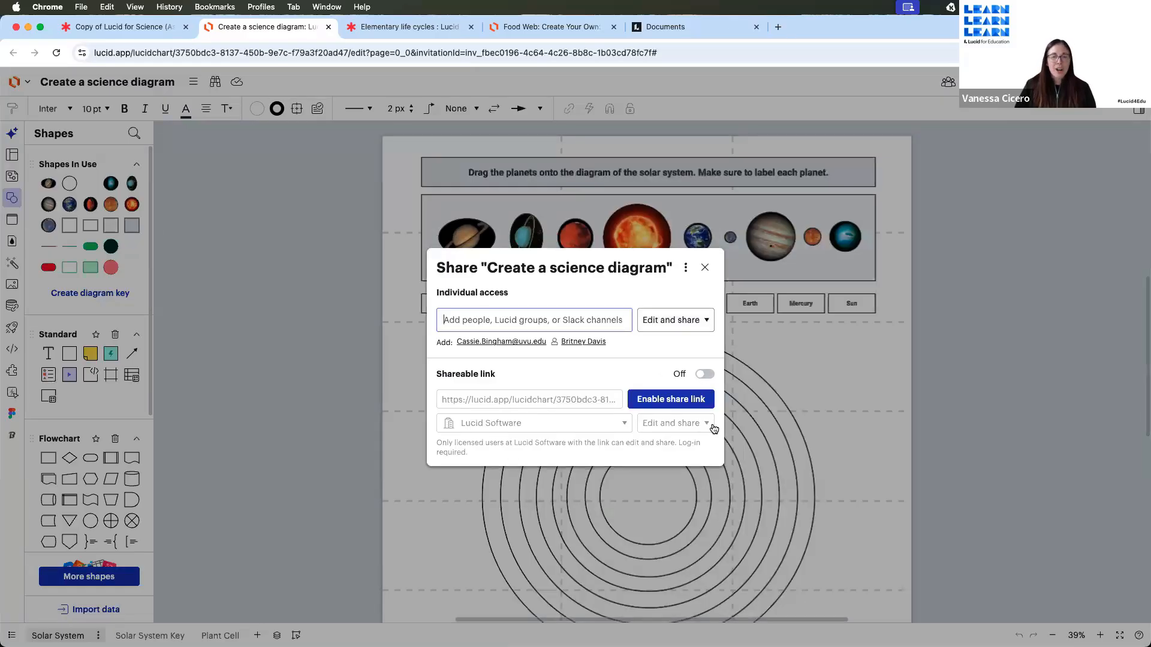
pyautogui.click(667, 403)
pyautogui.click(672, 380)
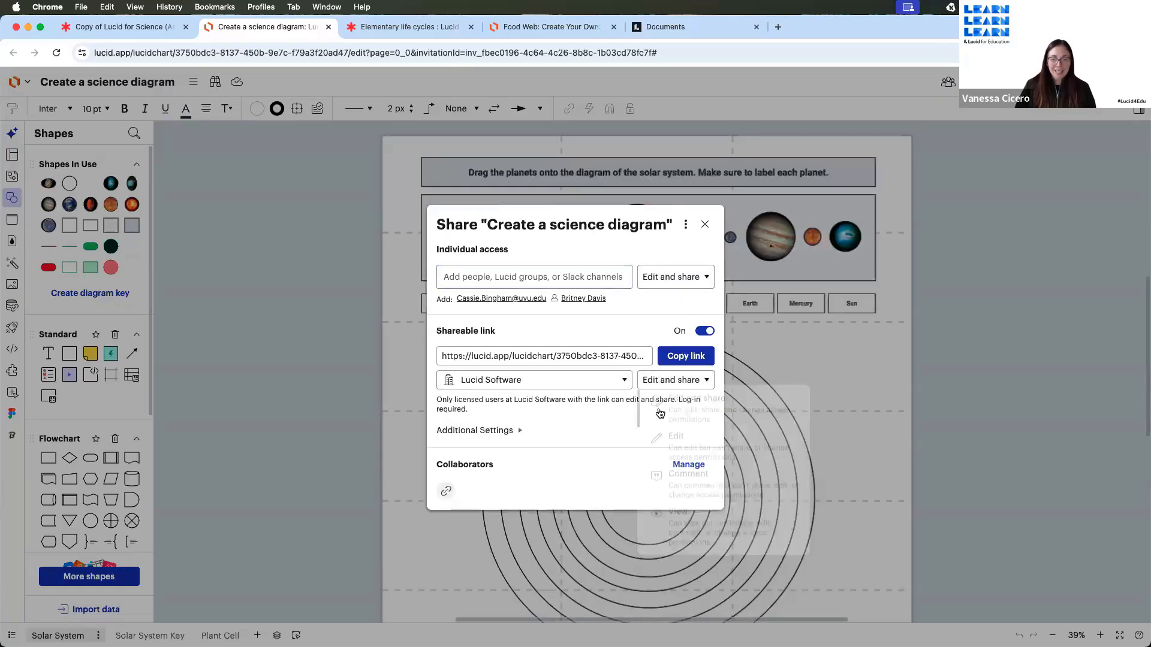
pyautogui.click(677, 520)
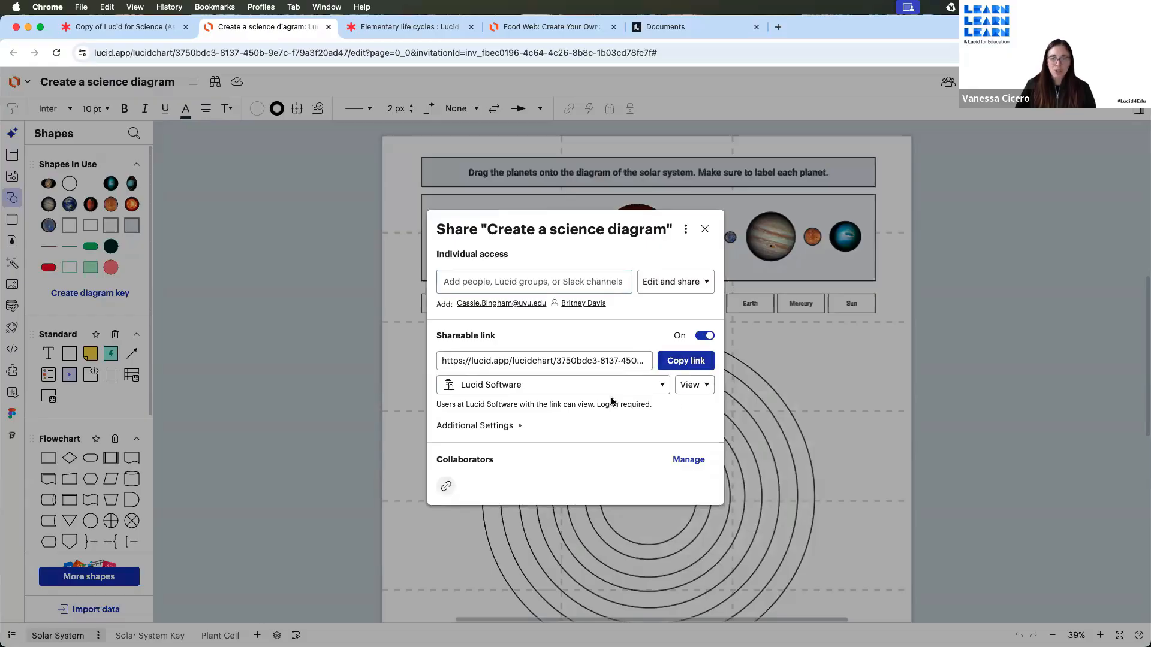
pyautogui.click(682, 364)
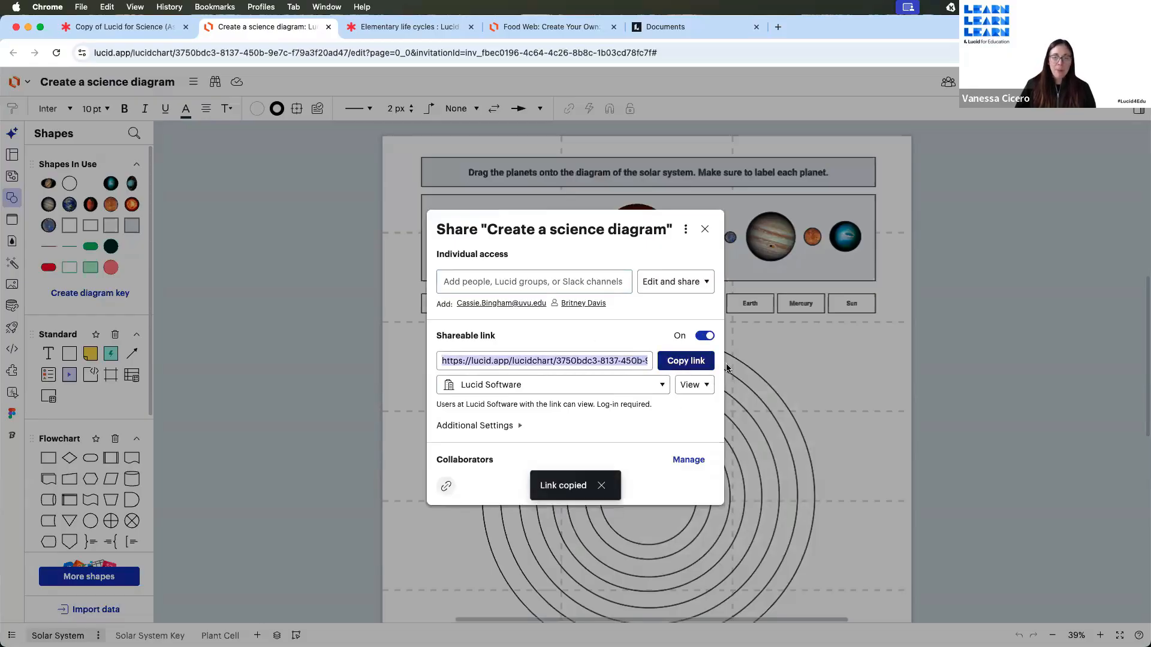
pyautogui.click(705, 231)
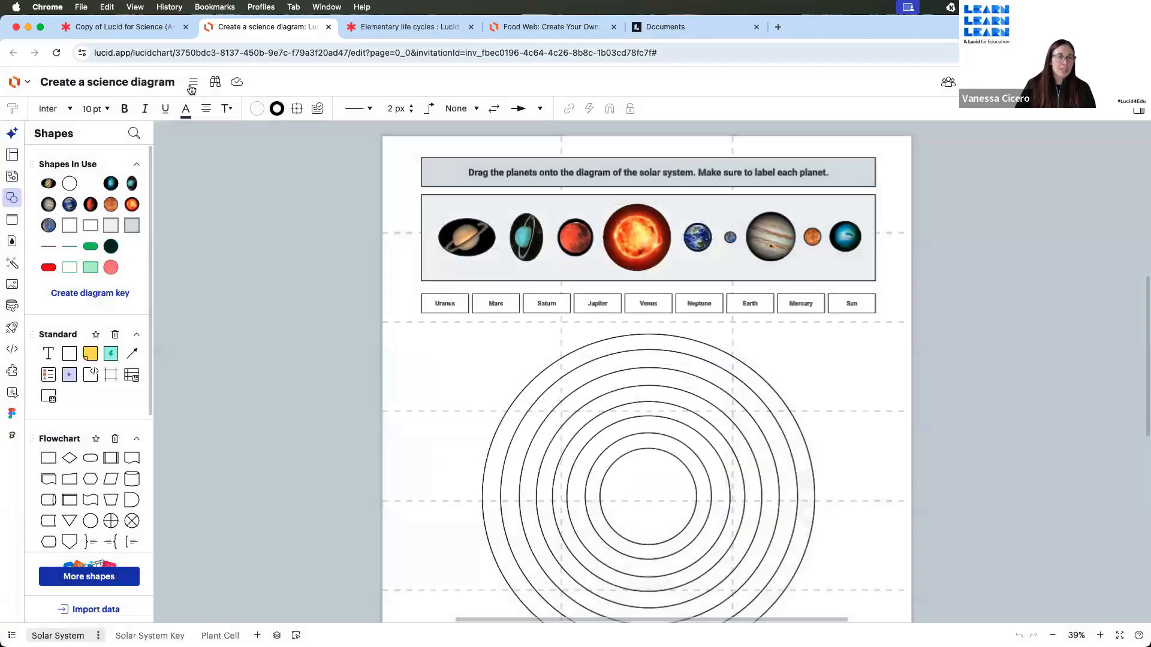
pyautogui.click(194, 81)
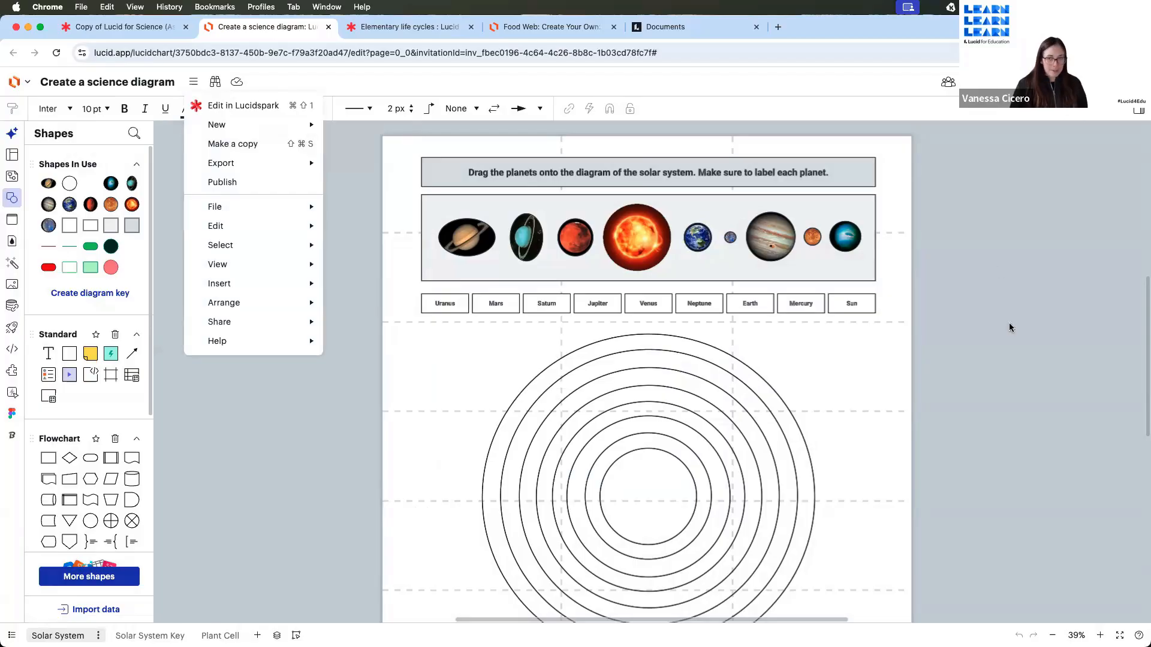
pyautogui.click(415, 384)
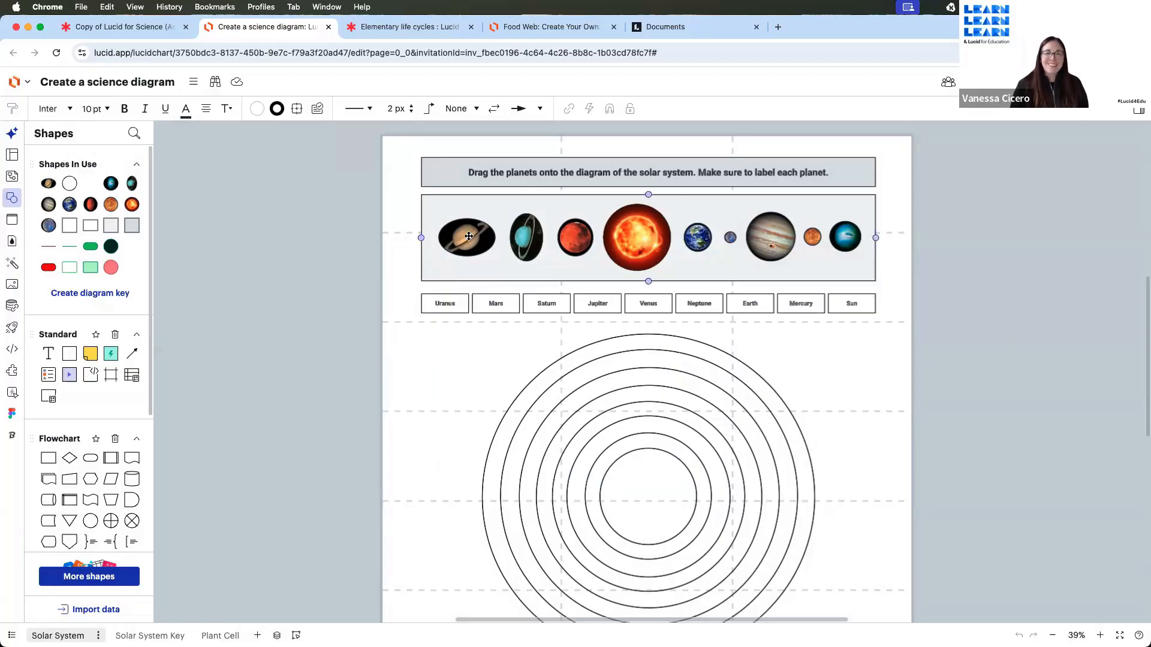